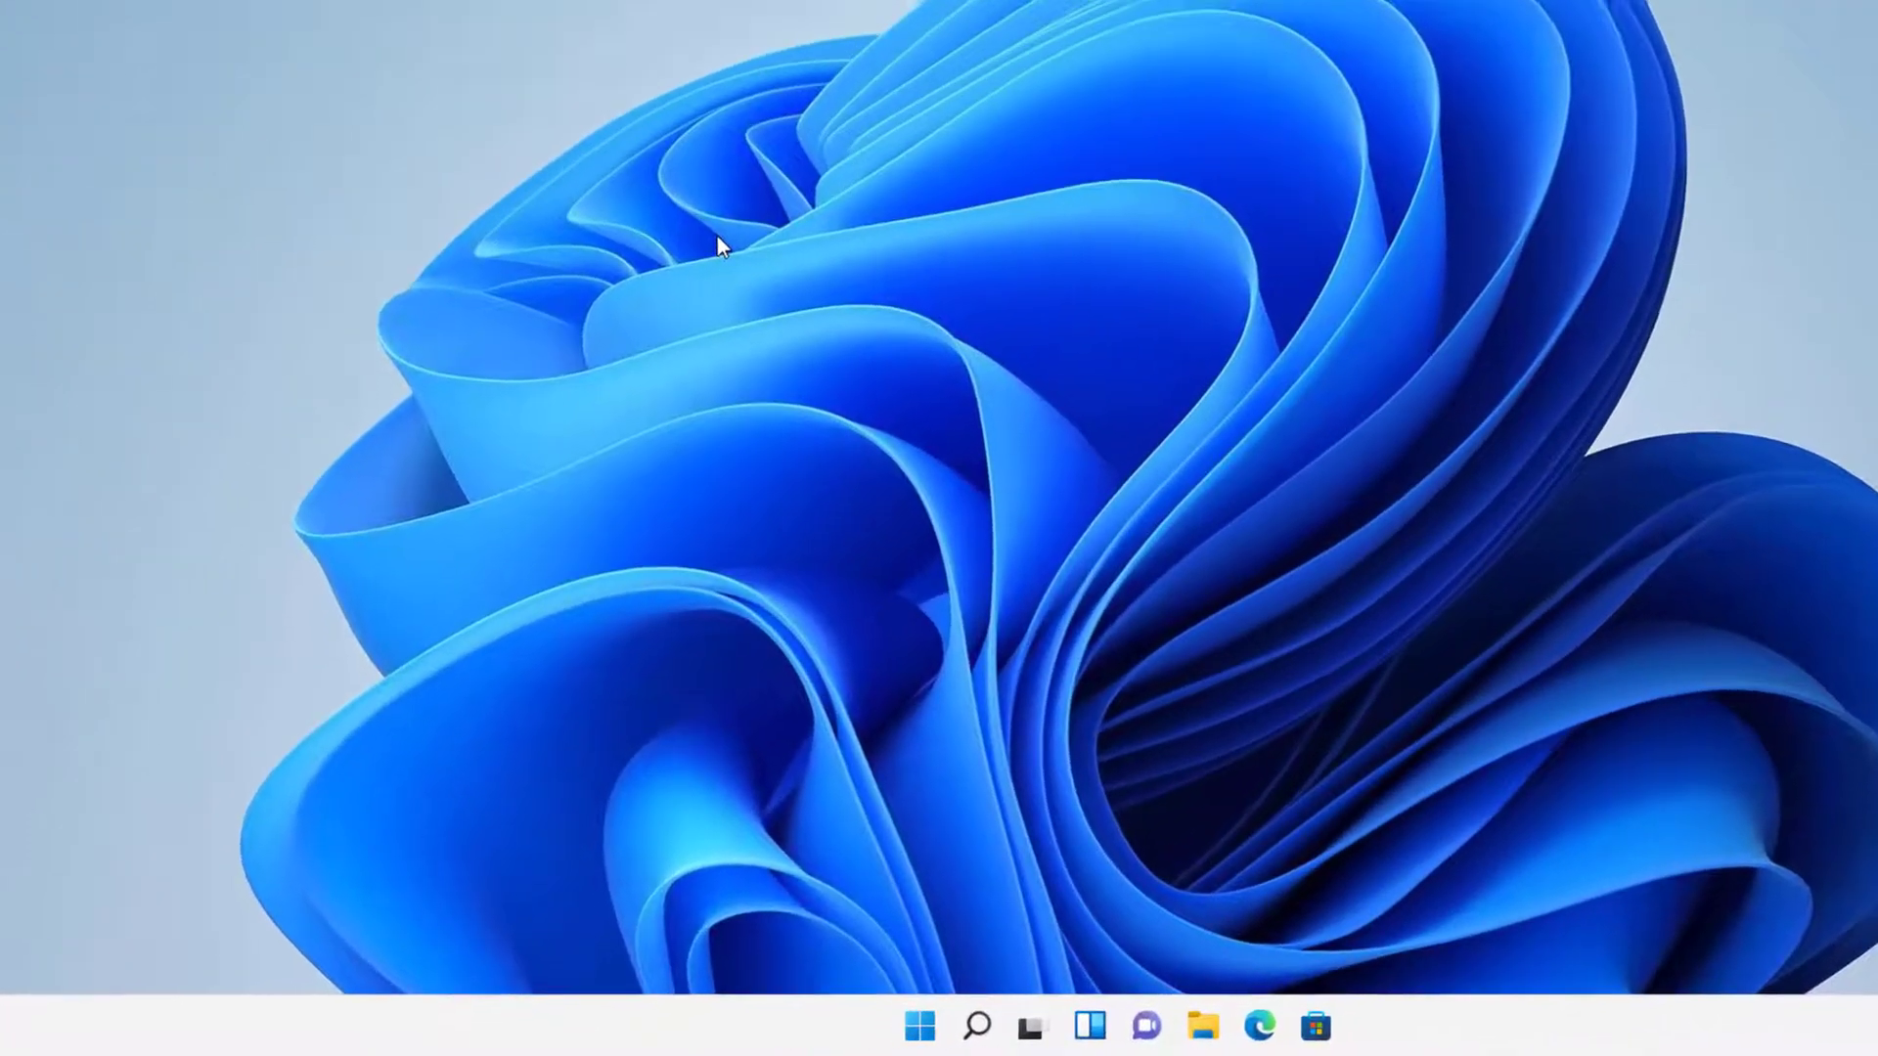
Step: Go from the desktop's Personalize menu to the Lock screen settings page
{"action": "right_click", "coordinate": [640, 437]}
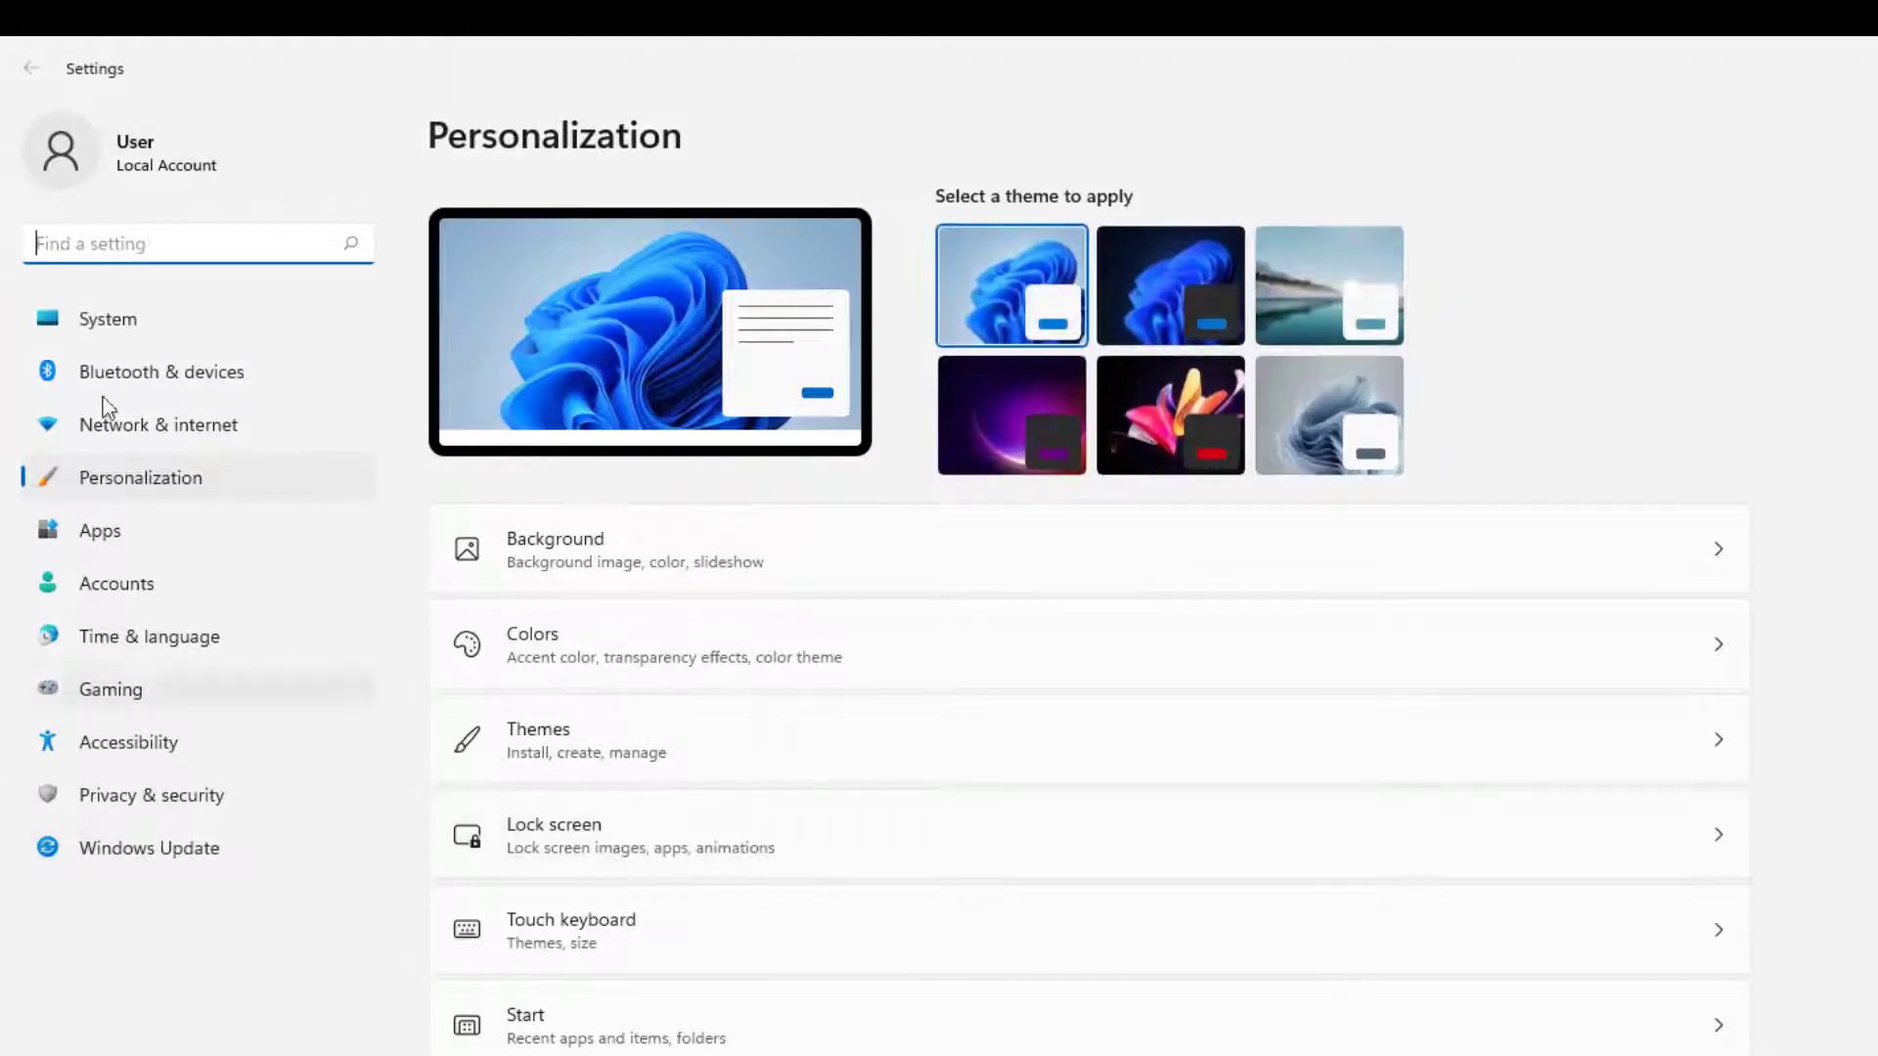
{"action": "left_click", "coordinate": [93, 489]}
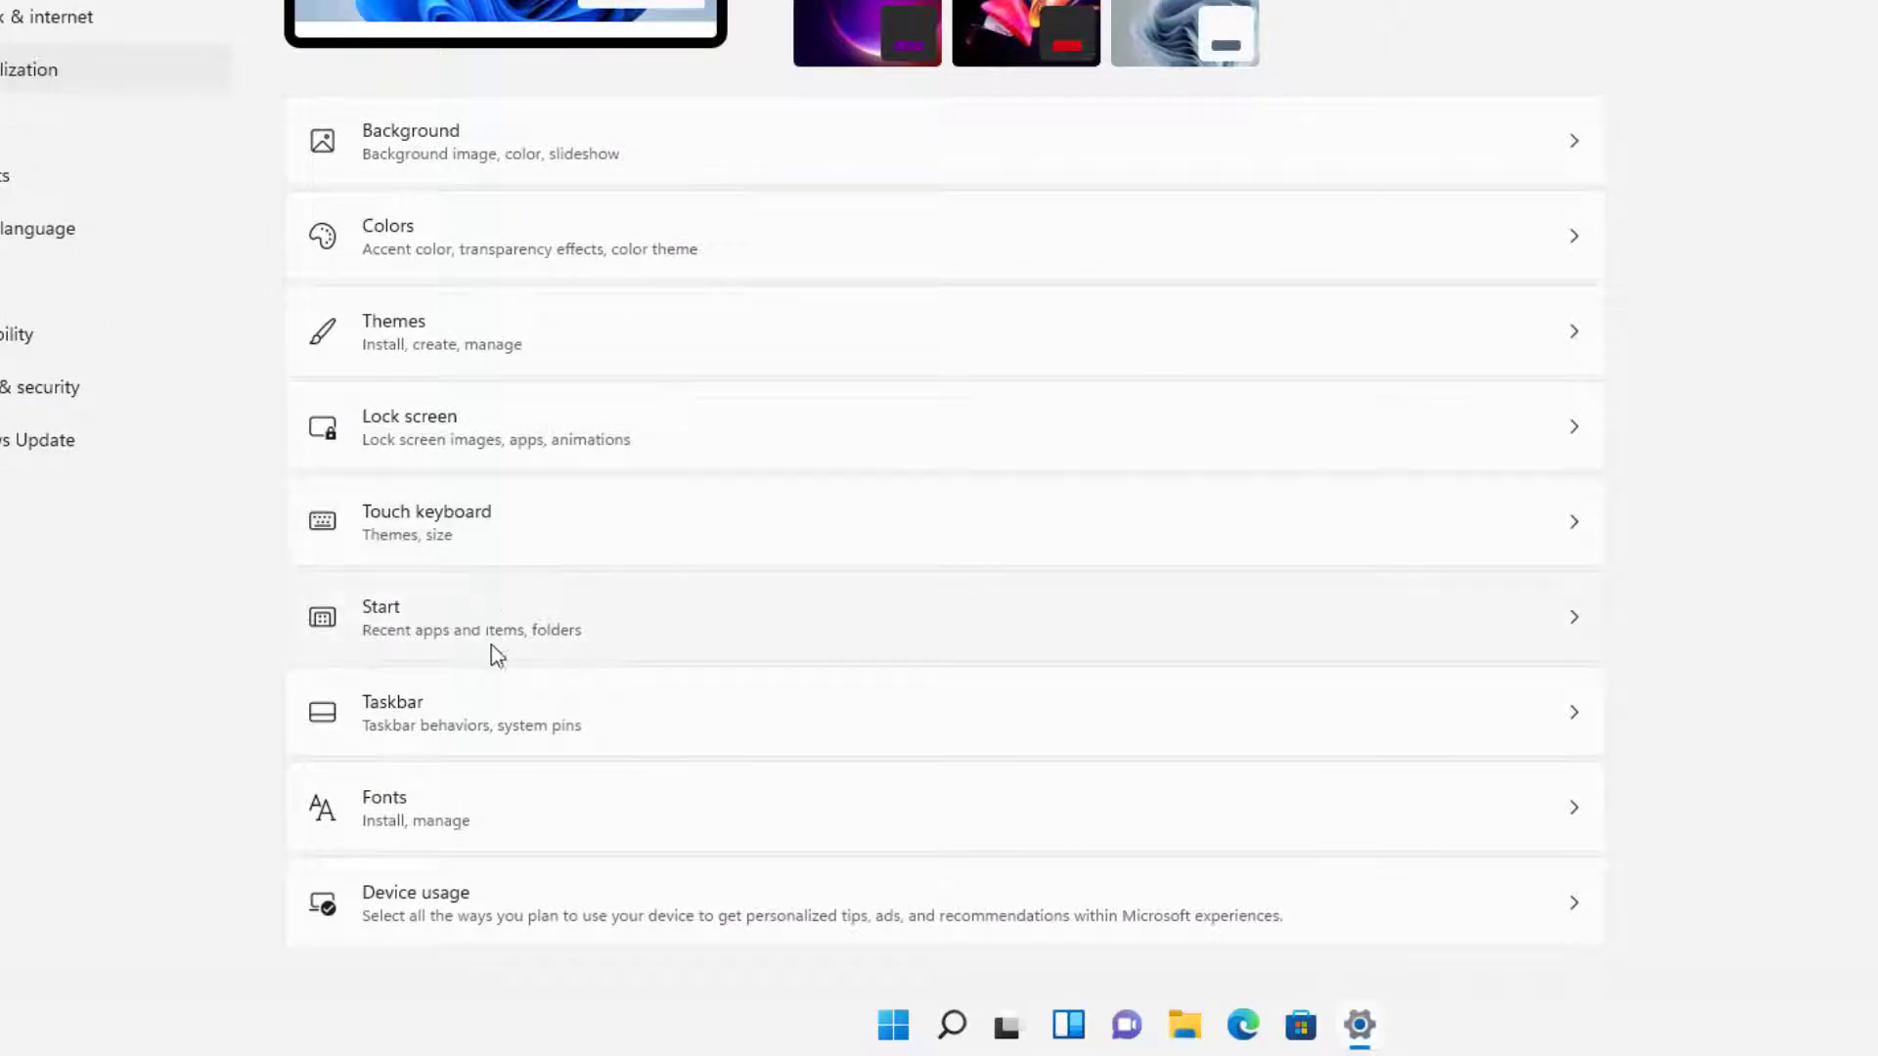
{"action": "left_click", "coordinate": [512, 428]}
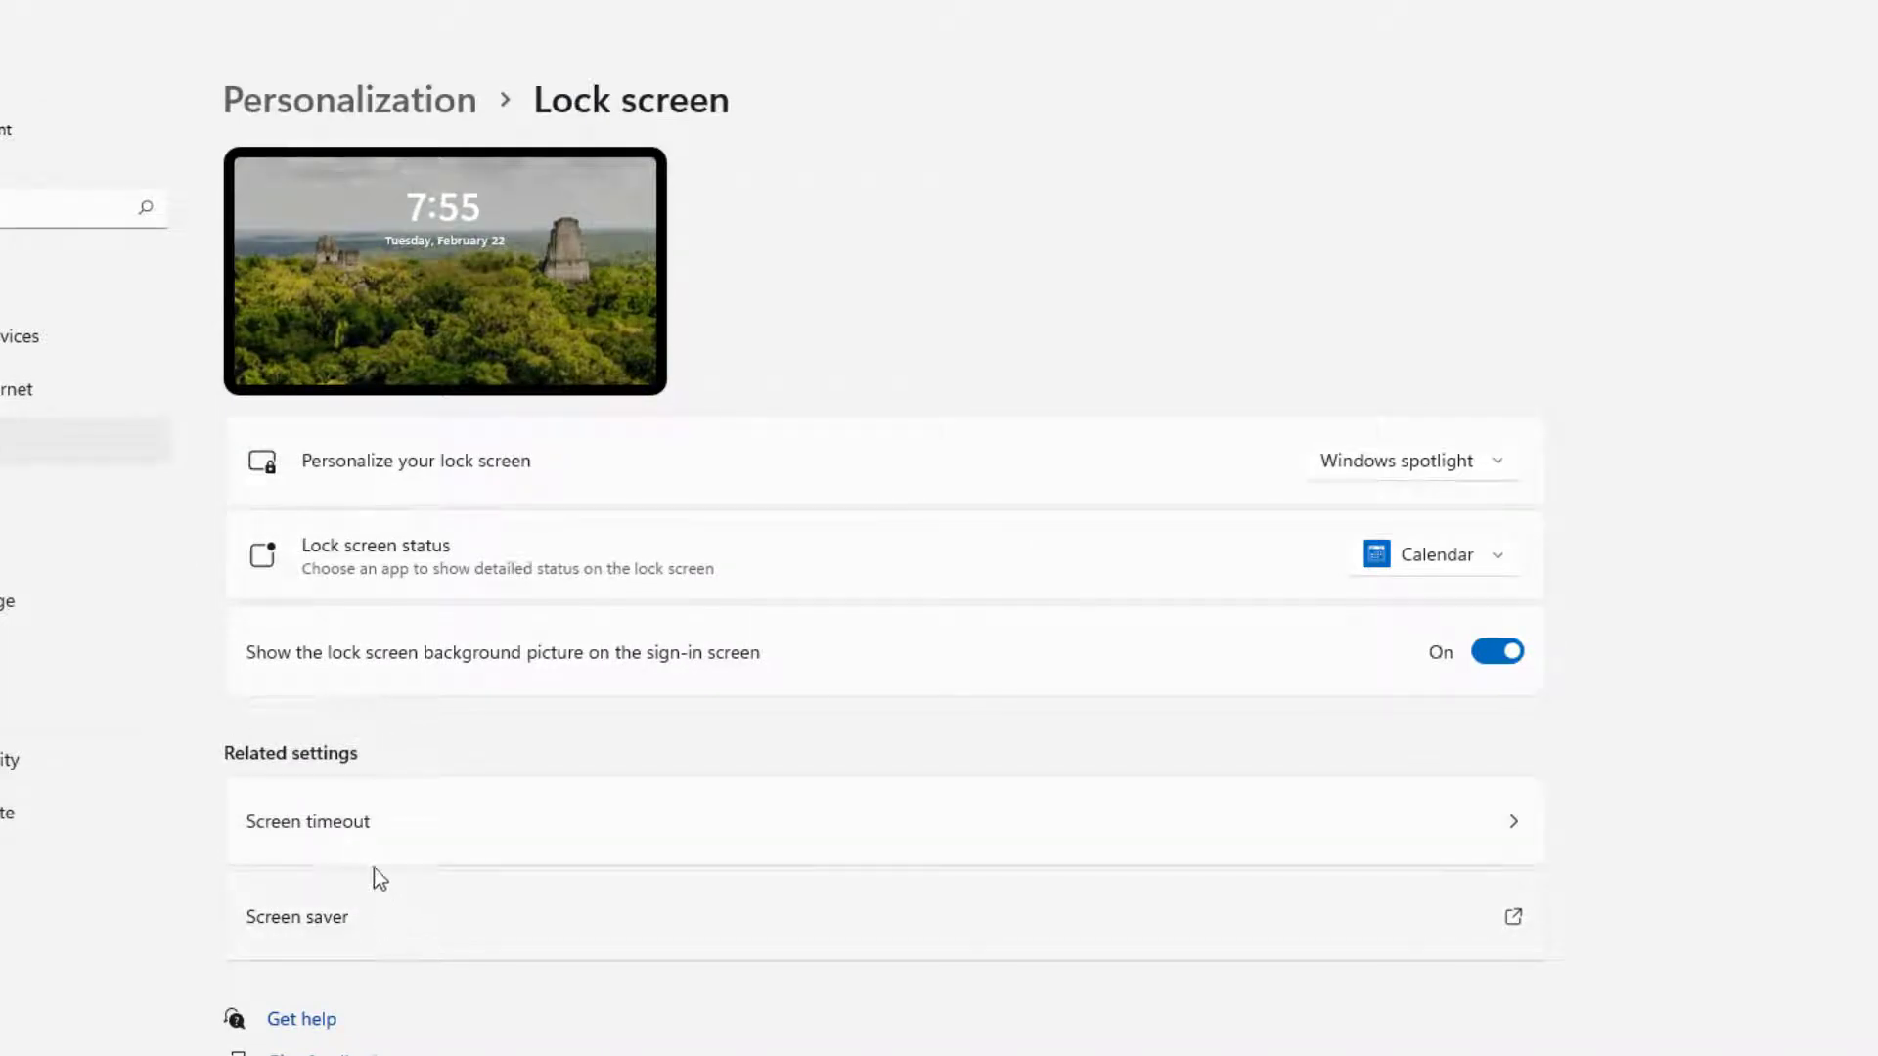
Step: Set the plugged-in screen turn-off time to 30 minutes, then return to the System page
{"action": "left_click", "coordinate": [374, 834]}
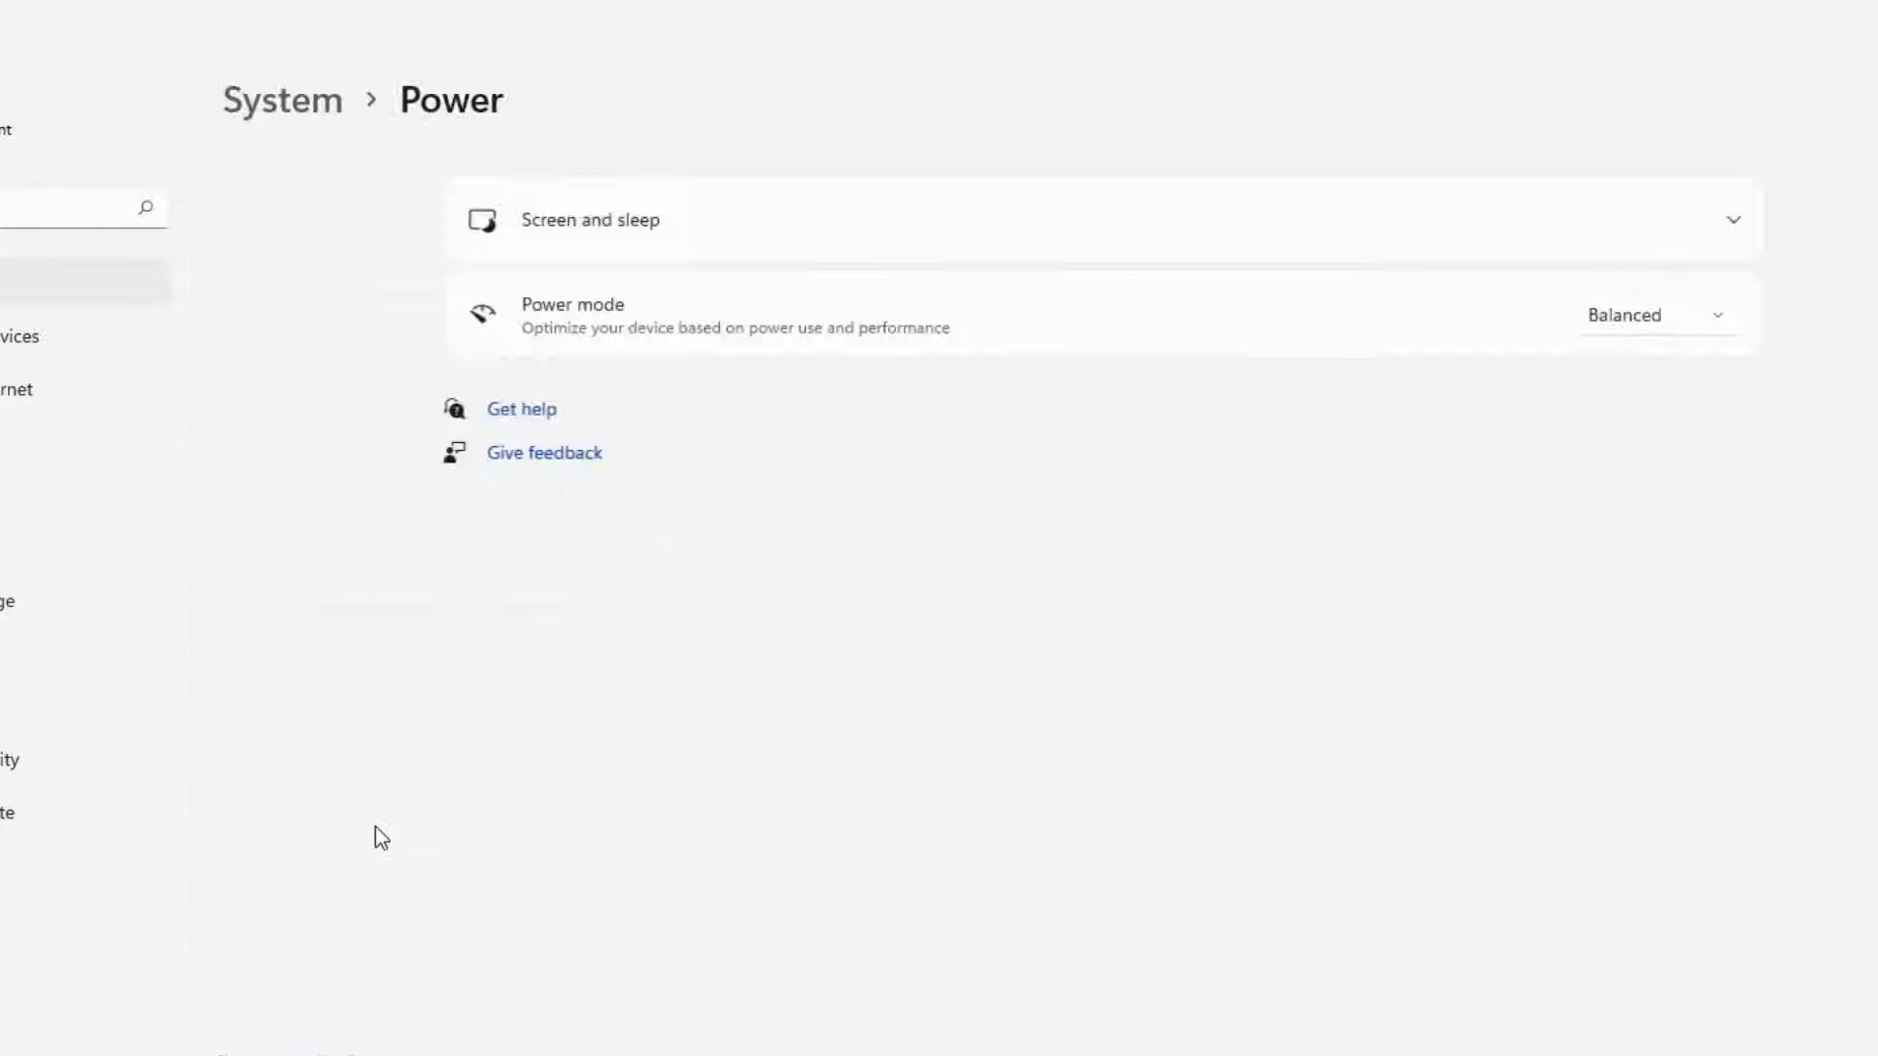
{"action": "left_click", "coordinate": [1276, 212]}
{"action": "left_click", "coordinate": [1387, 301]}
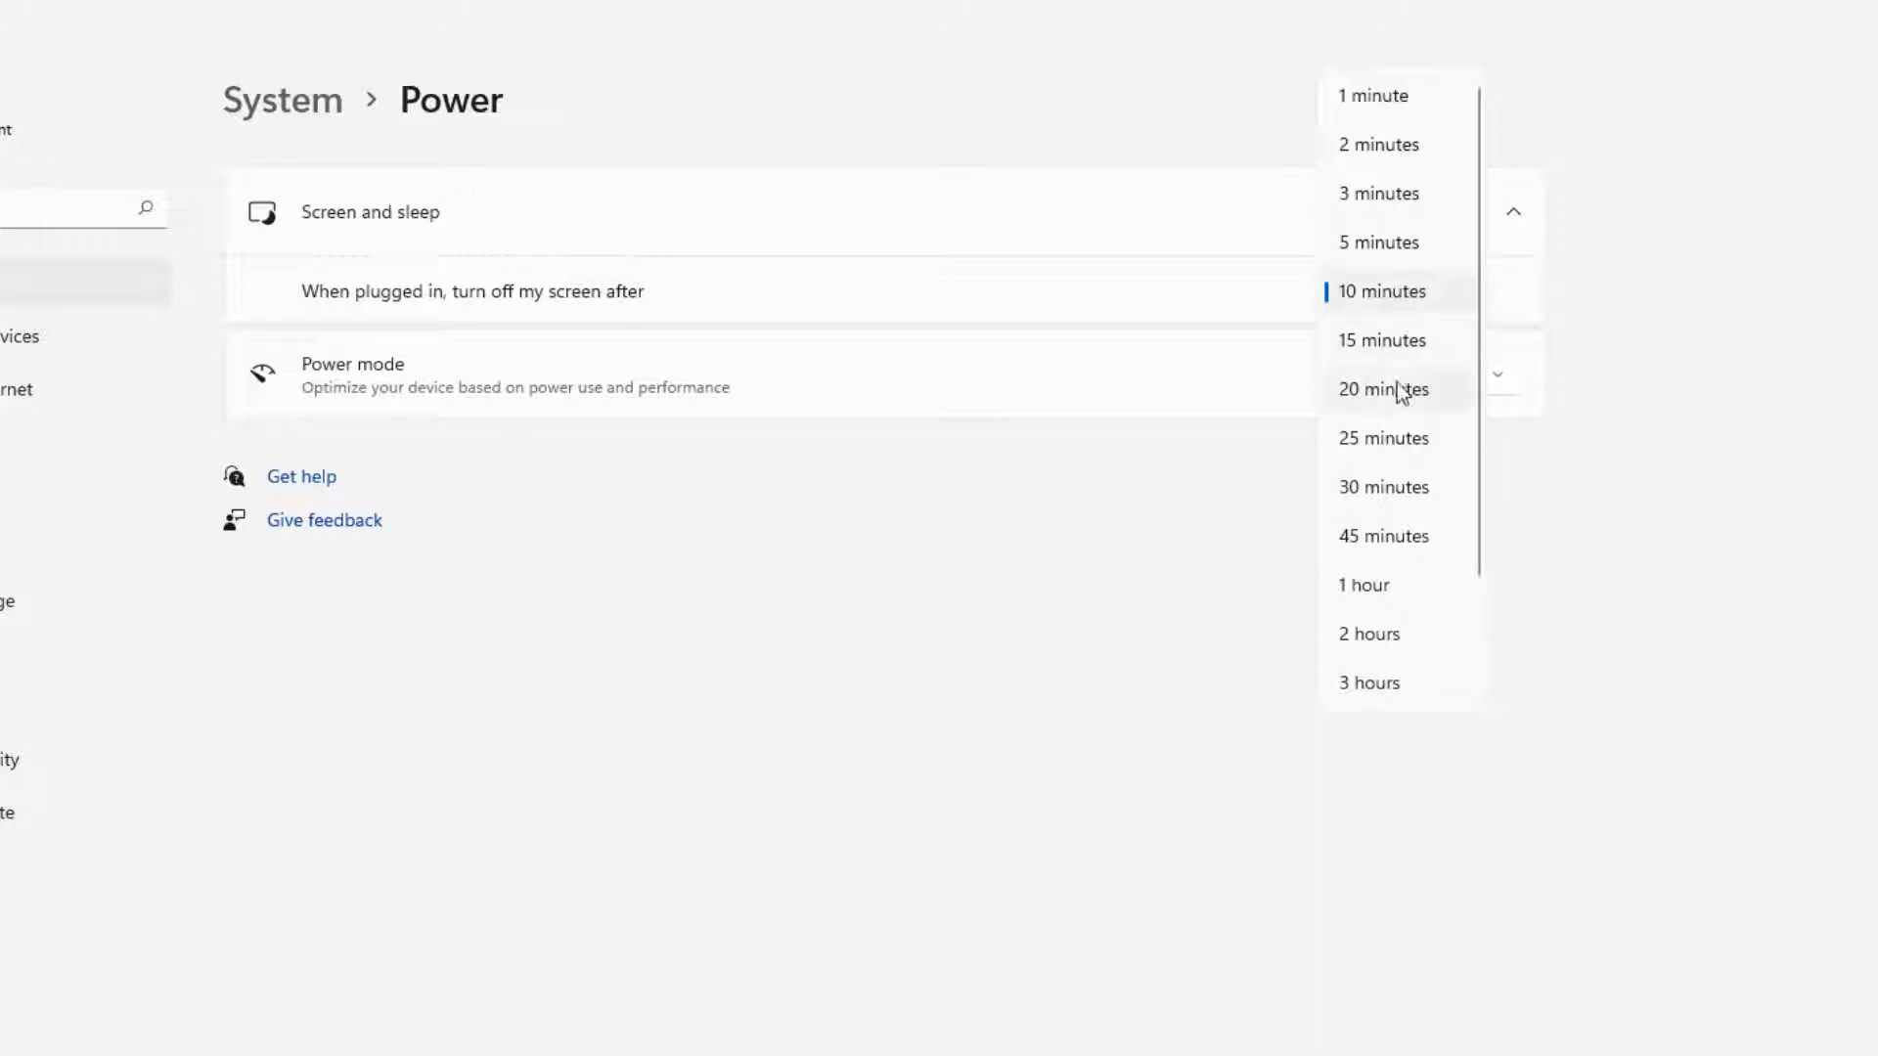
{"action": "left_click", "coordinate": [1385, 488]}
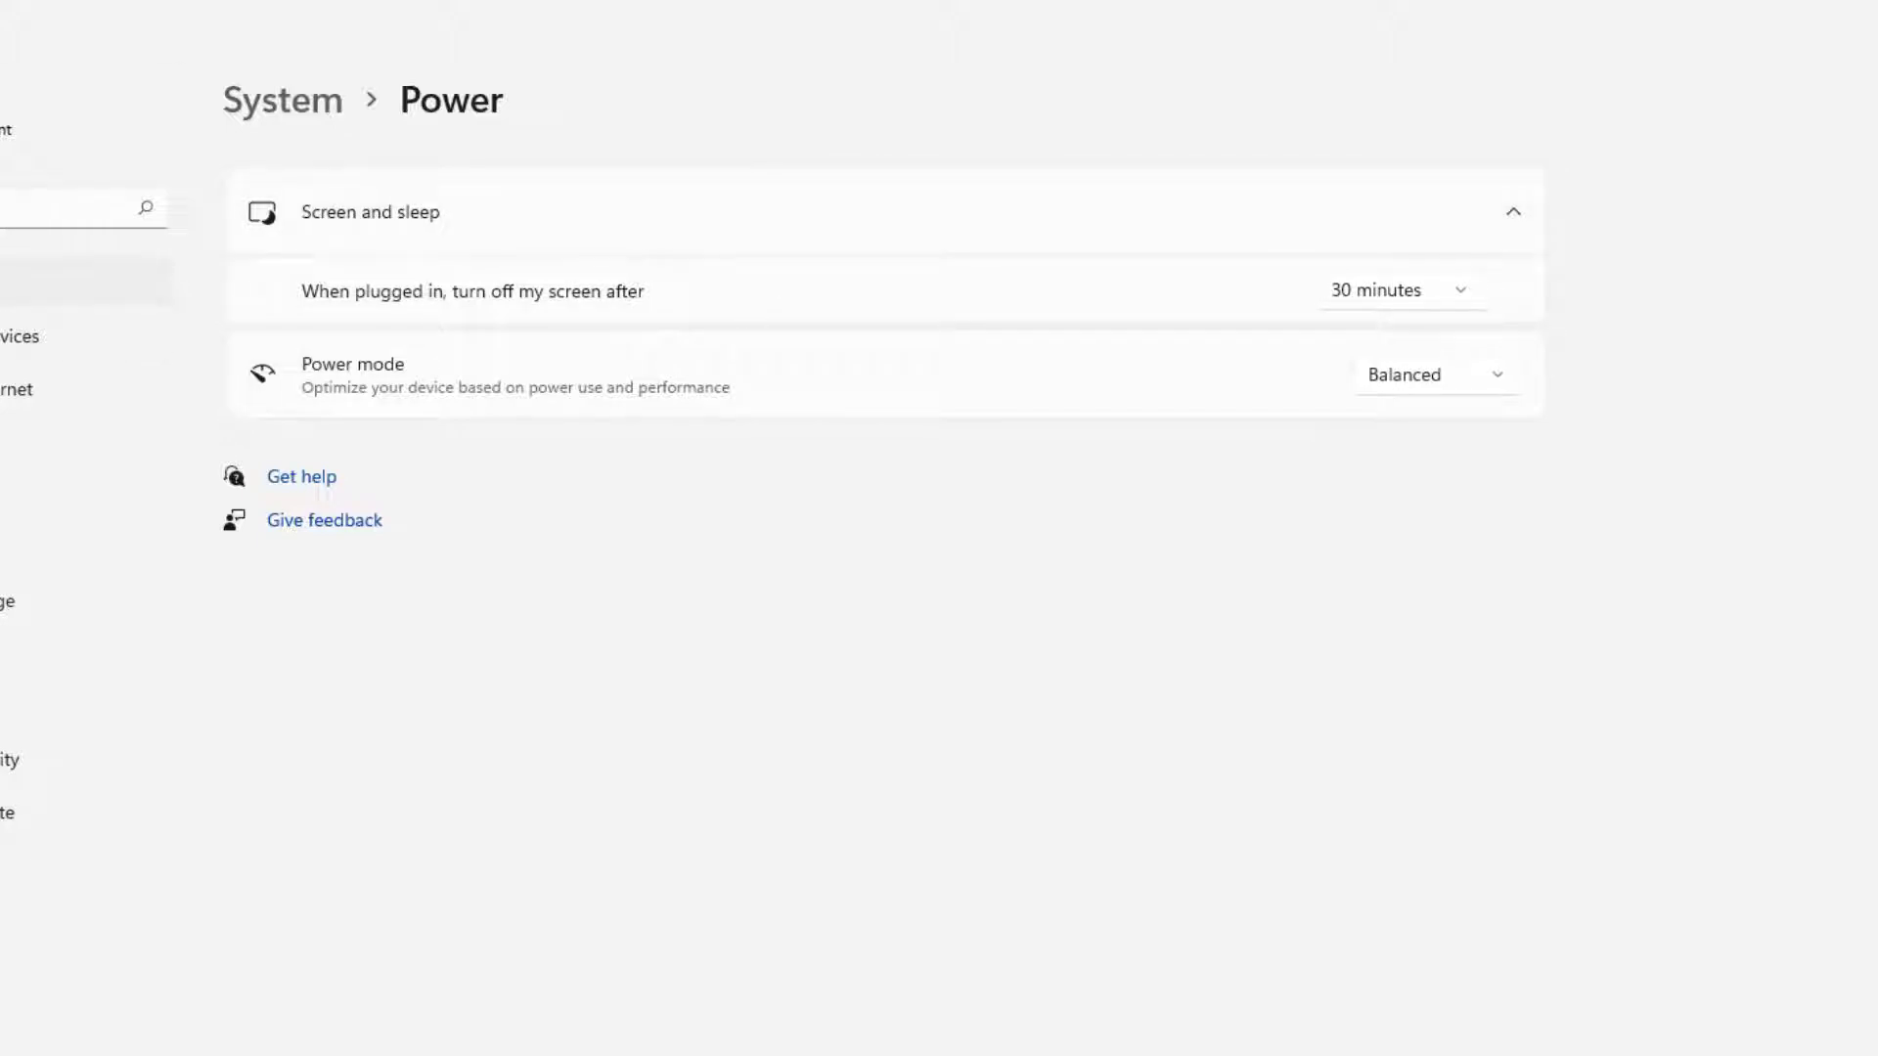
{"action": "left_click", "coordinate": [311, 105]}
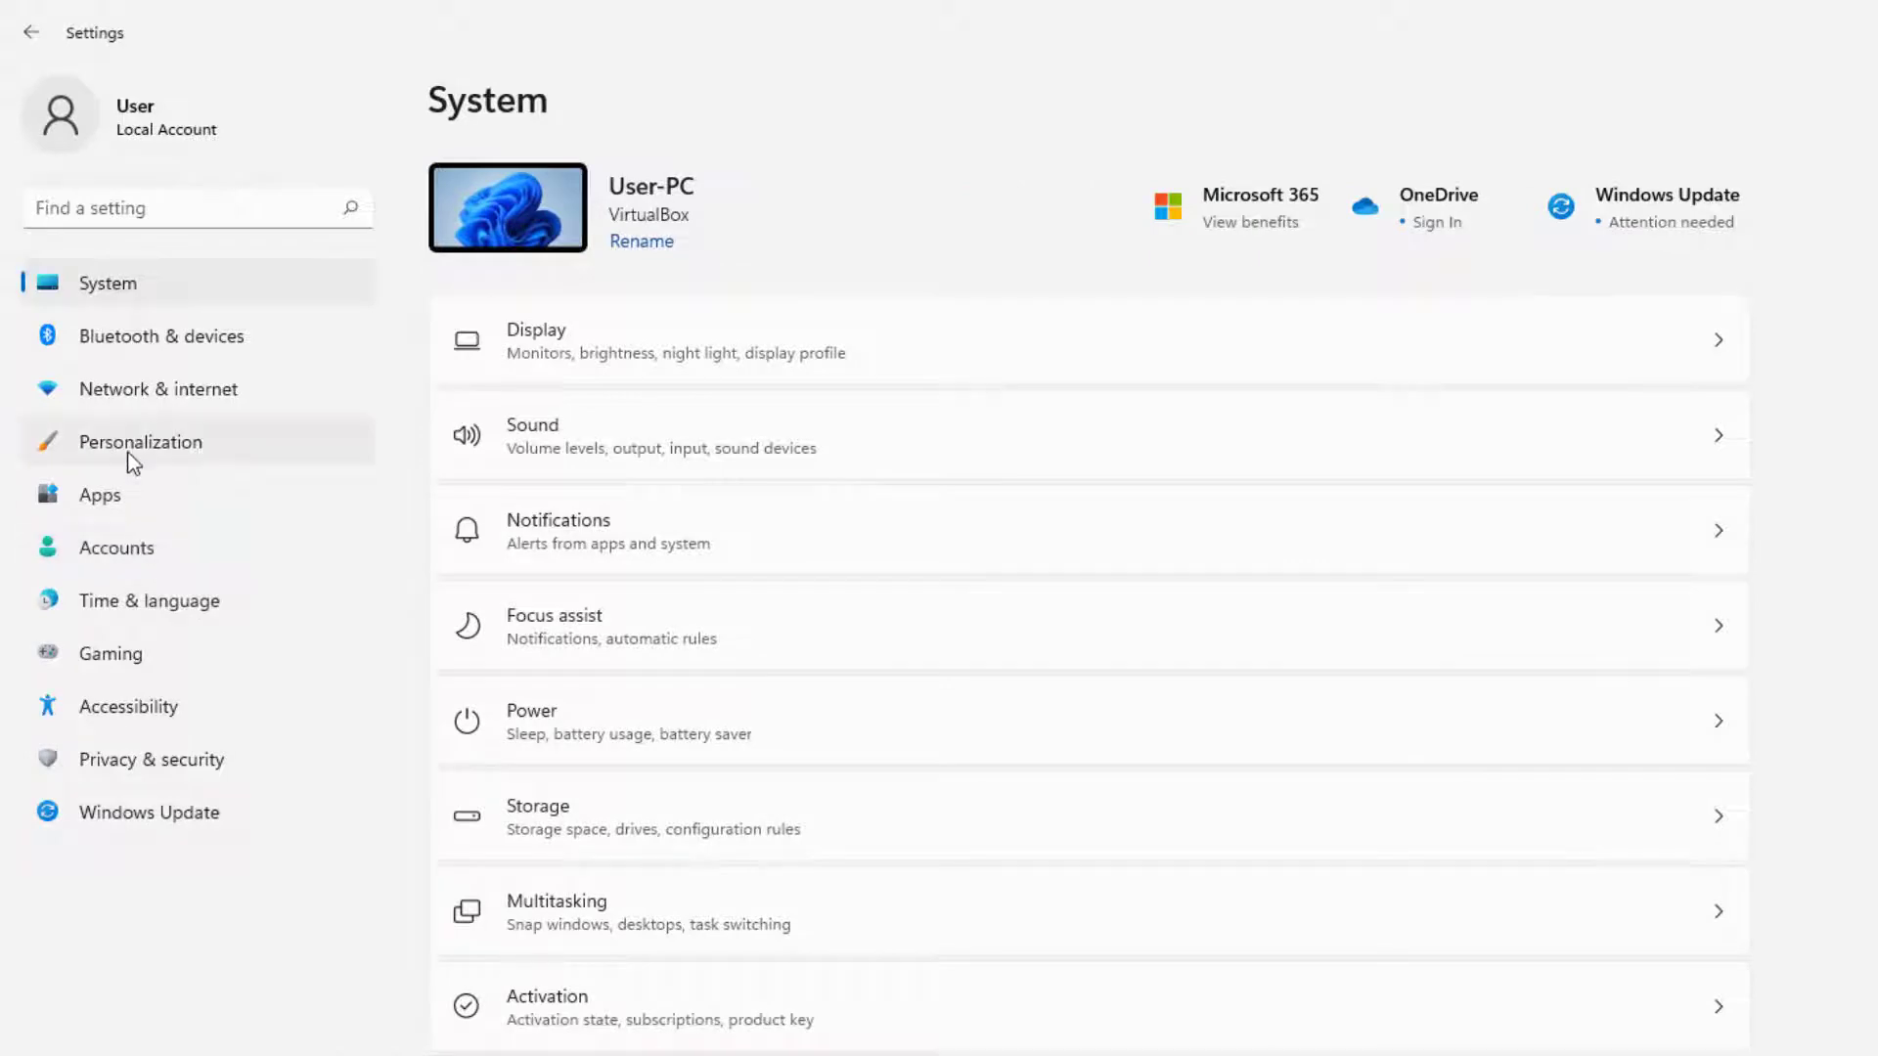
Step: Open the Screen Saver Settings dialog via Personalization > Lock screen
{"action": "left_click", "coordinate": [131, 455]}
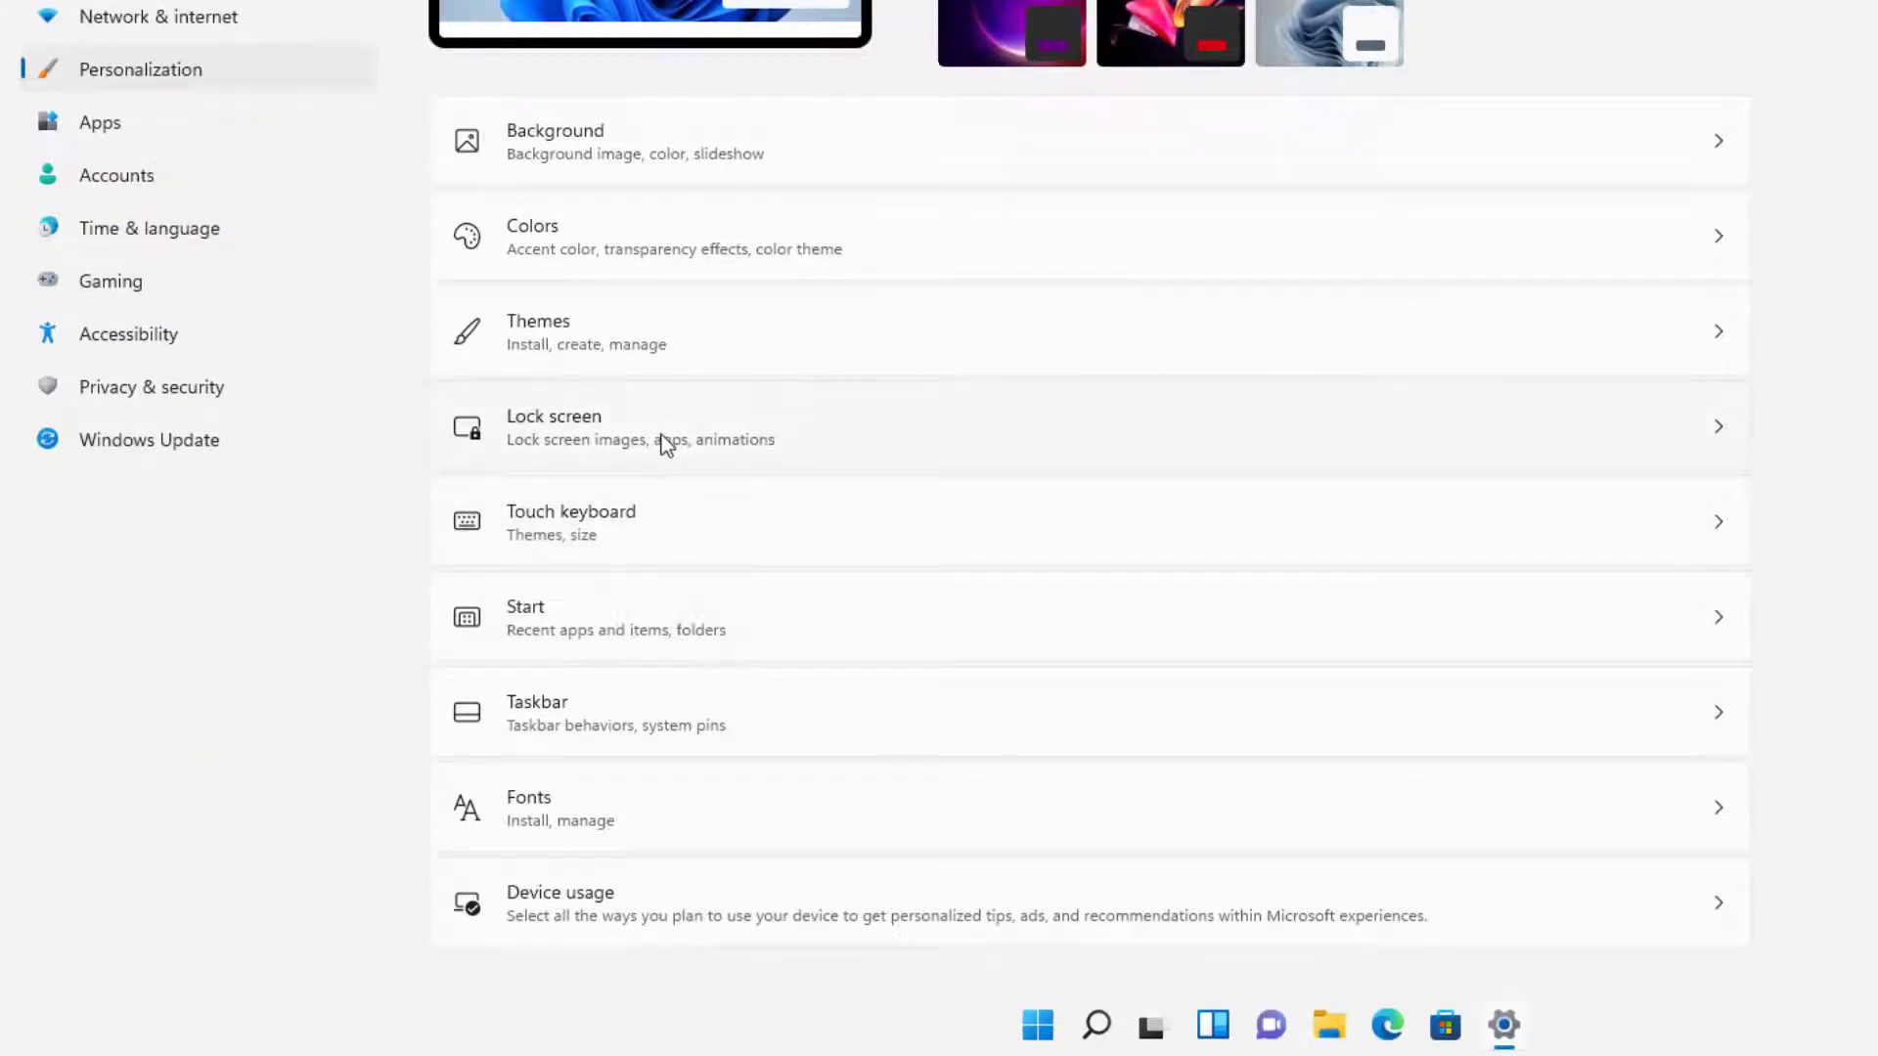
{"action": "left_click", "coordinate": [663, 440]}
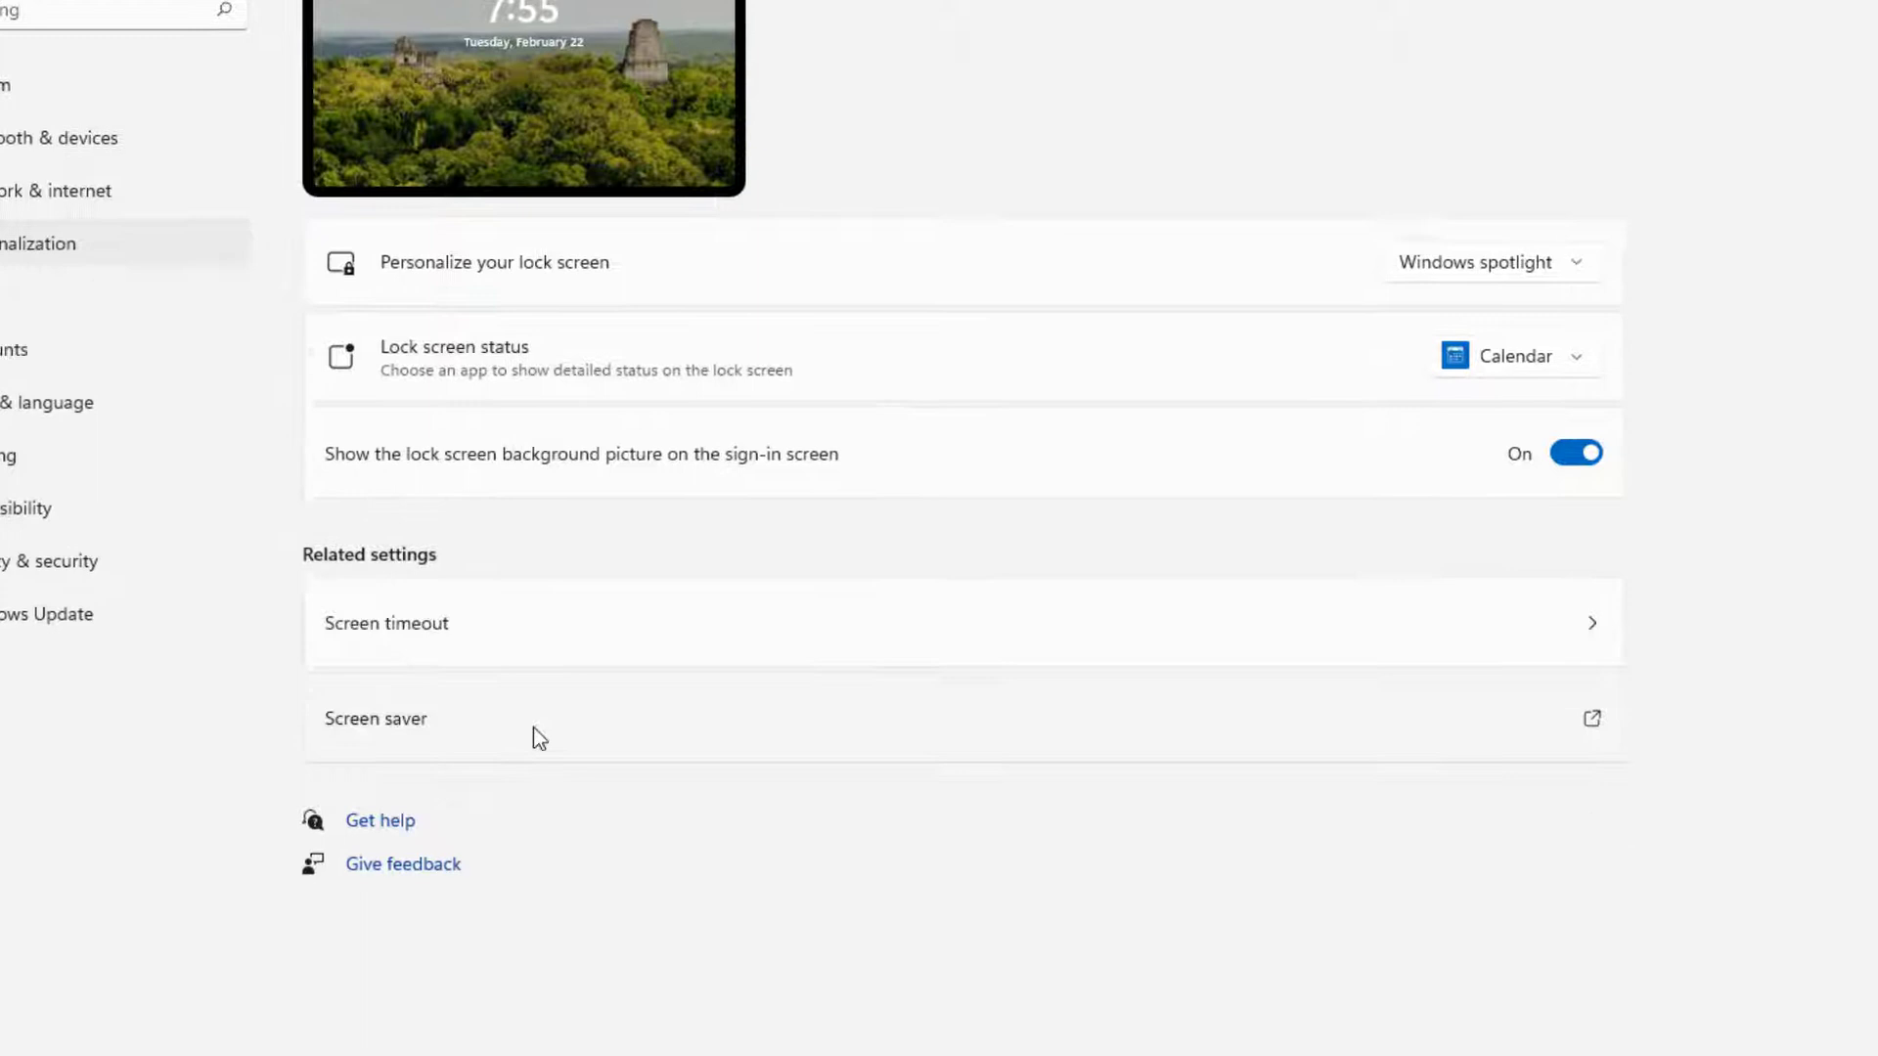
{"action": "left_click", "coordinate": [585, 566]}
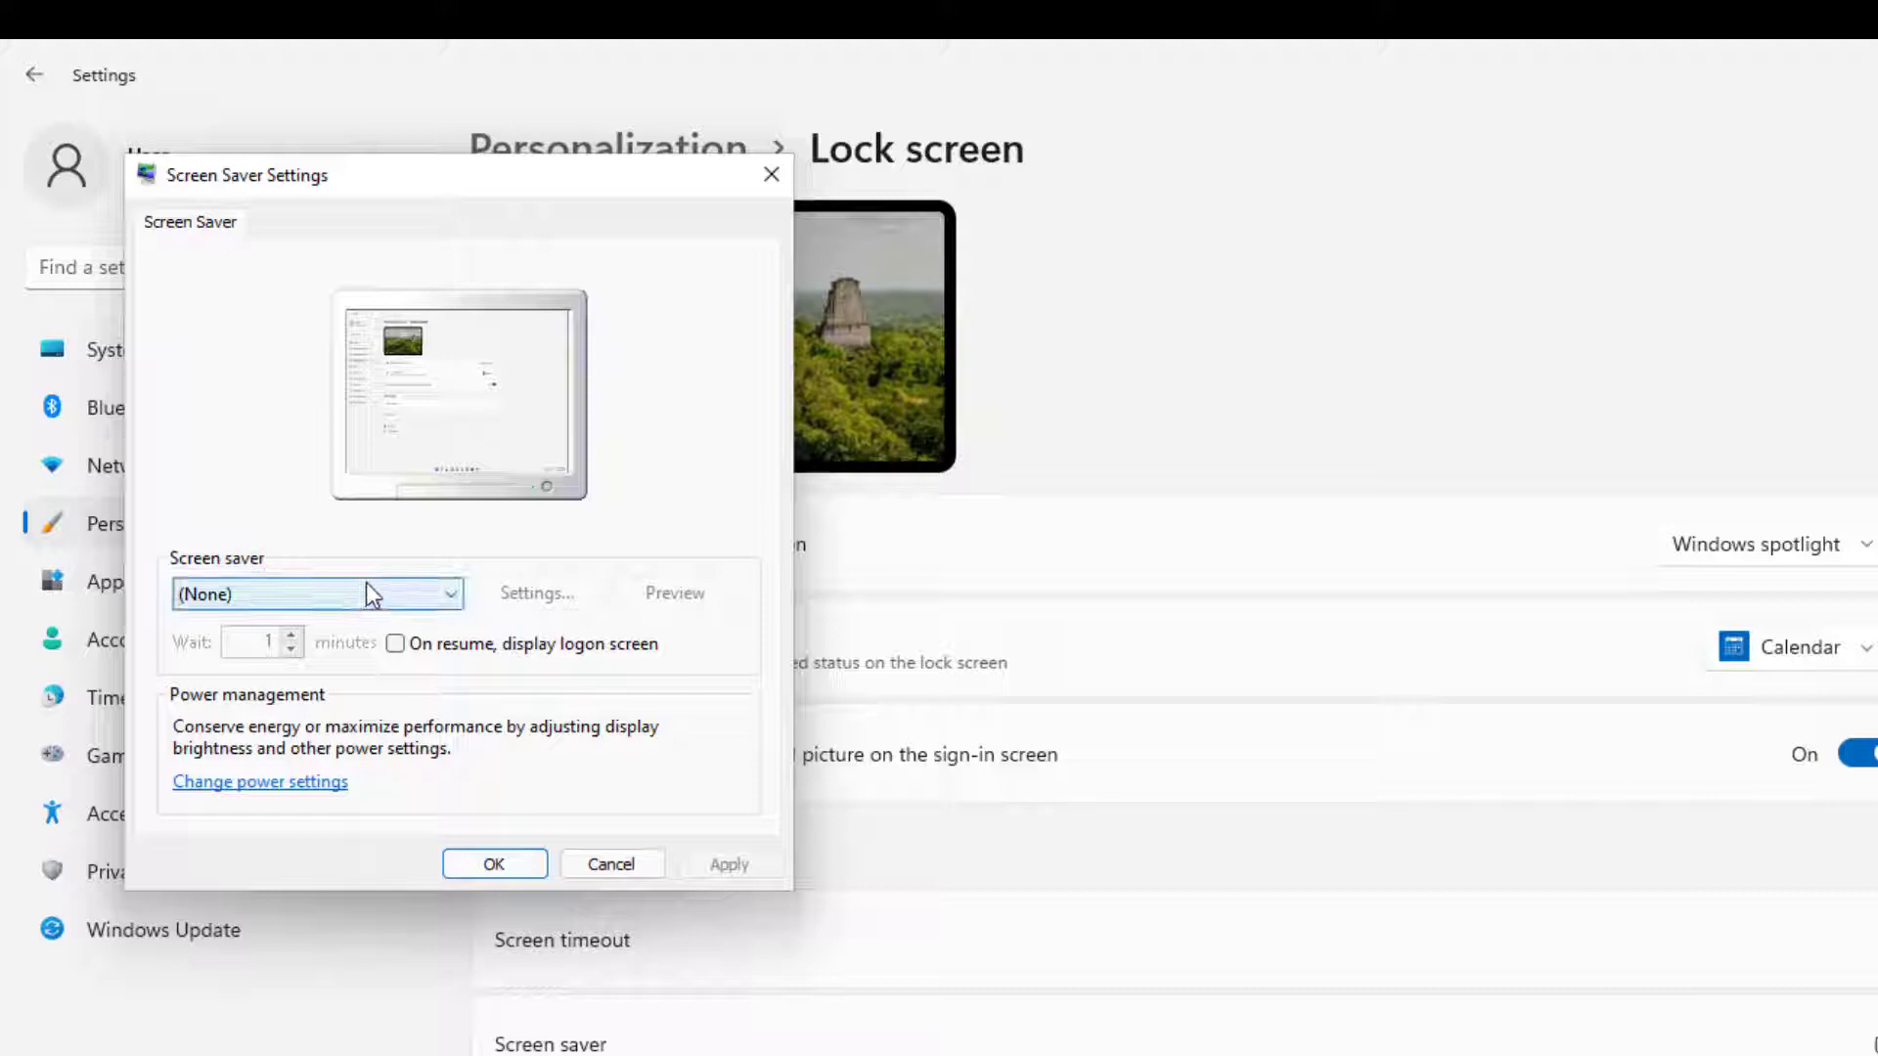
Step: Preview the 3D Text, Bubbles and Mystify screen savers, leaving Photos selected
{"action": "left_click", "coordinate": [367, 587]}
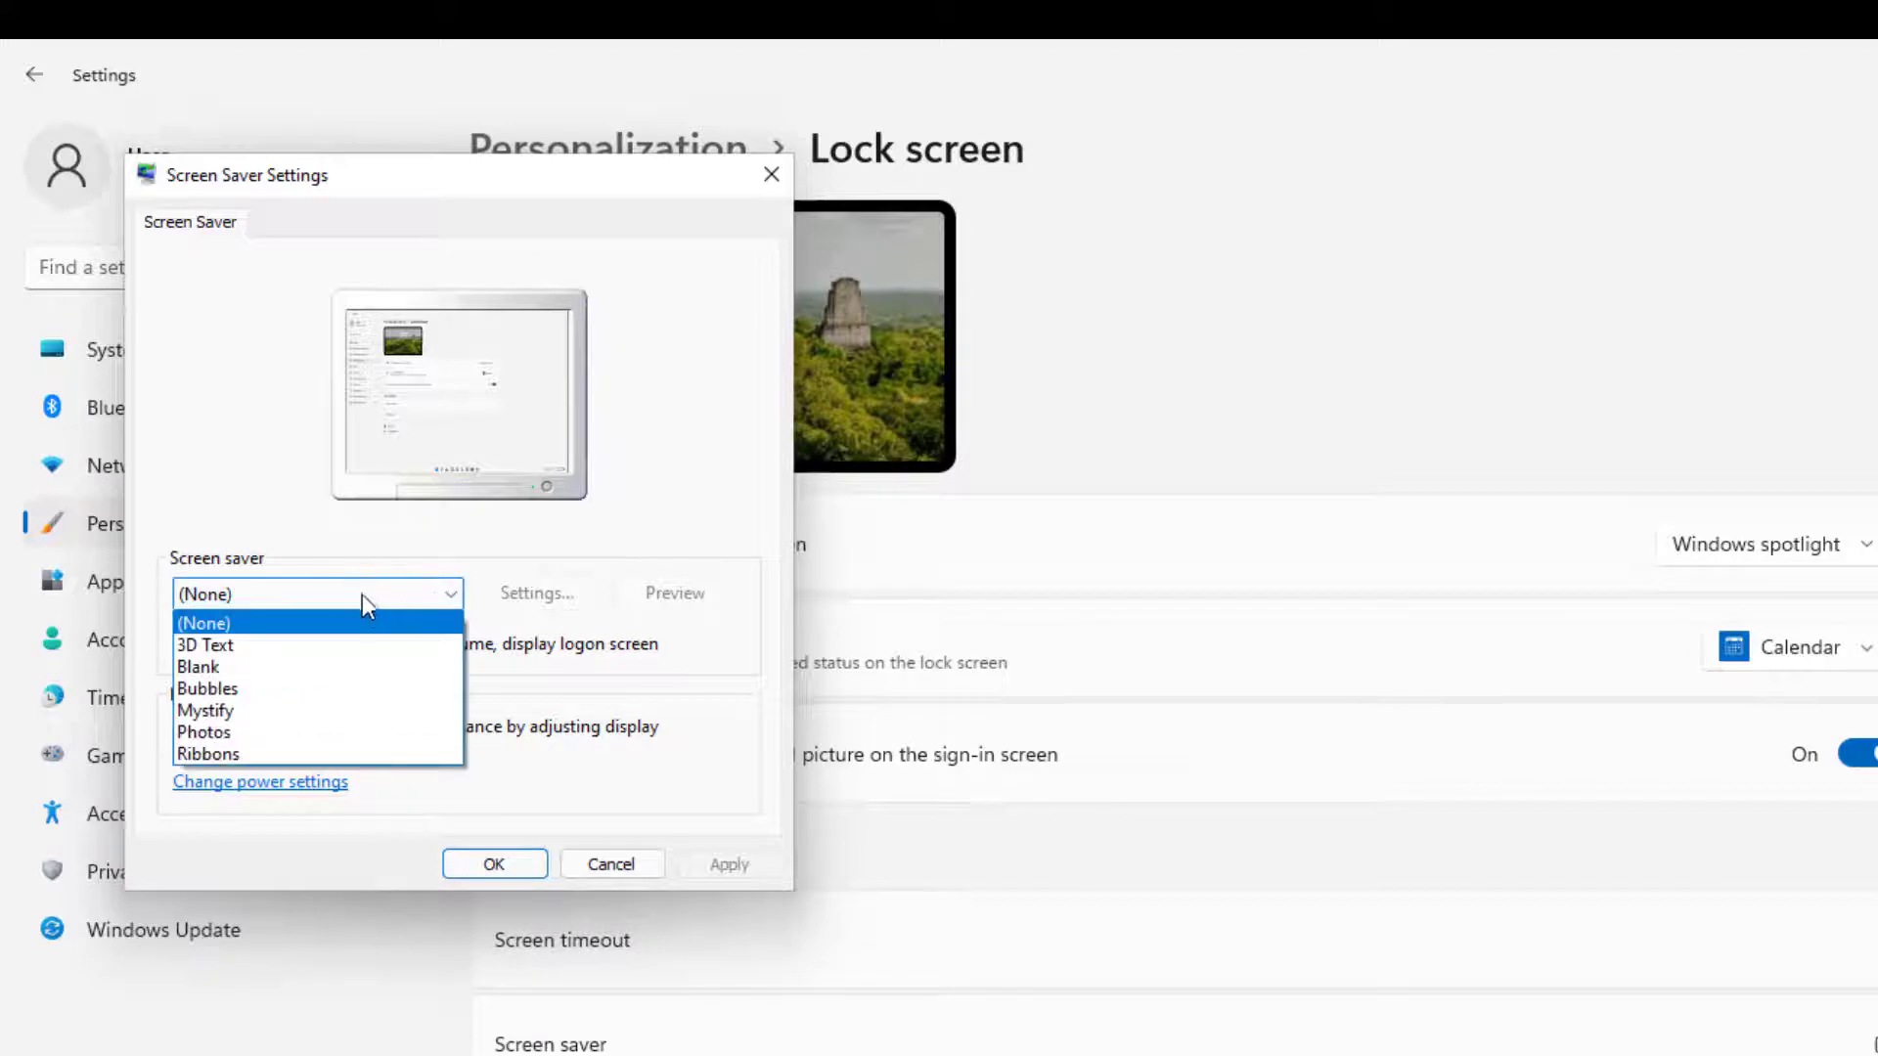
{"action": "left_click", "coordinate": [347, 645]}
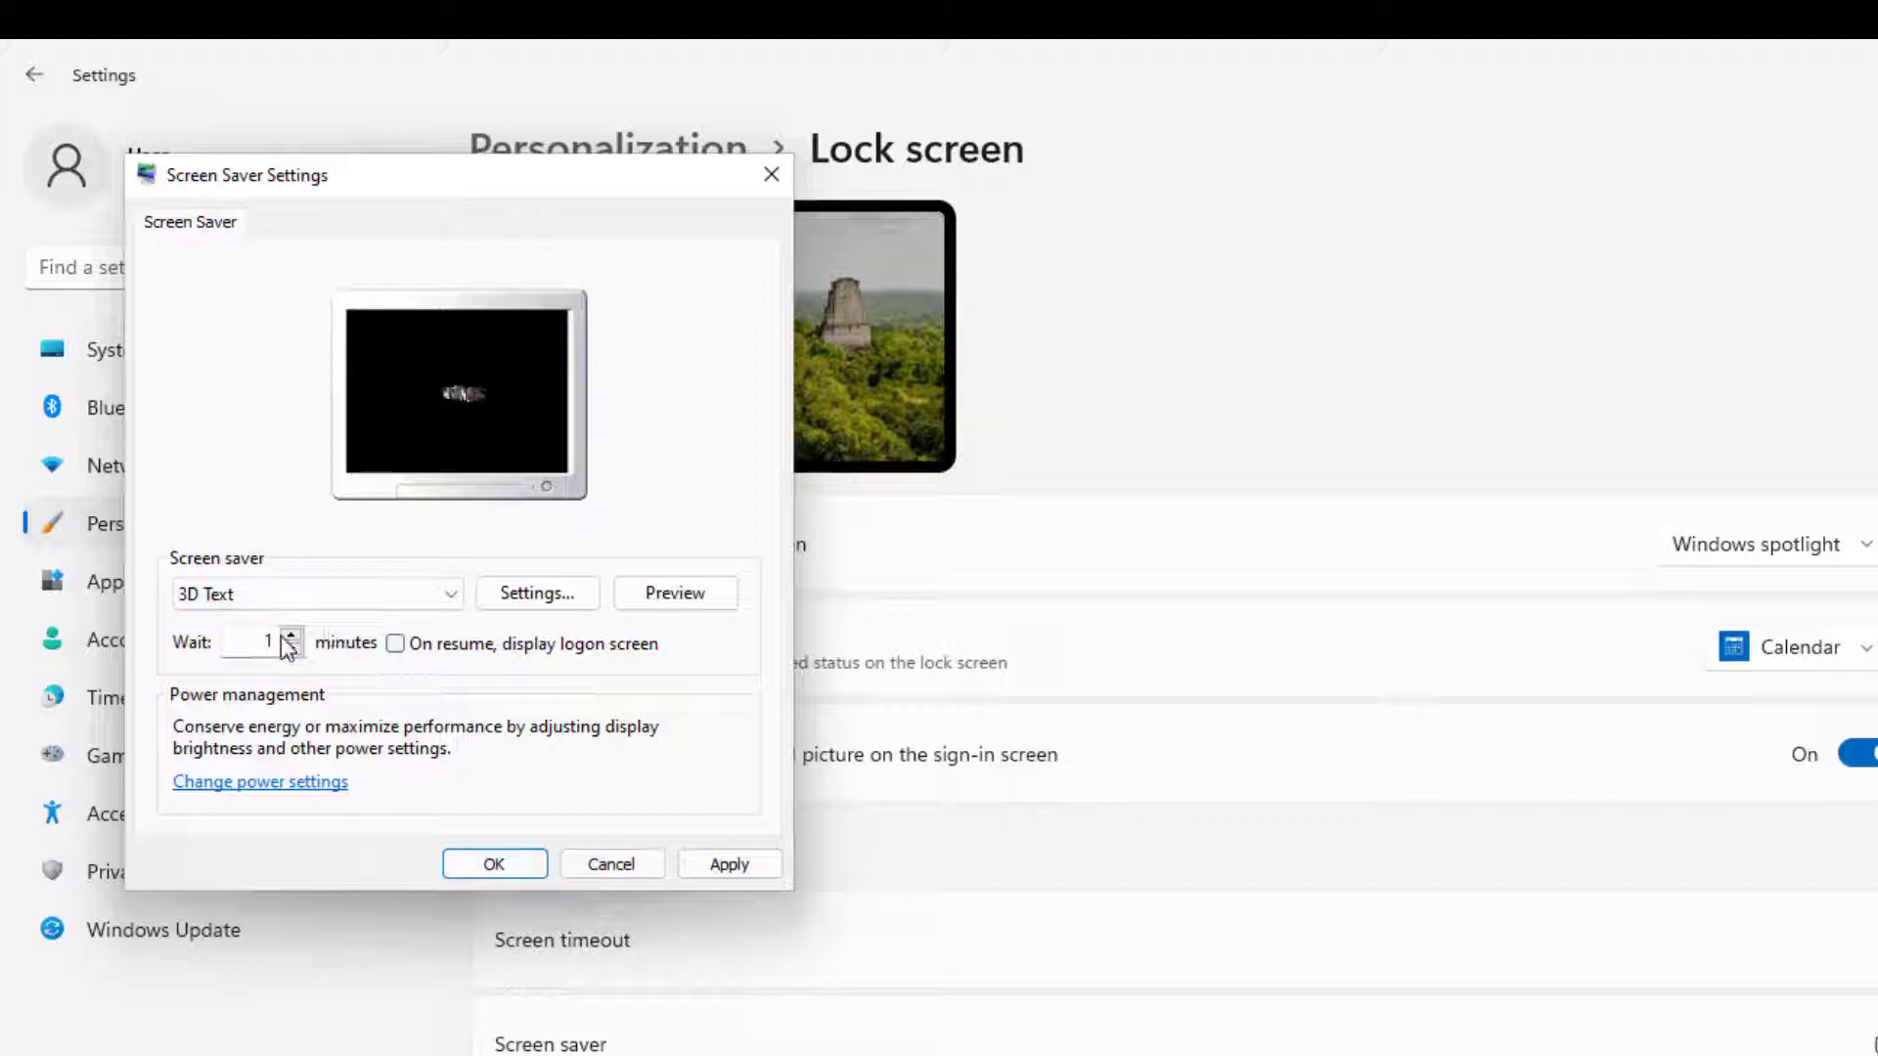
{"action": "left_click", "coordinate": [319, 592]}
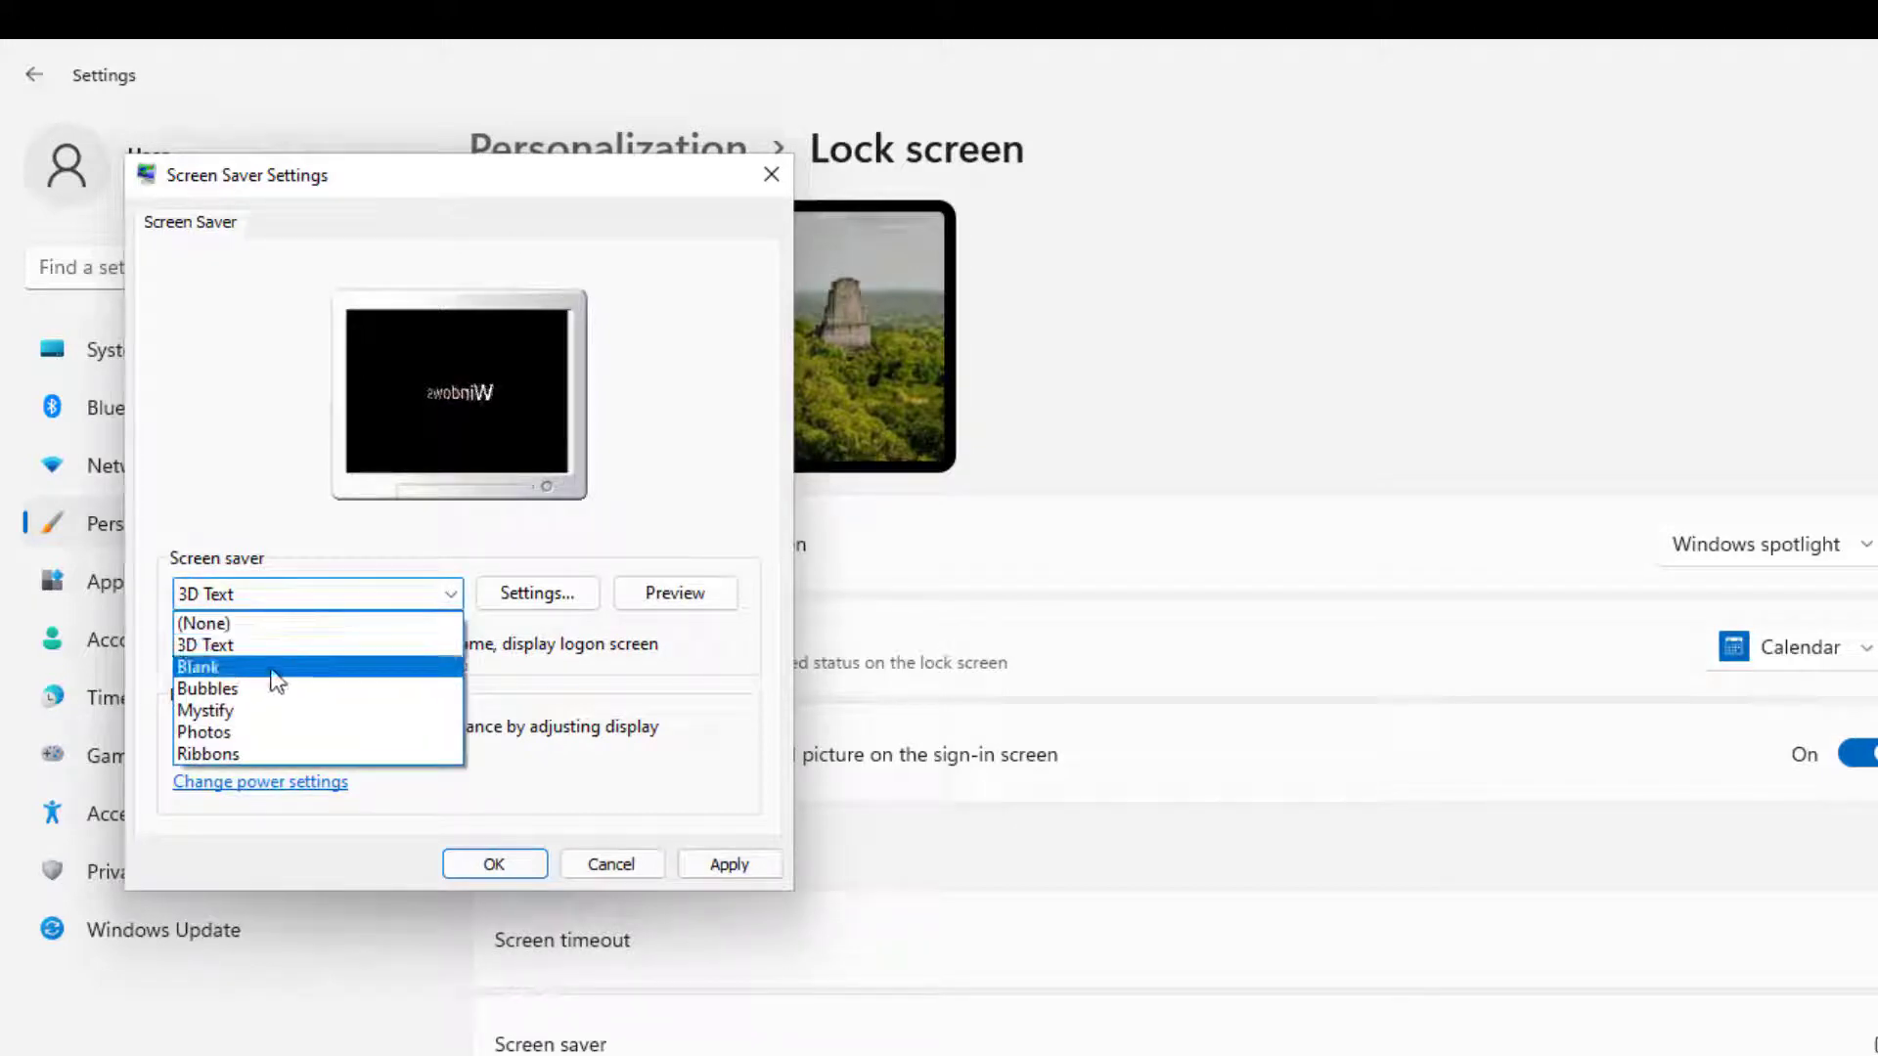
{"action": "left_click", "coordinate": [278, 690]}
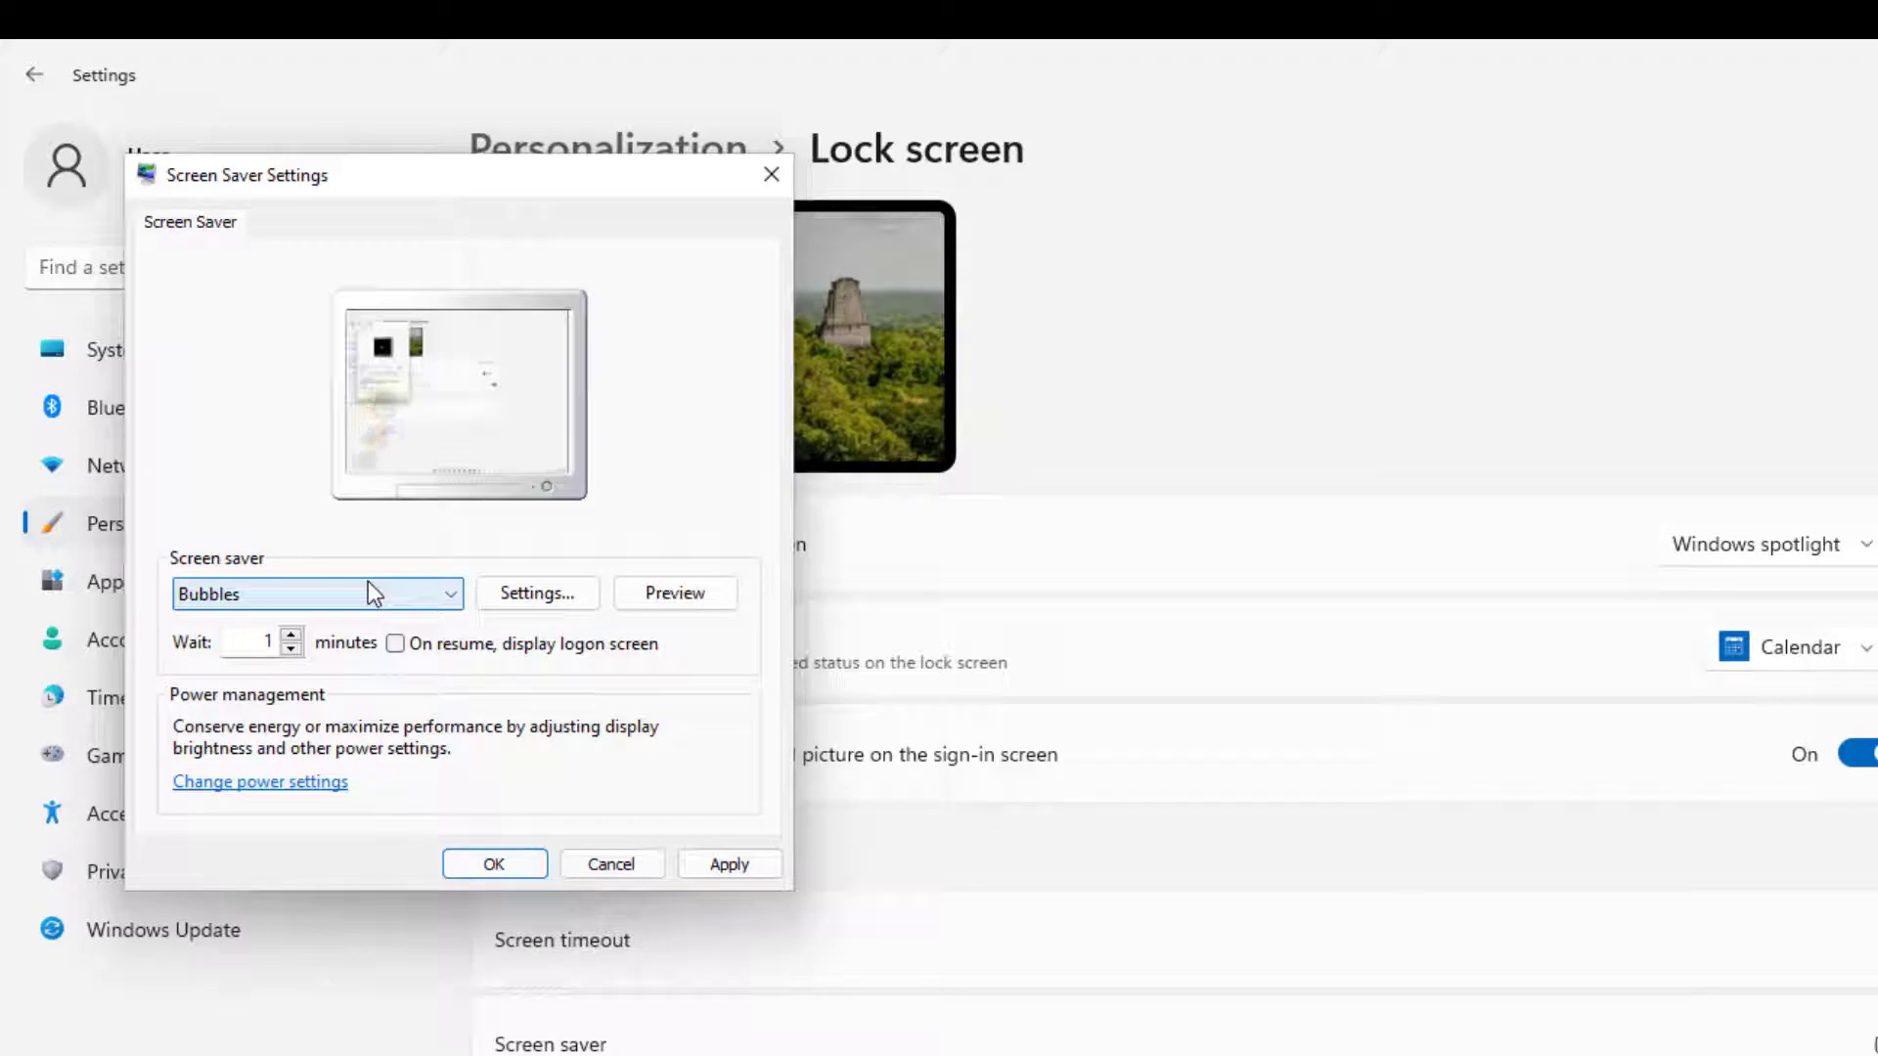
{"action": "left_click", "coordinate": [368, 587]}
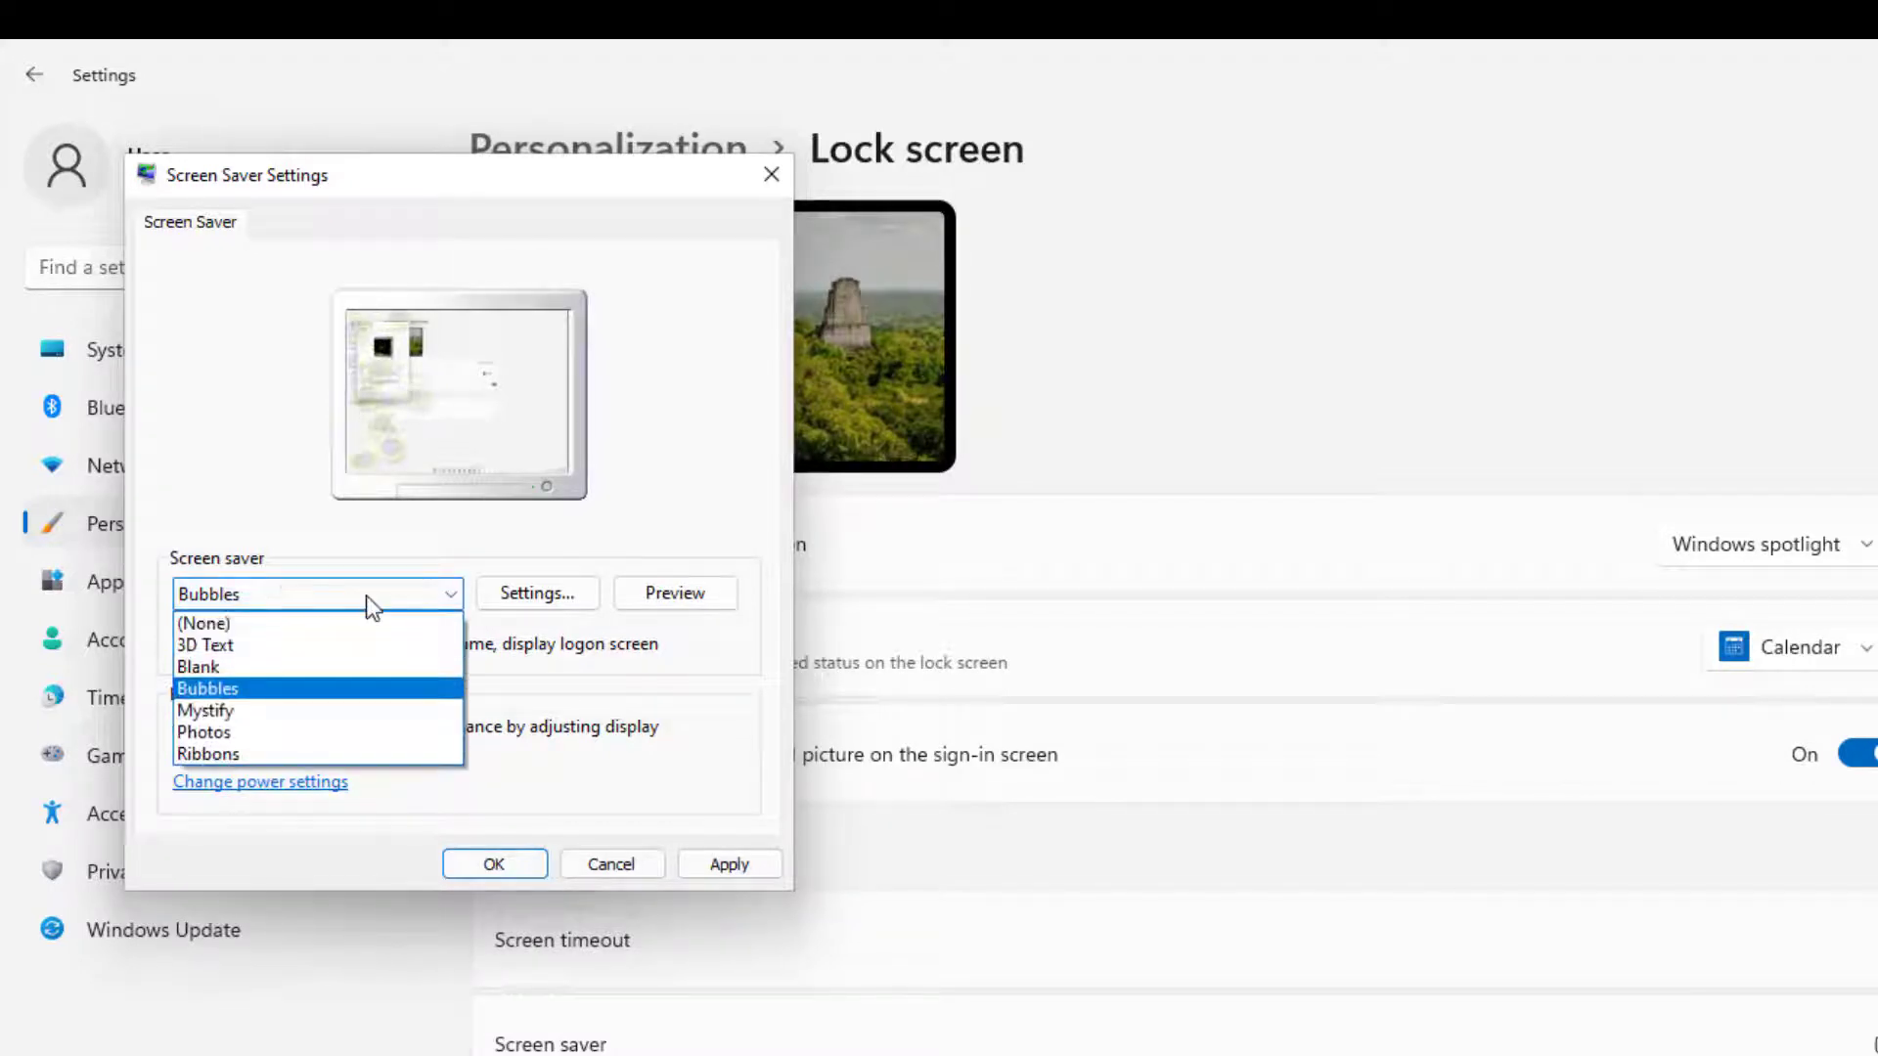
{"action": "left_click", "coordinate": [291, 710]}
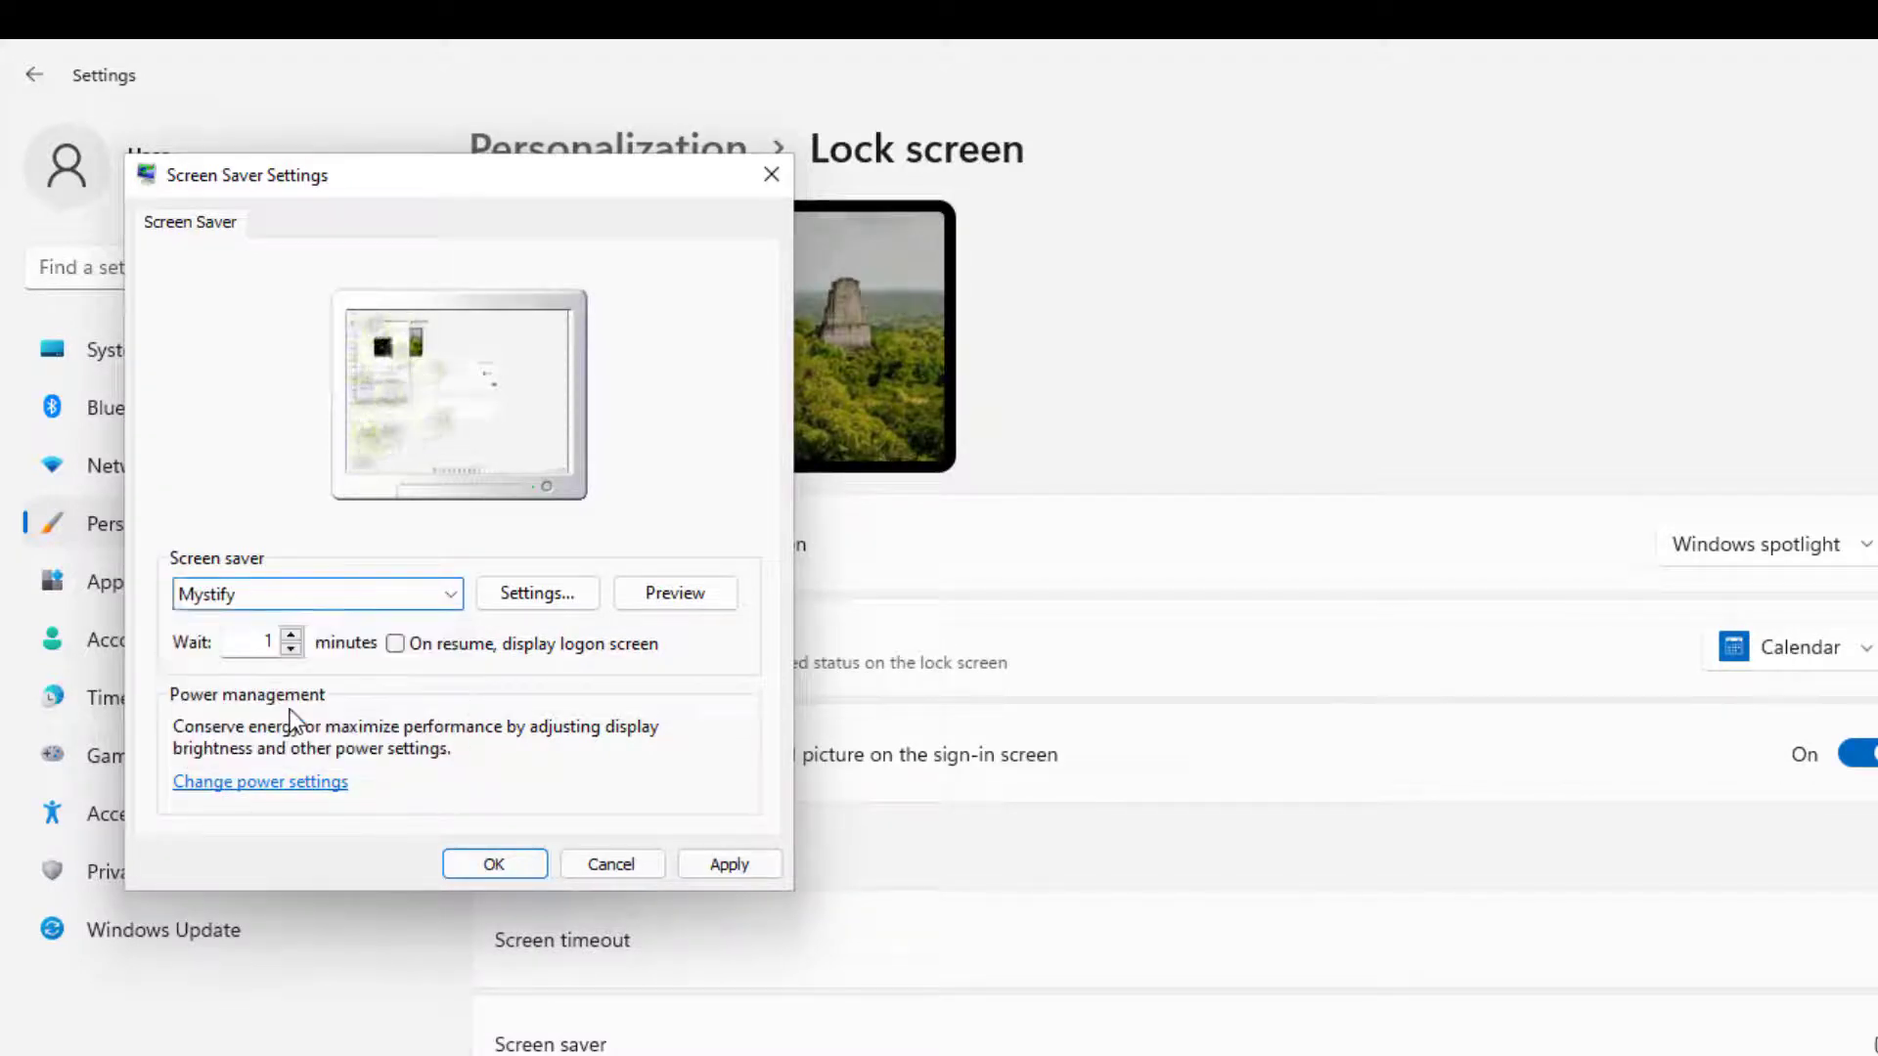
{"action": "left_click", "coordinate": [311, 596]}
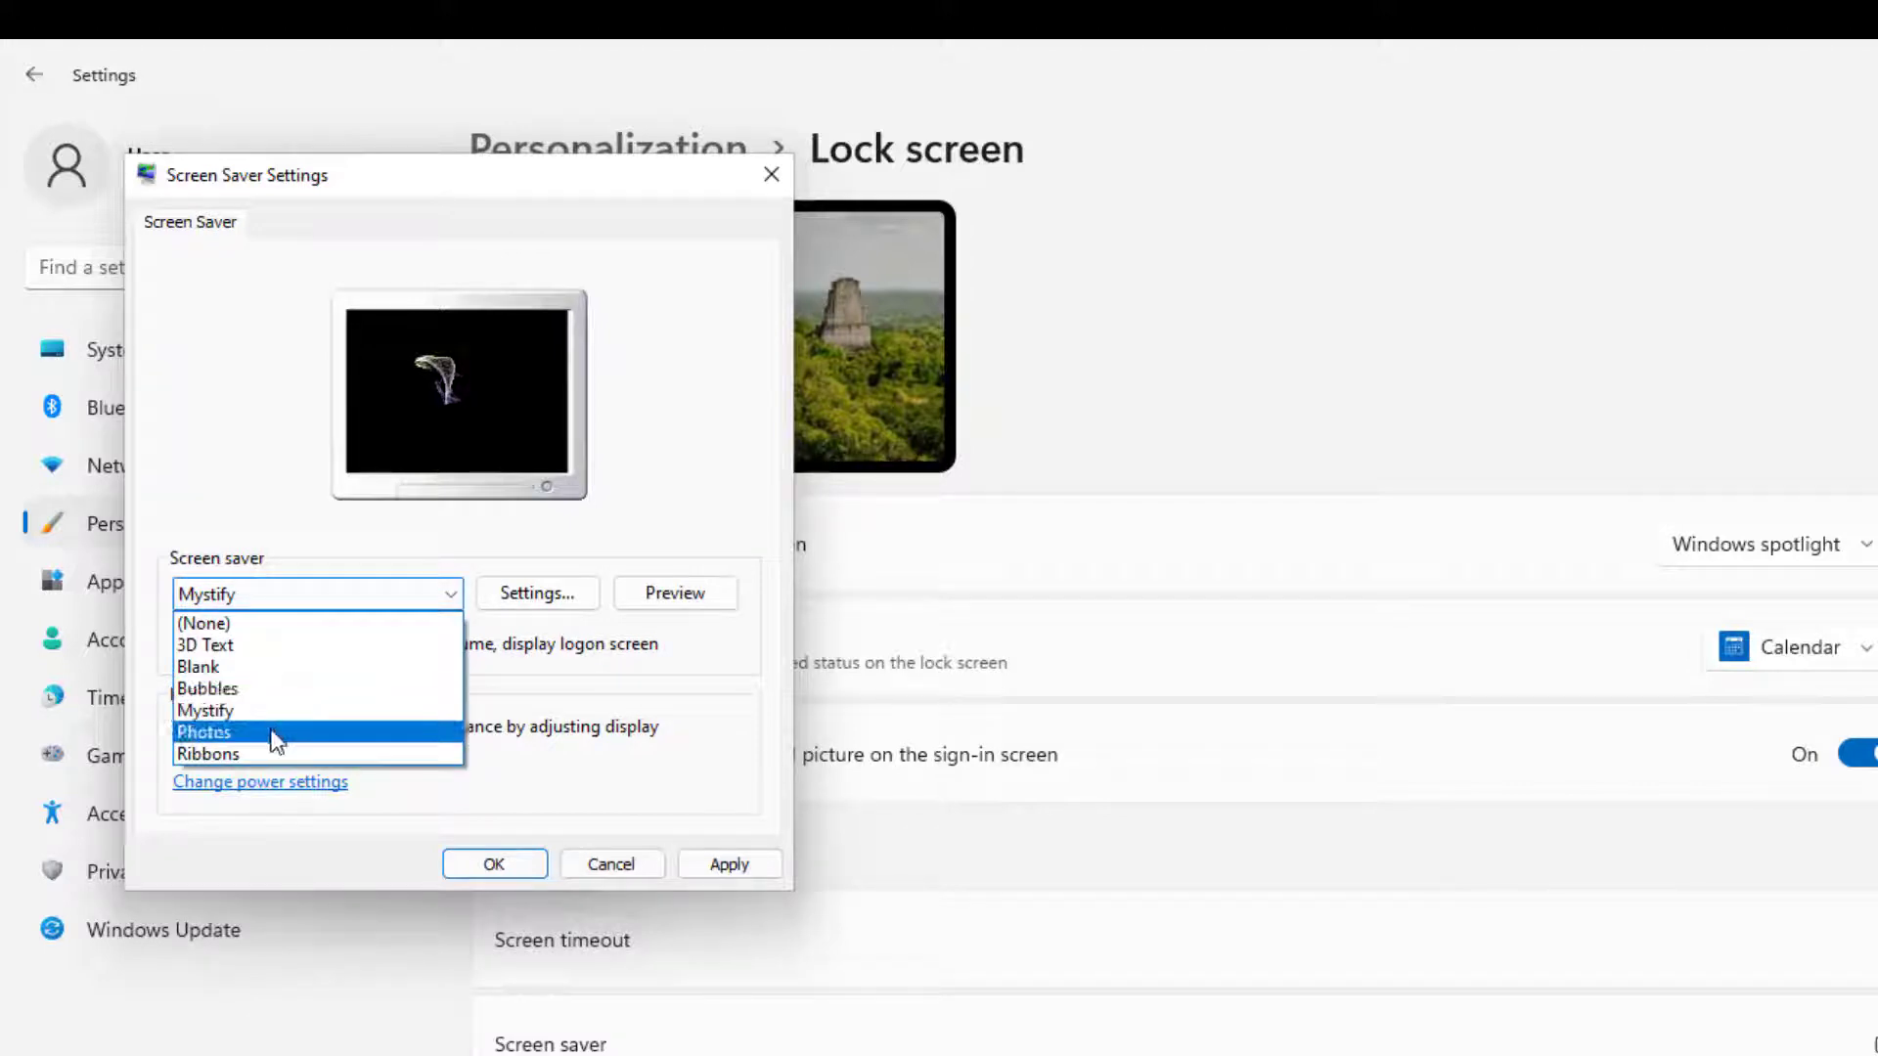
{"action": "left_click", "coordinate": [277, 736]}
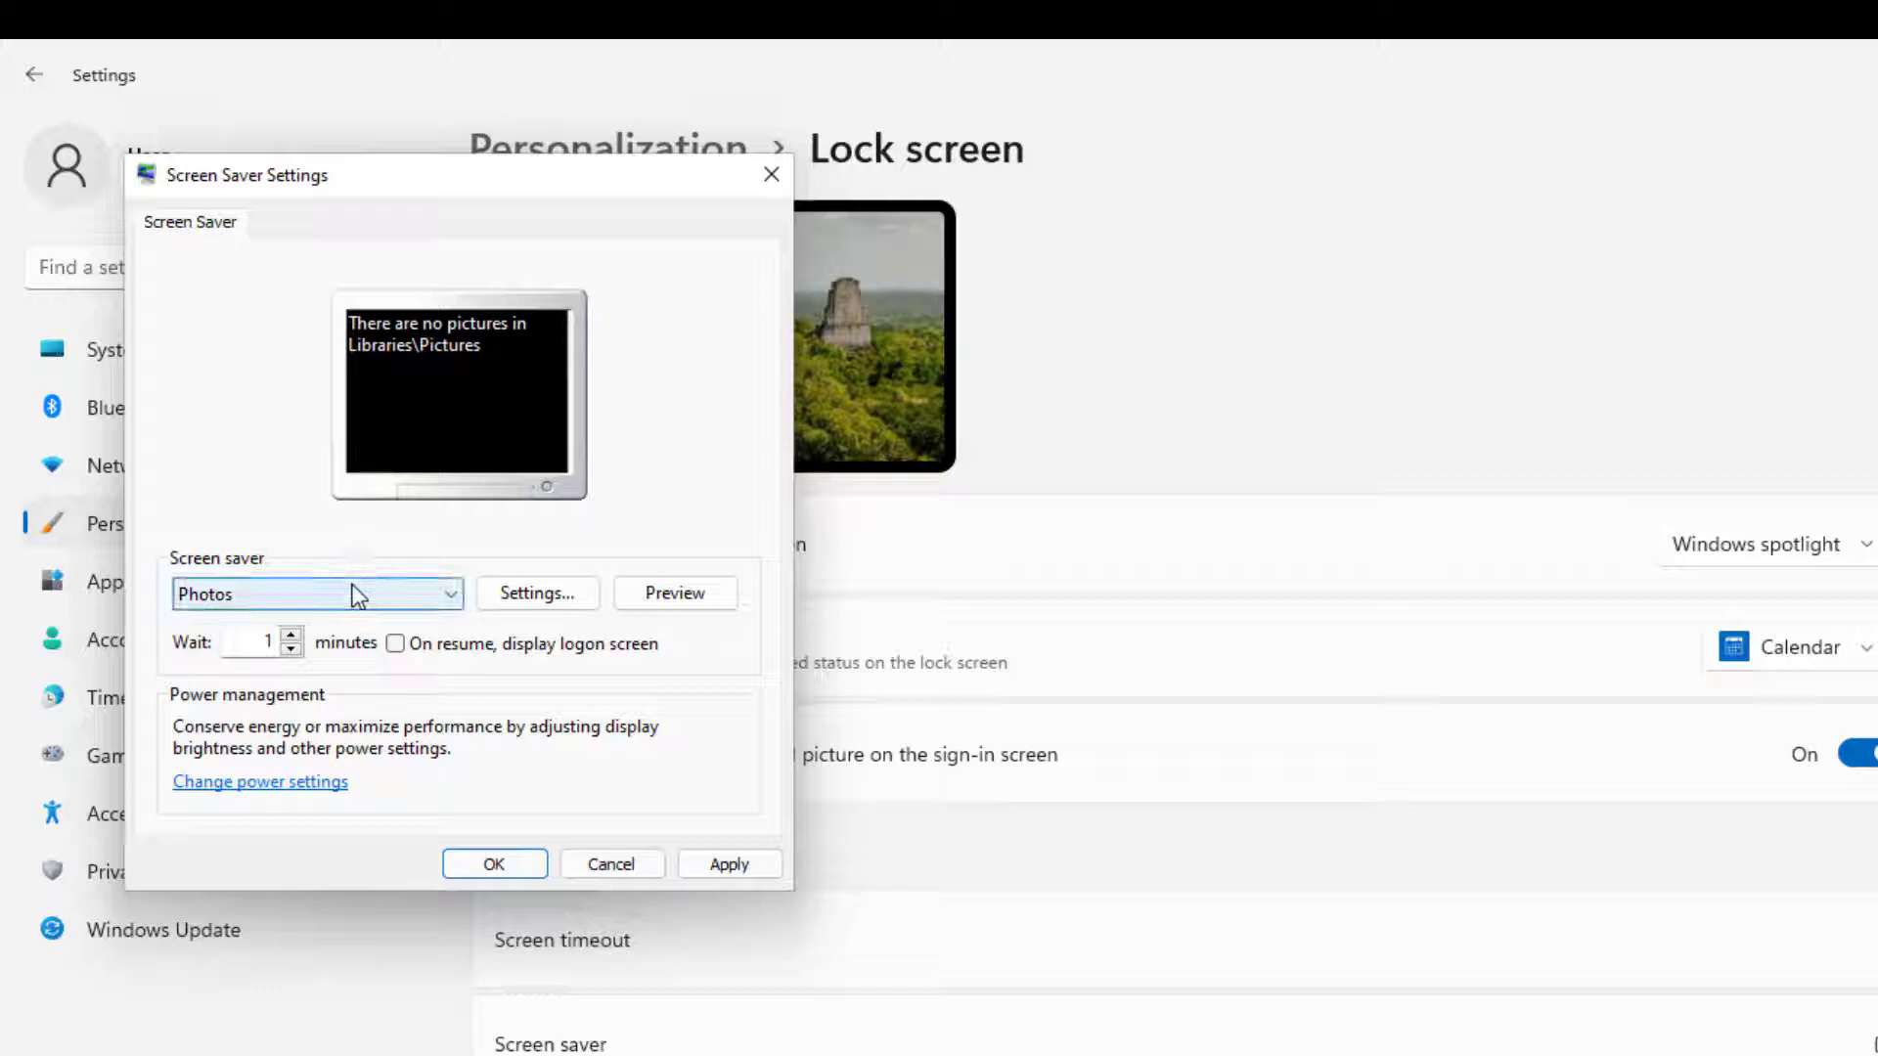
{"action": "left_click", "coordinate": [509, 591]}
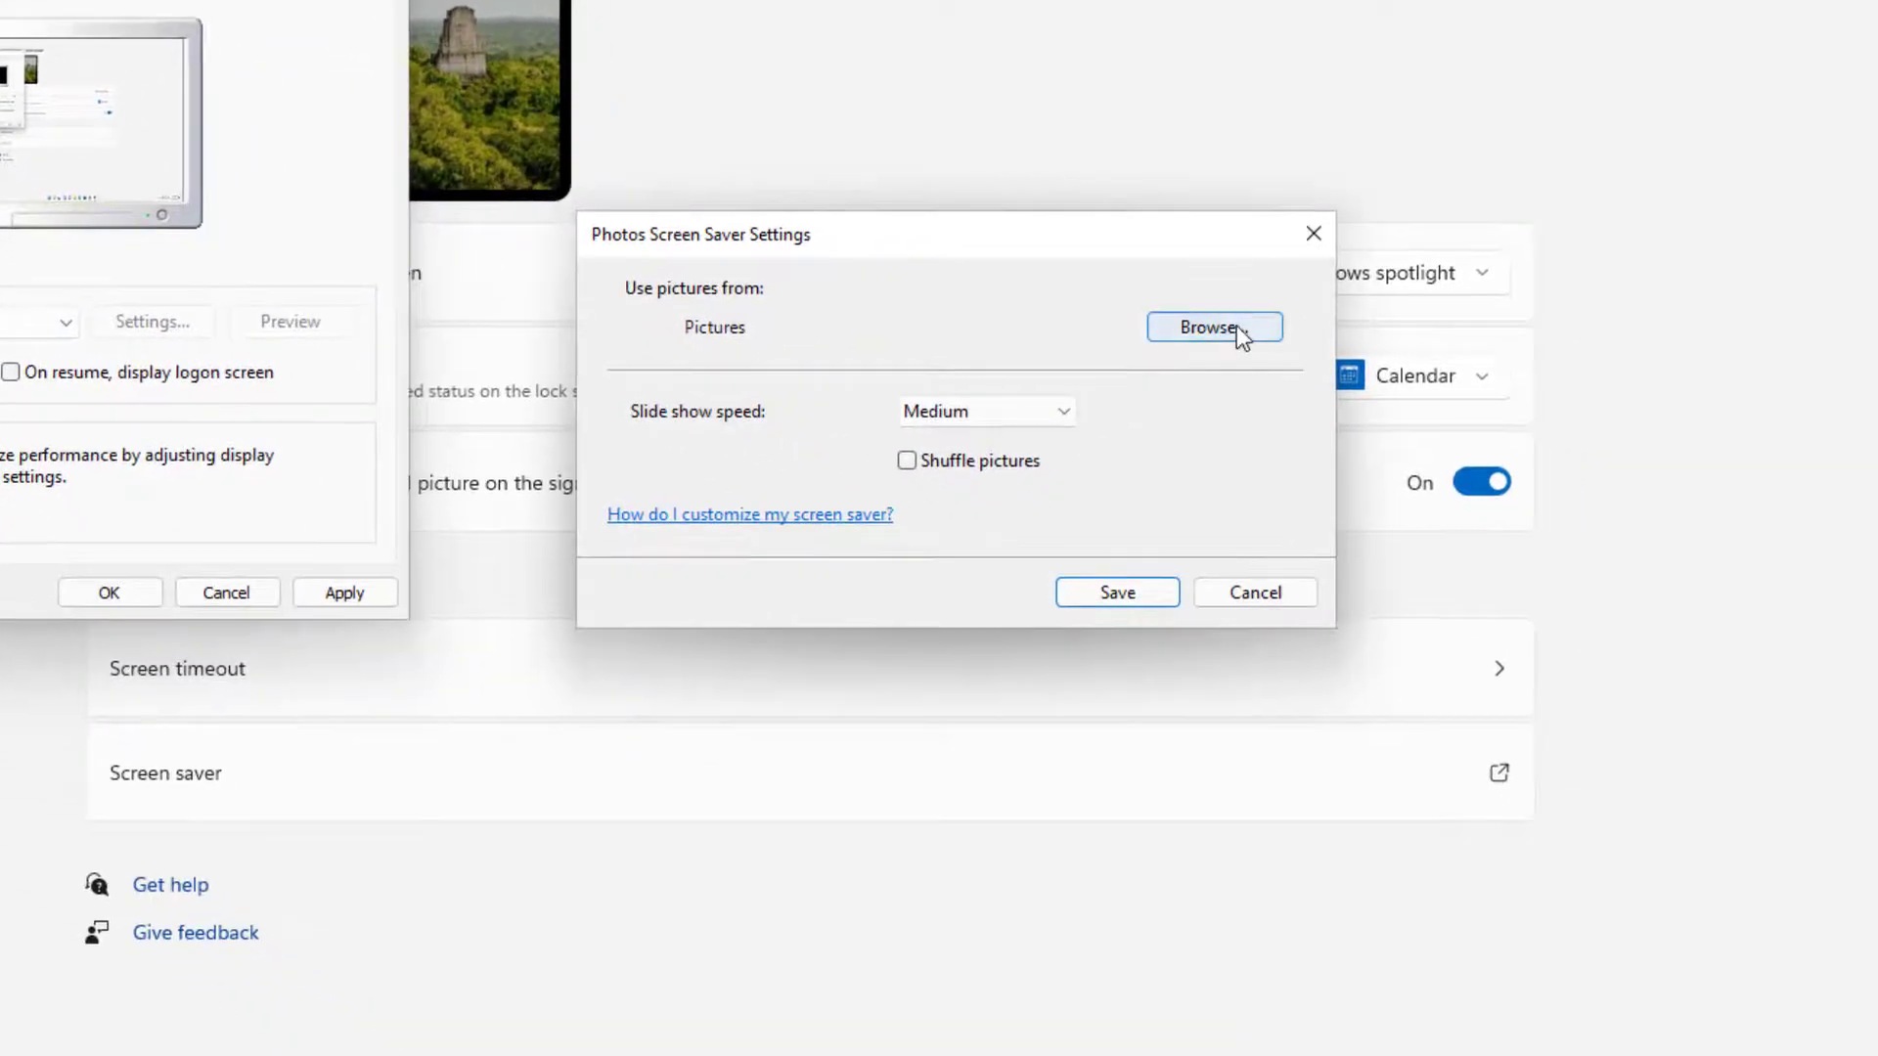
{"action": "left_click", "coordinate": [1236, 325]}
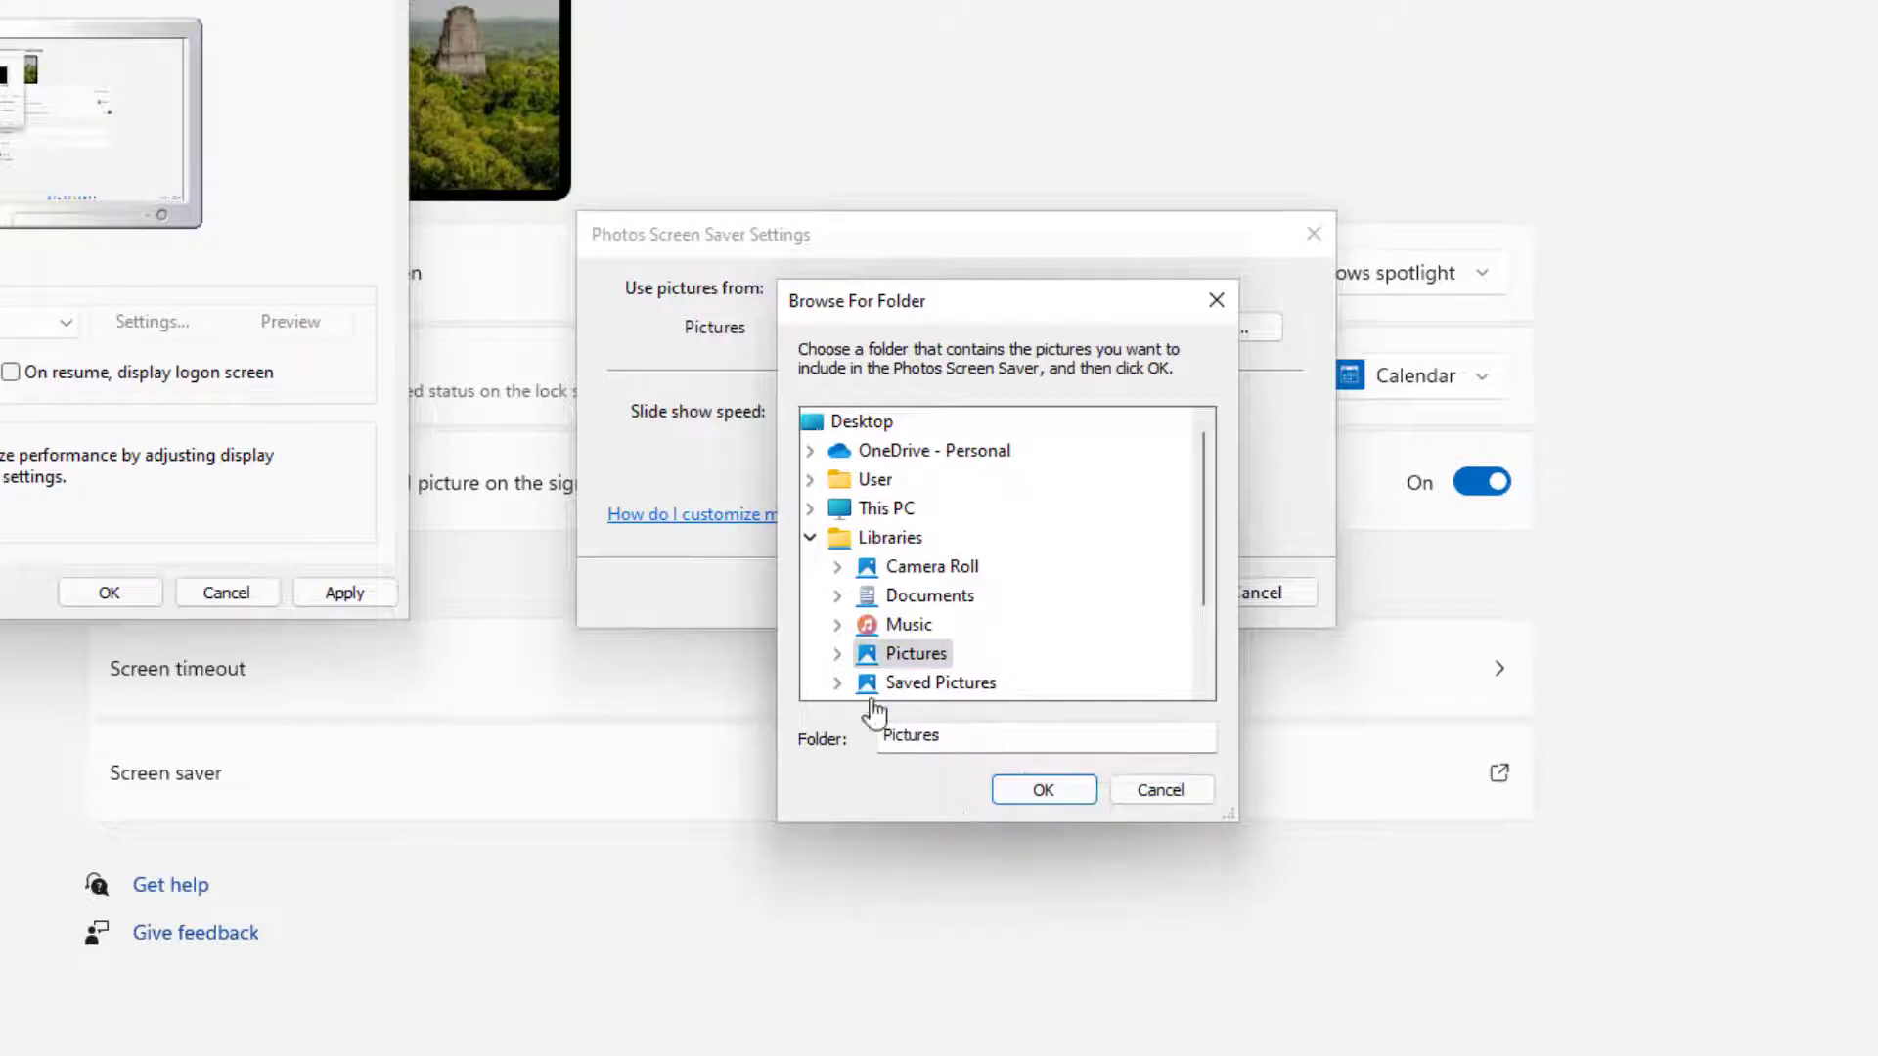
{"action": "double_click", "coordinate": [916, 653]}
{"action": "scroll", "coordinate": [939, 690], "scroll_direction": "down", "scroll_amount": 3}
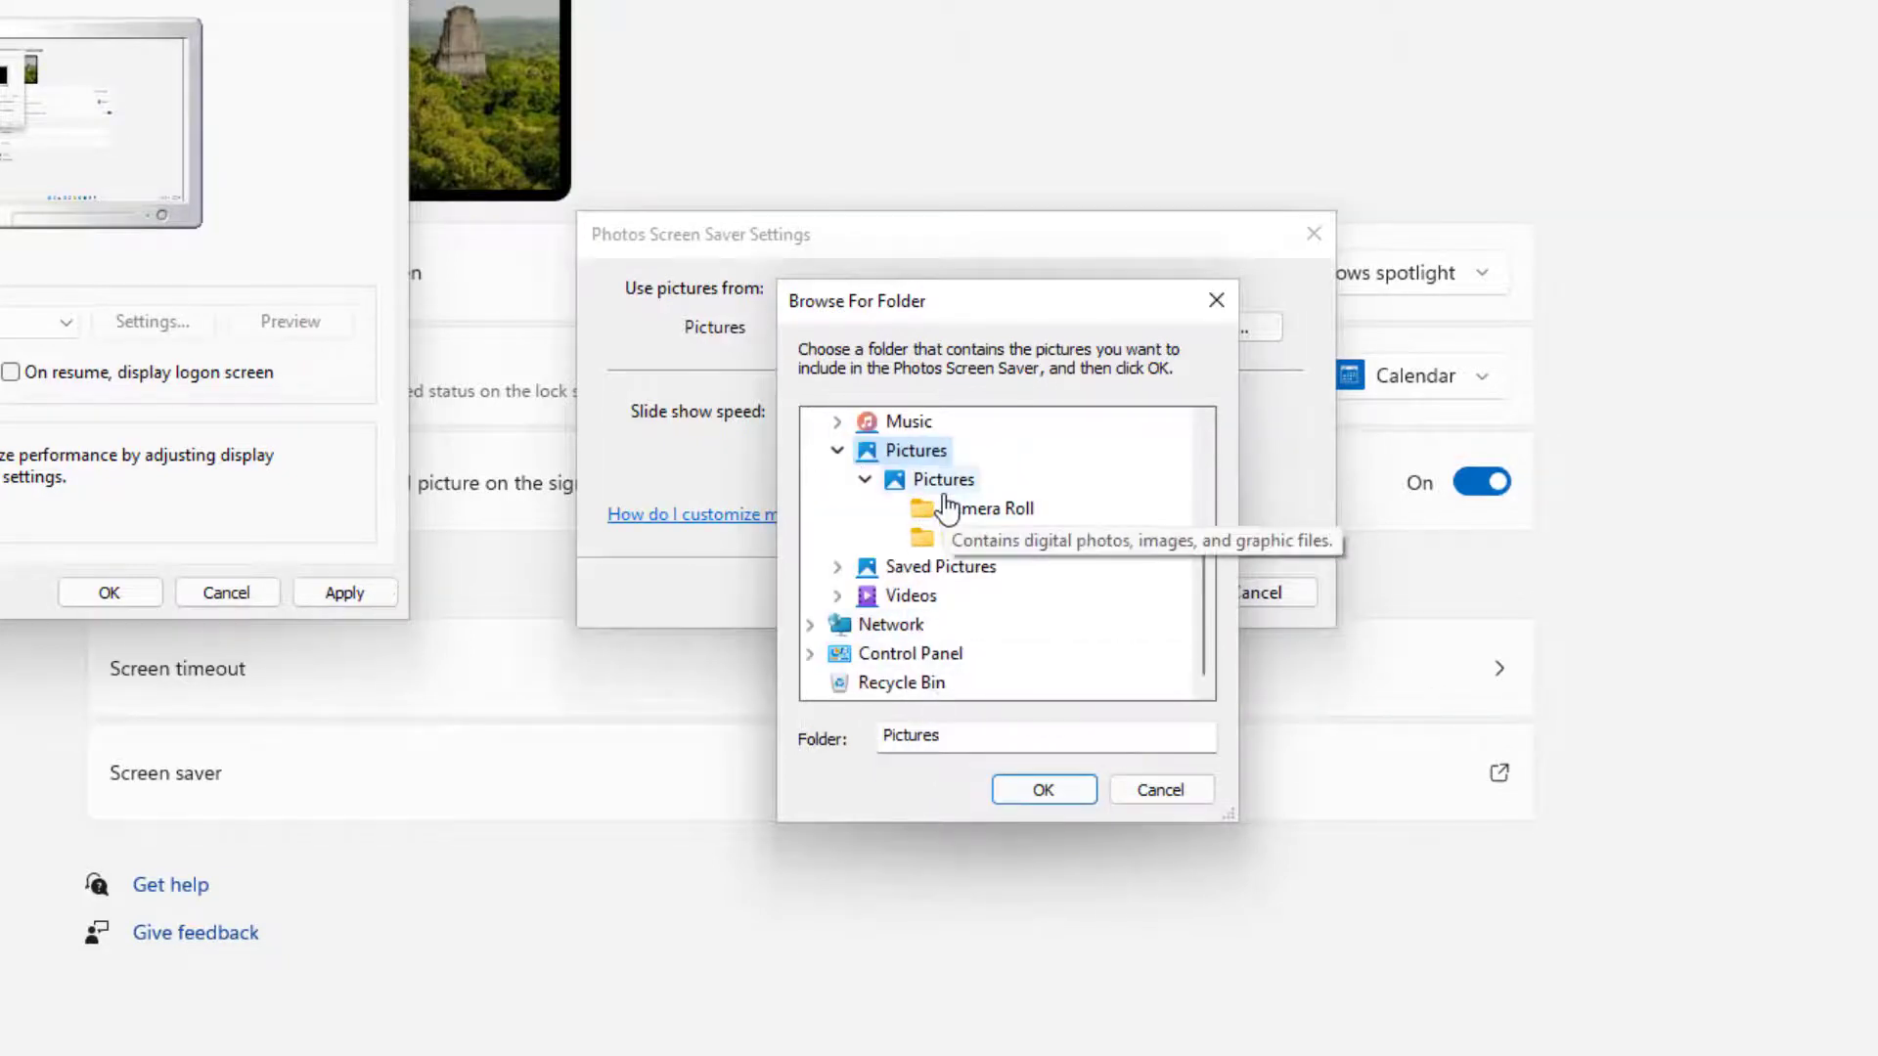
{"action": "left_click", "coordinate": [1130, 788]}
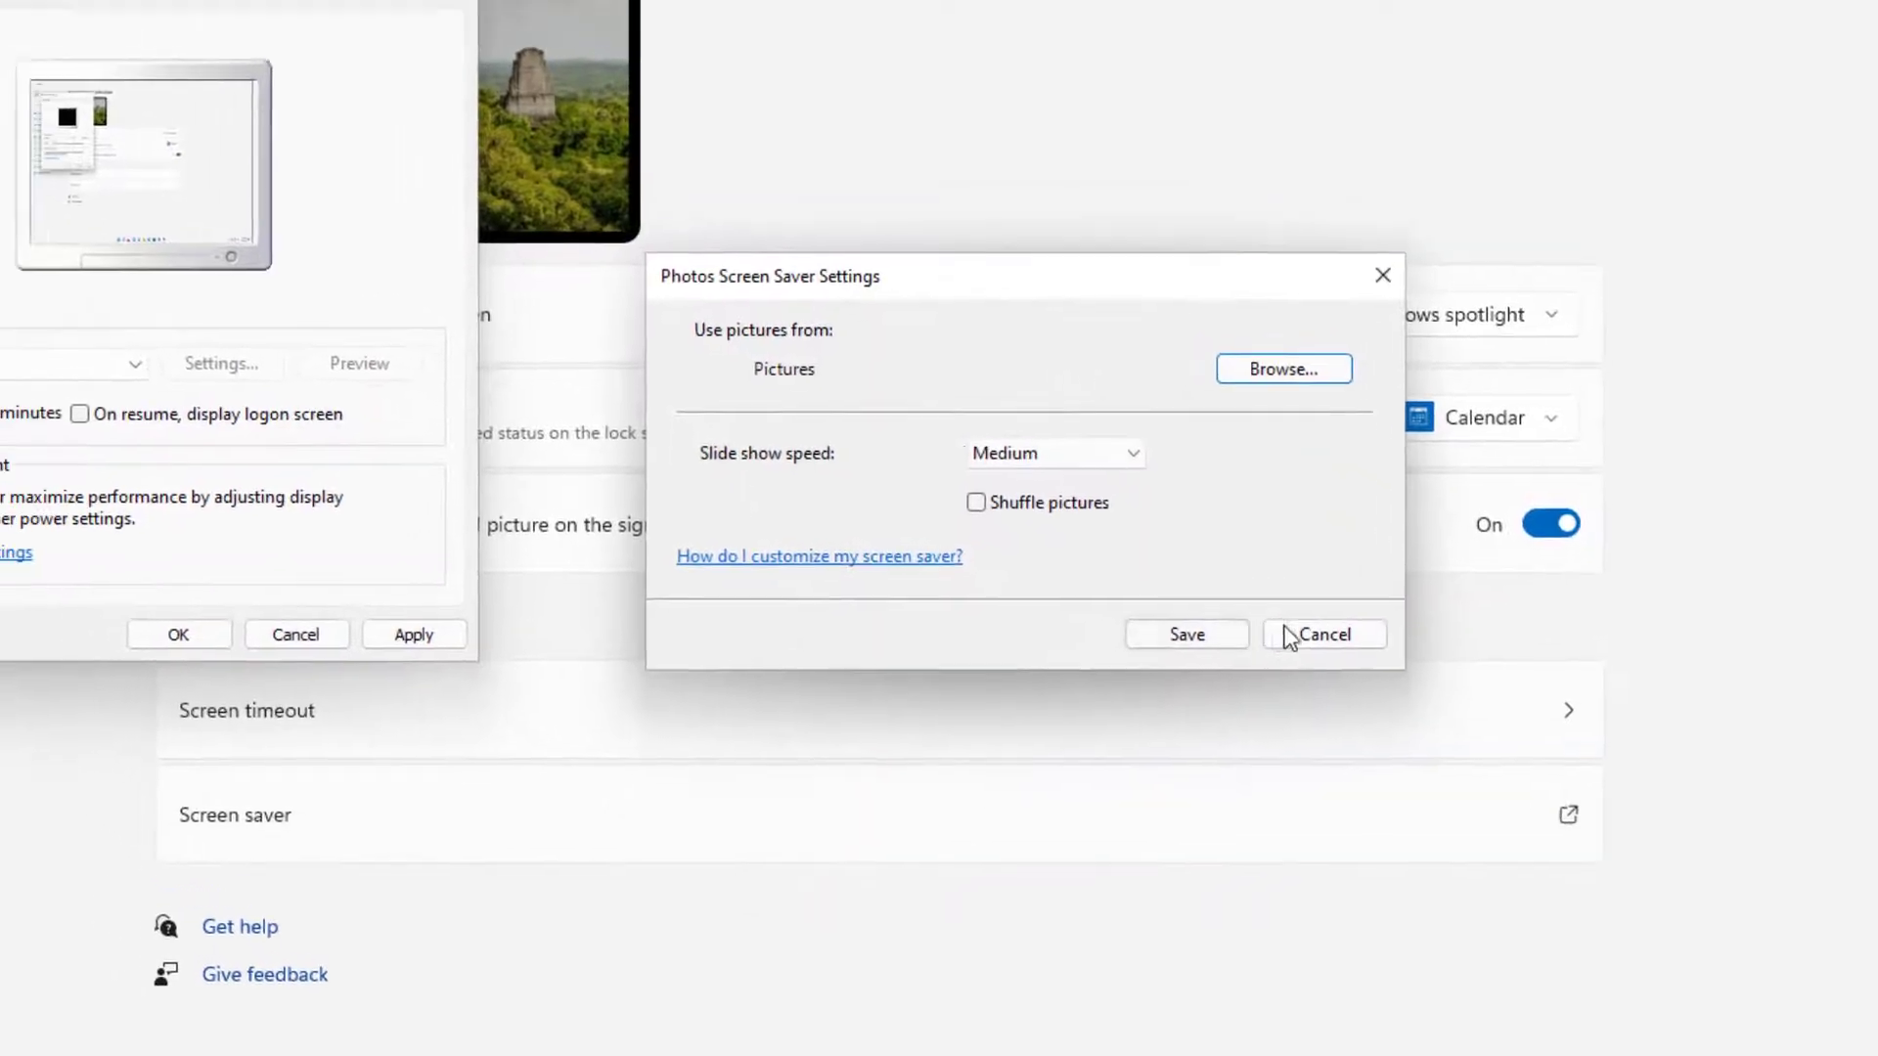
{"action": "left_click", "coordinate": [1262, 593]}
Step: Try the Ribbons and Photos screen savers, confirming Ribbons has no options
{"action": "left_click", "coordinate": [451, 562]}
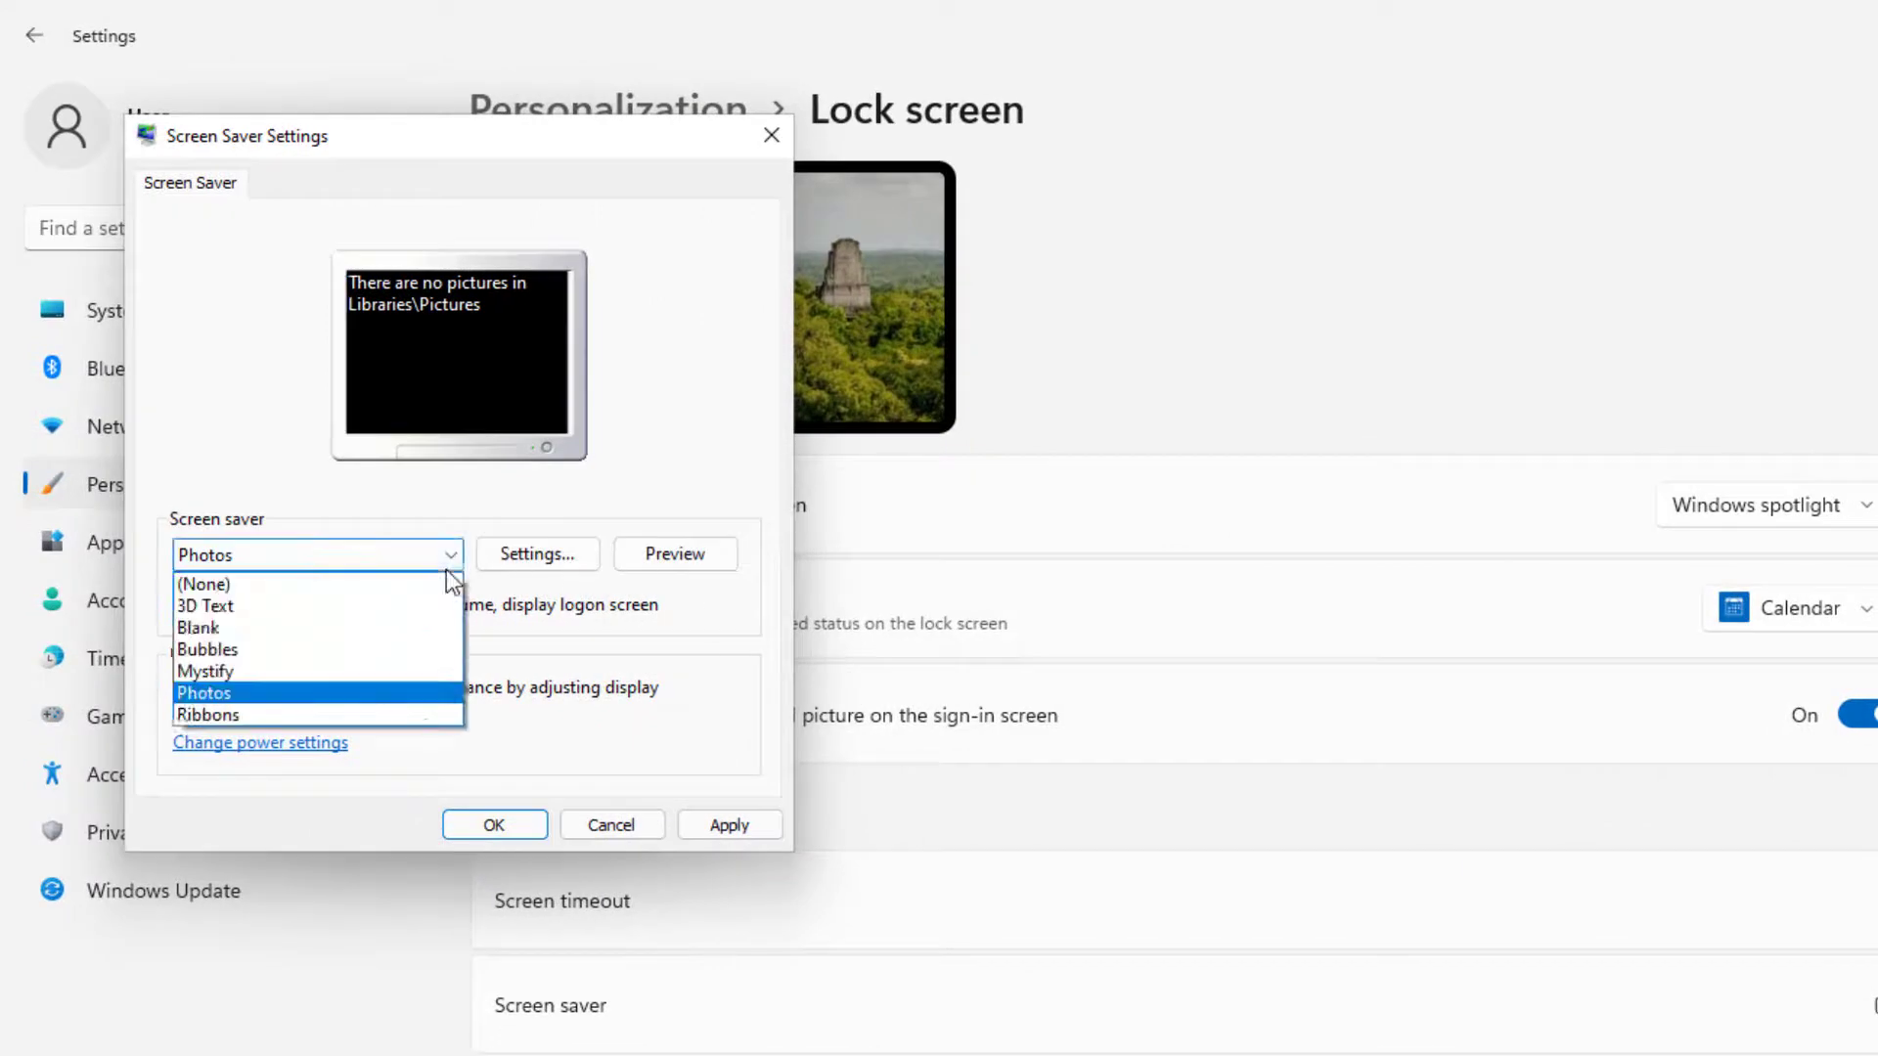
{"action": "left_click", "coordinate": [396, 717]}
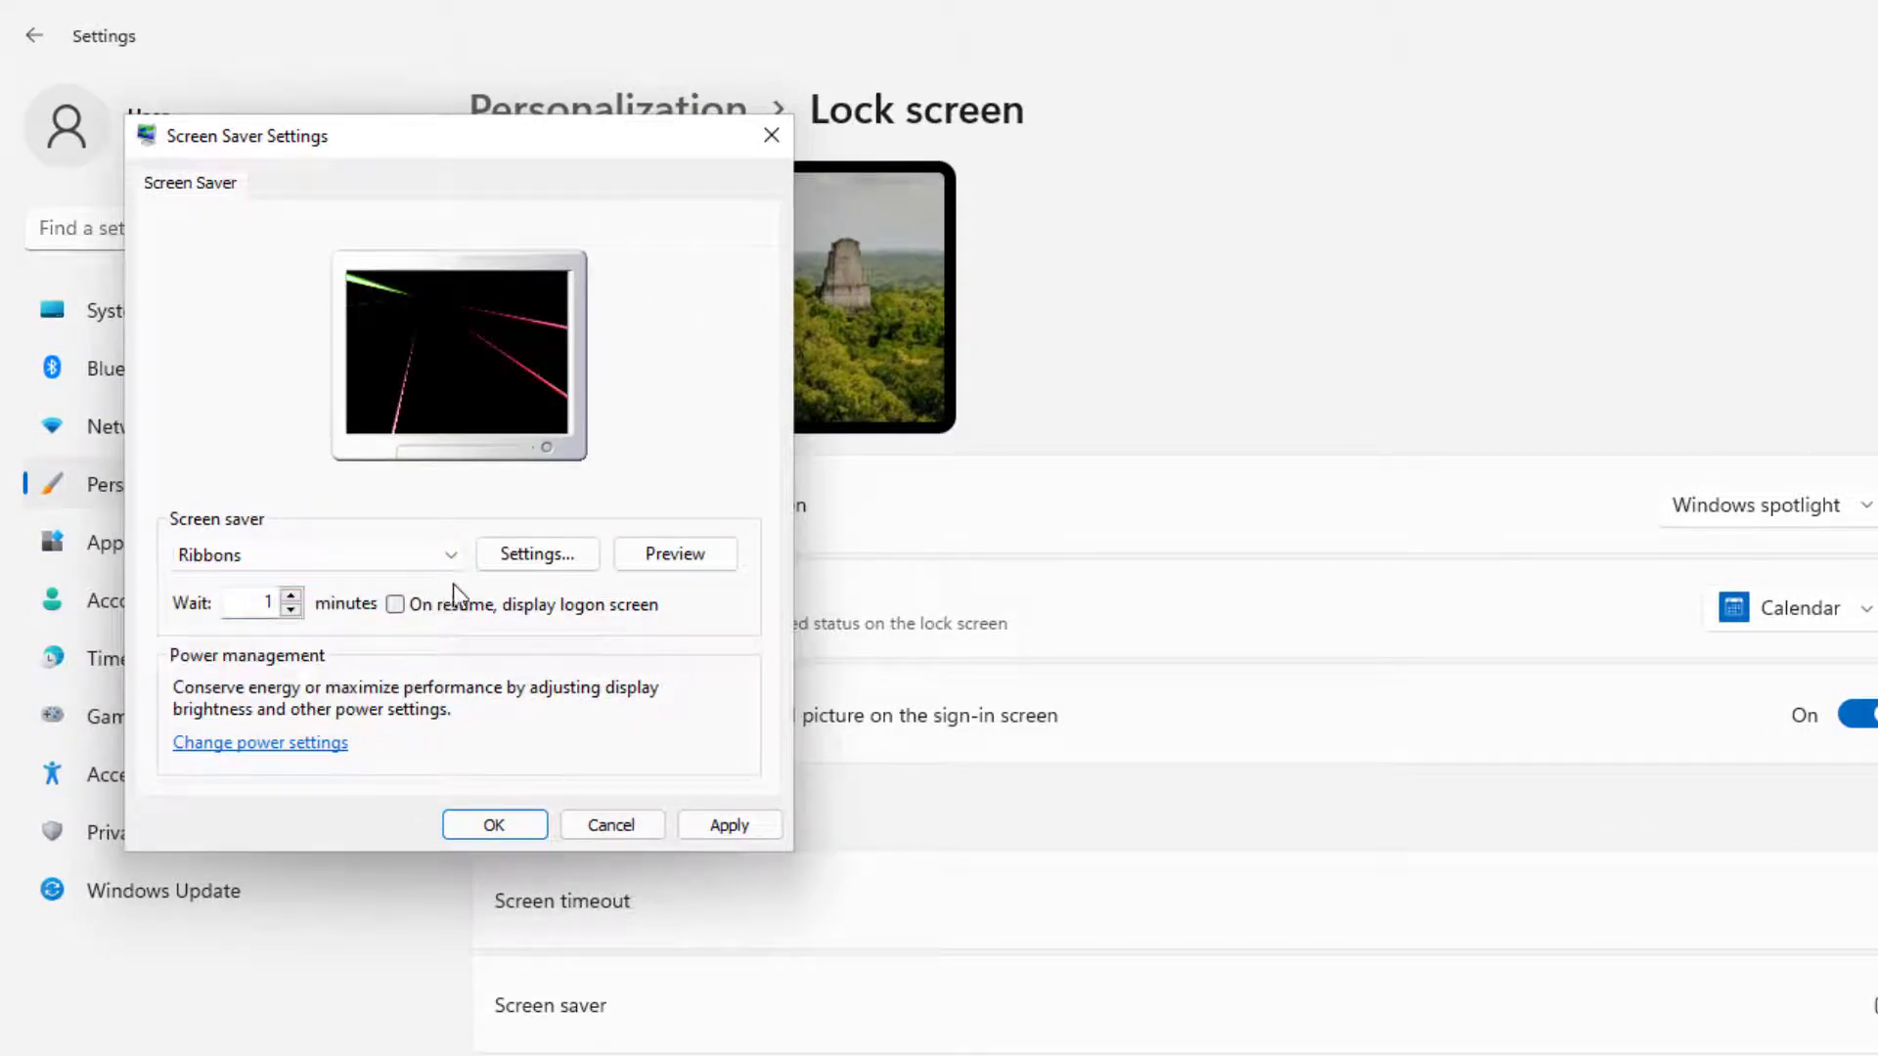
{"action": "left_click", "coordinate": [408, 554]}
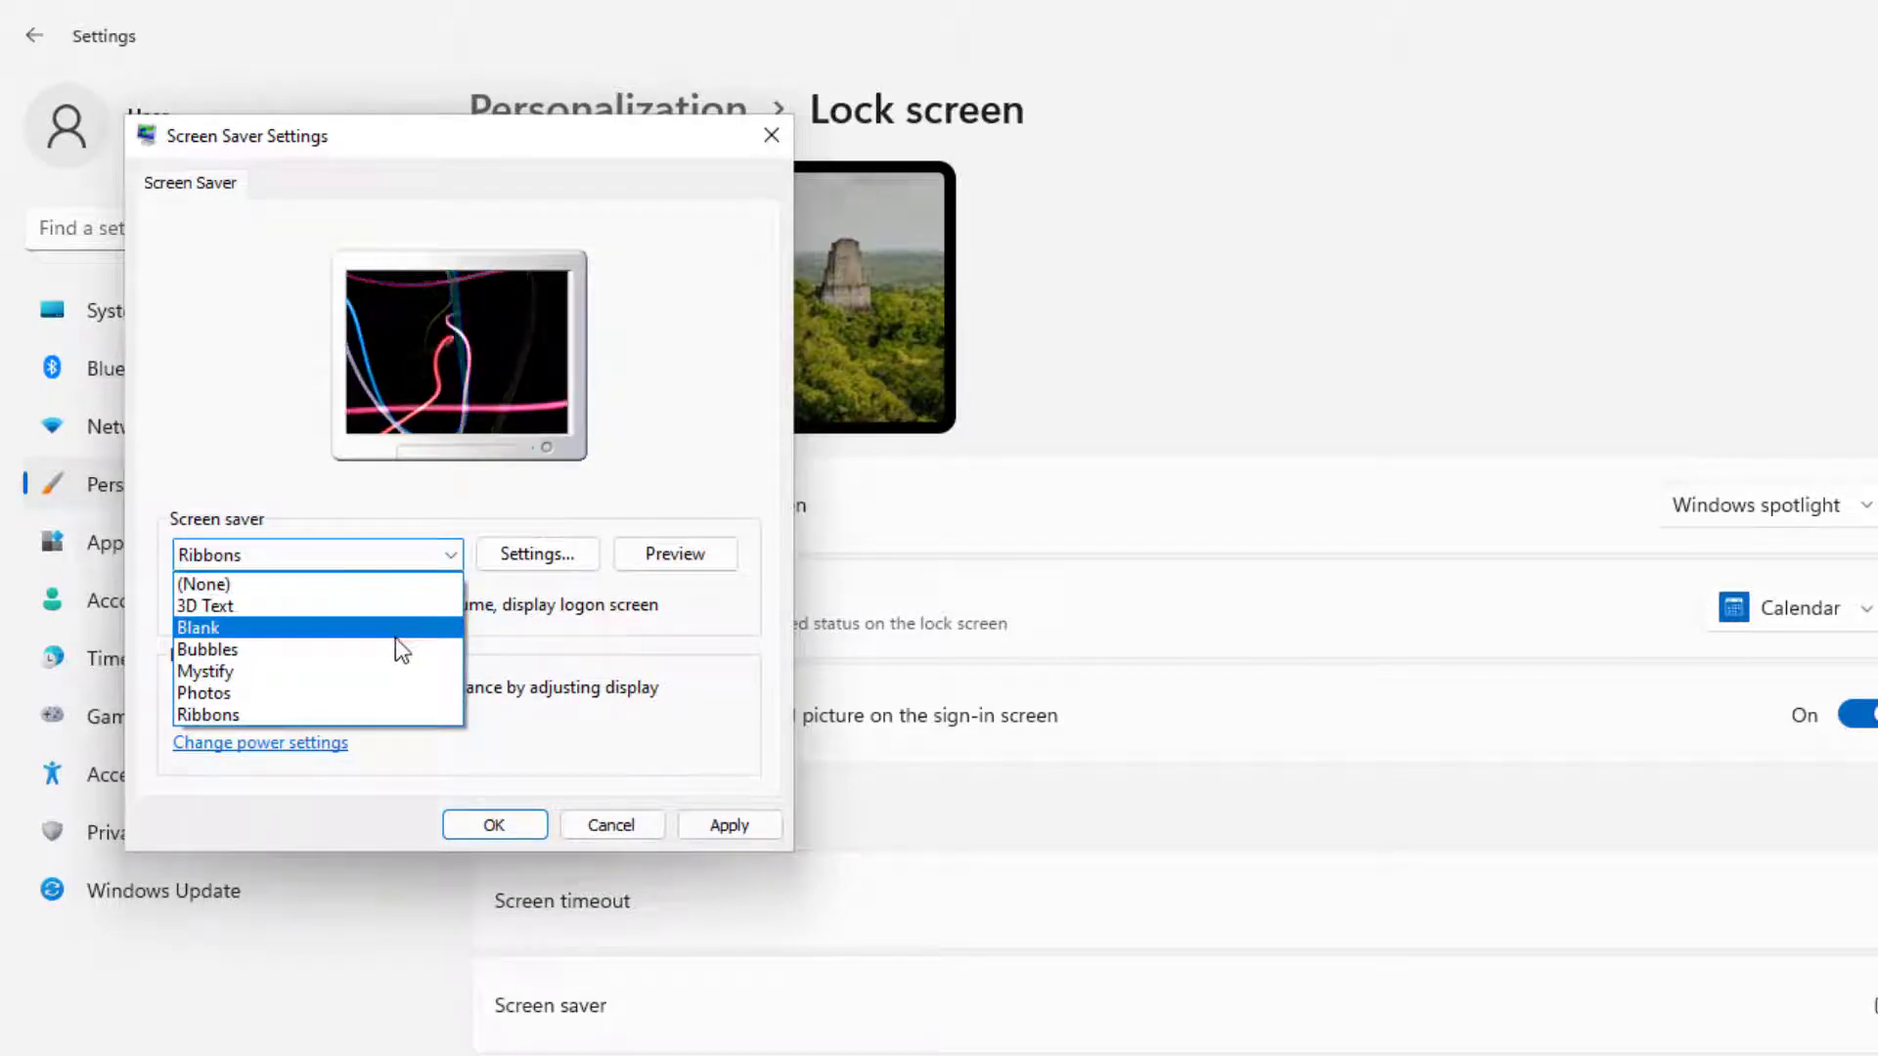
{"action": "left_click", "coordinate": [387, 695]}
{"action": "left_click", "coordinate": [401, 563]}
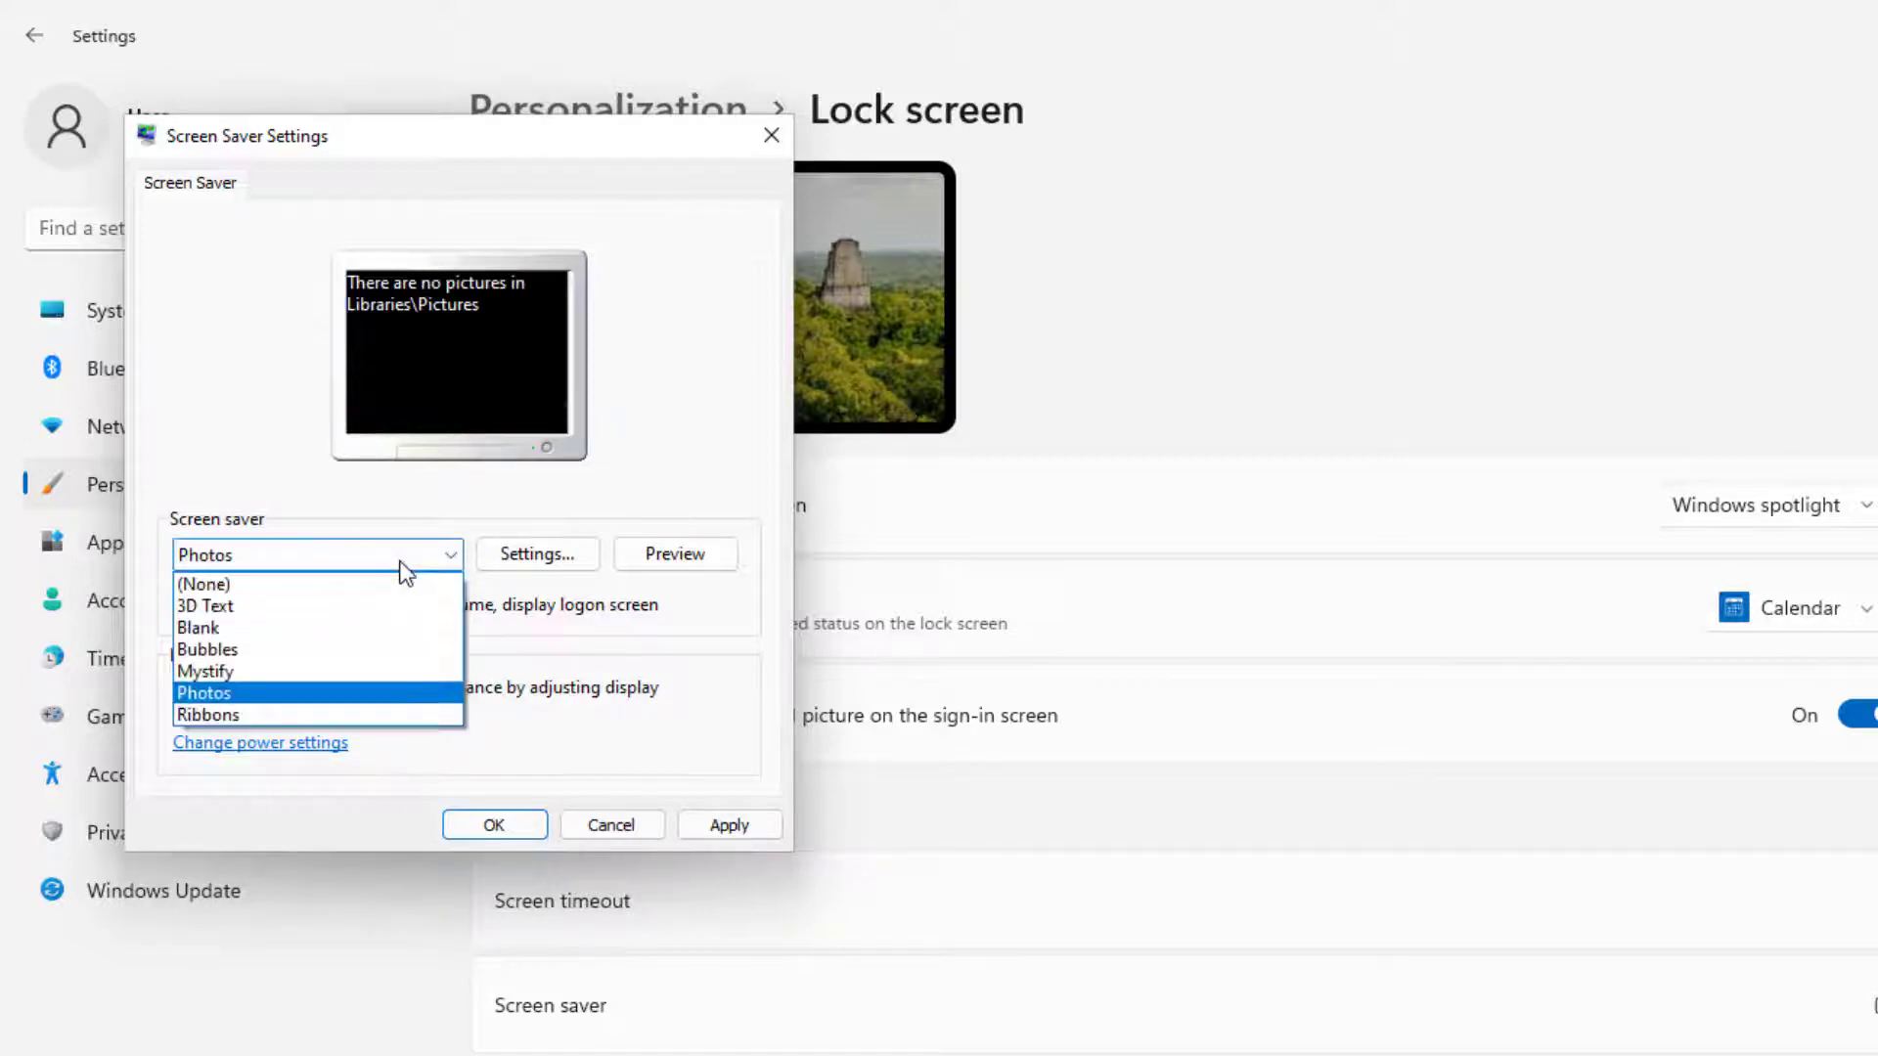
{"action": "left_click", "coordinate": [381, 710]}
{"action": "left_click", "coordinate": [528, 556]}
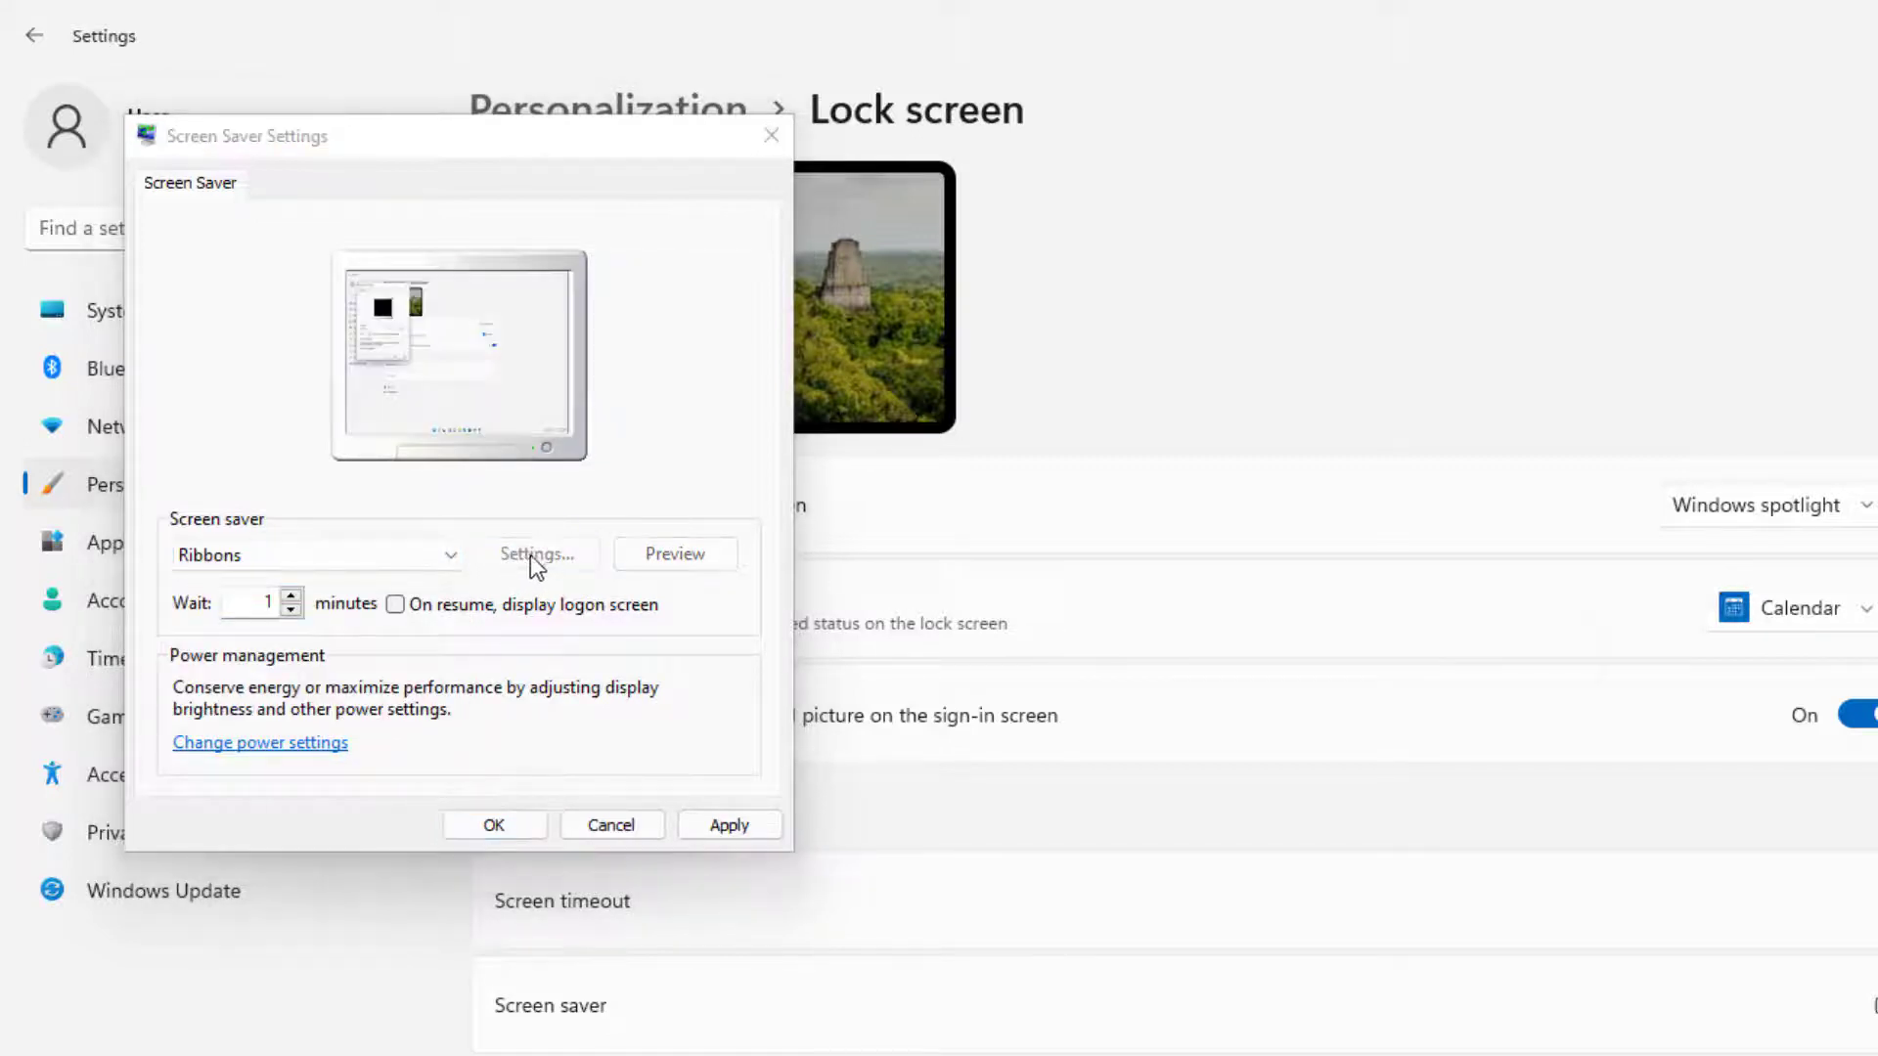
{"action": "left_click", "coordinate": [1534, 783]}
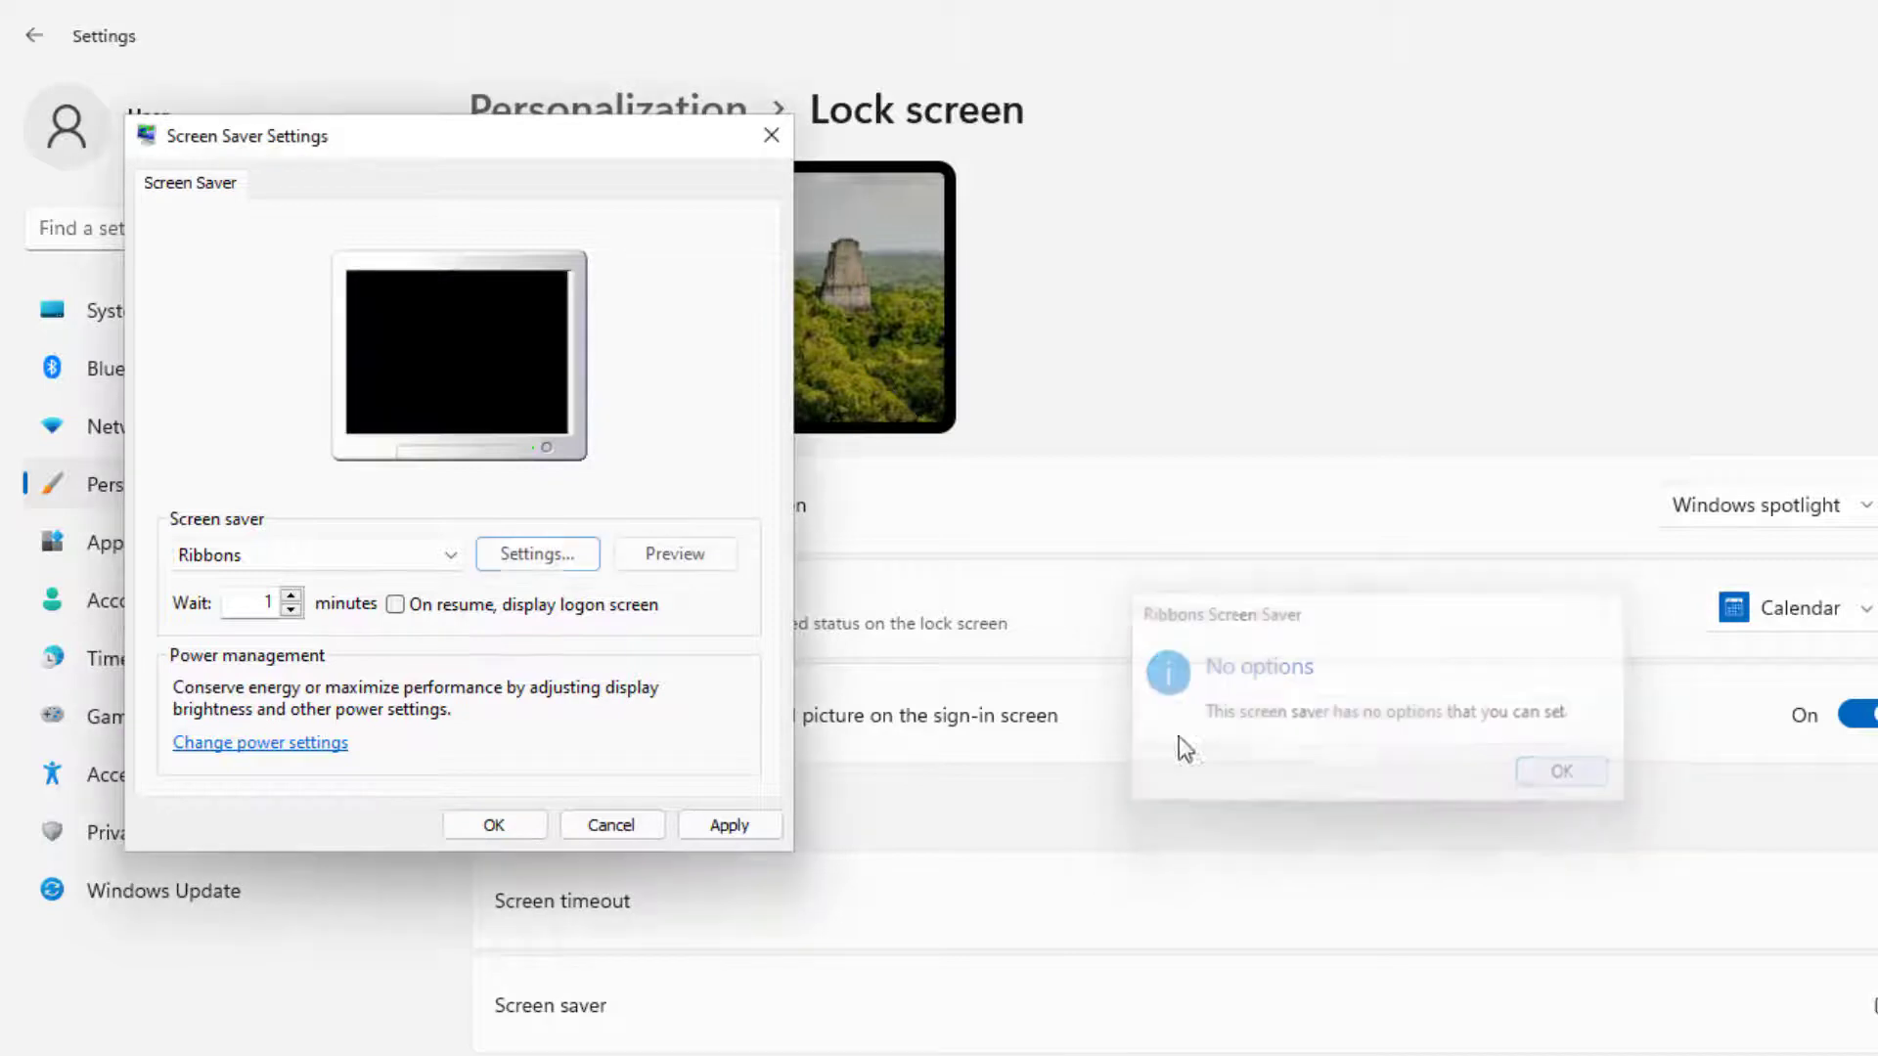
Step: Confirm Bubbles has no options, then select 3D Text and open its settings
{"action": "left_click", "coordinate": [442, 559]}
{"action": "left_click", "coordinate": [352, 649]}
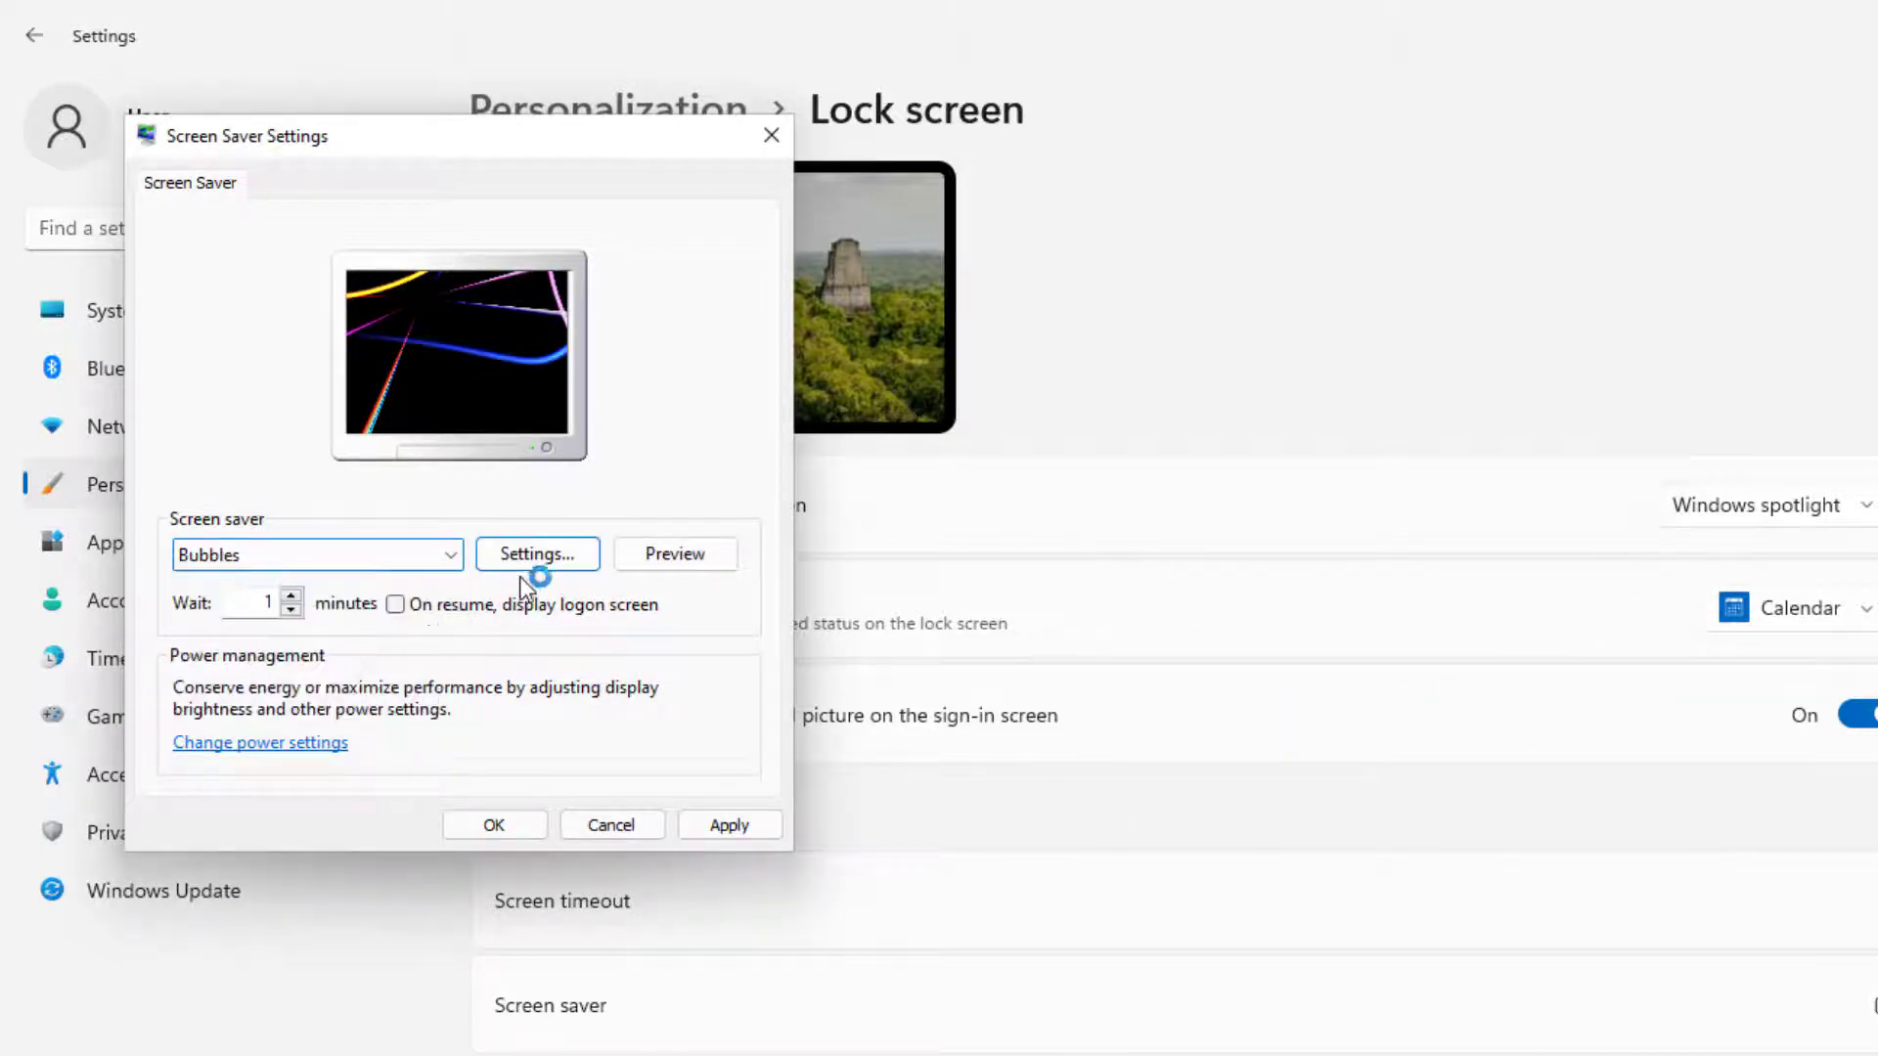
{"action": "left_click", "coordinate": [533, 560]}
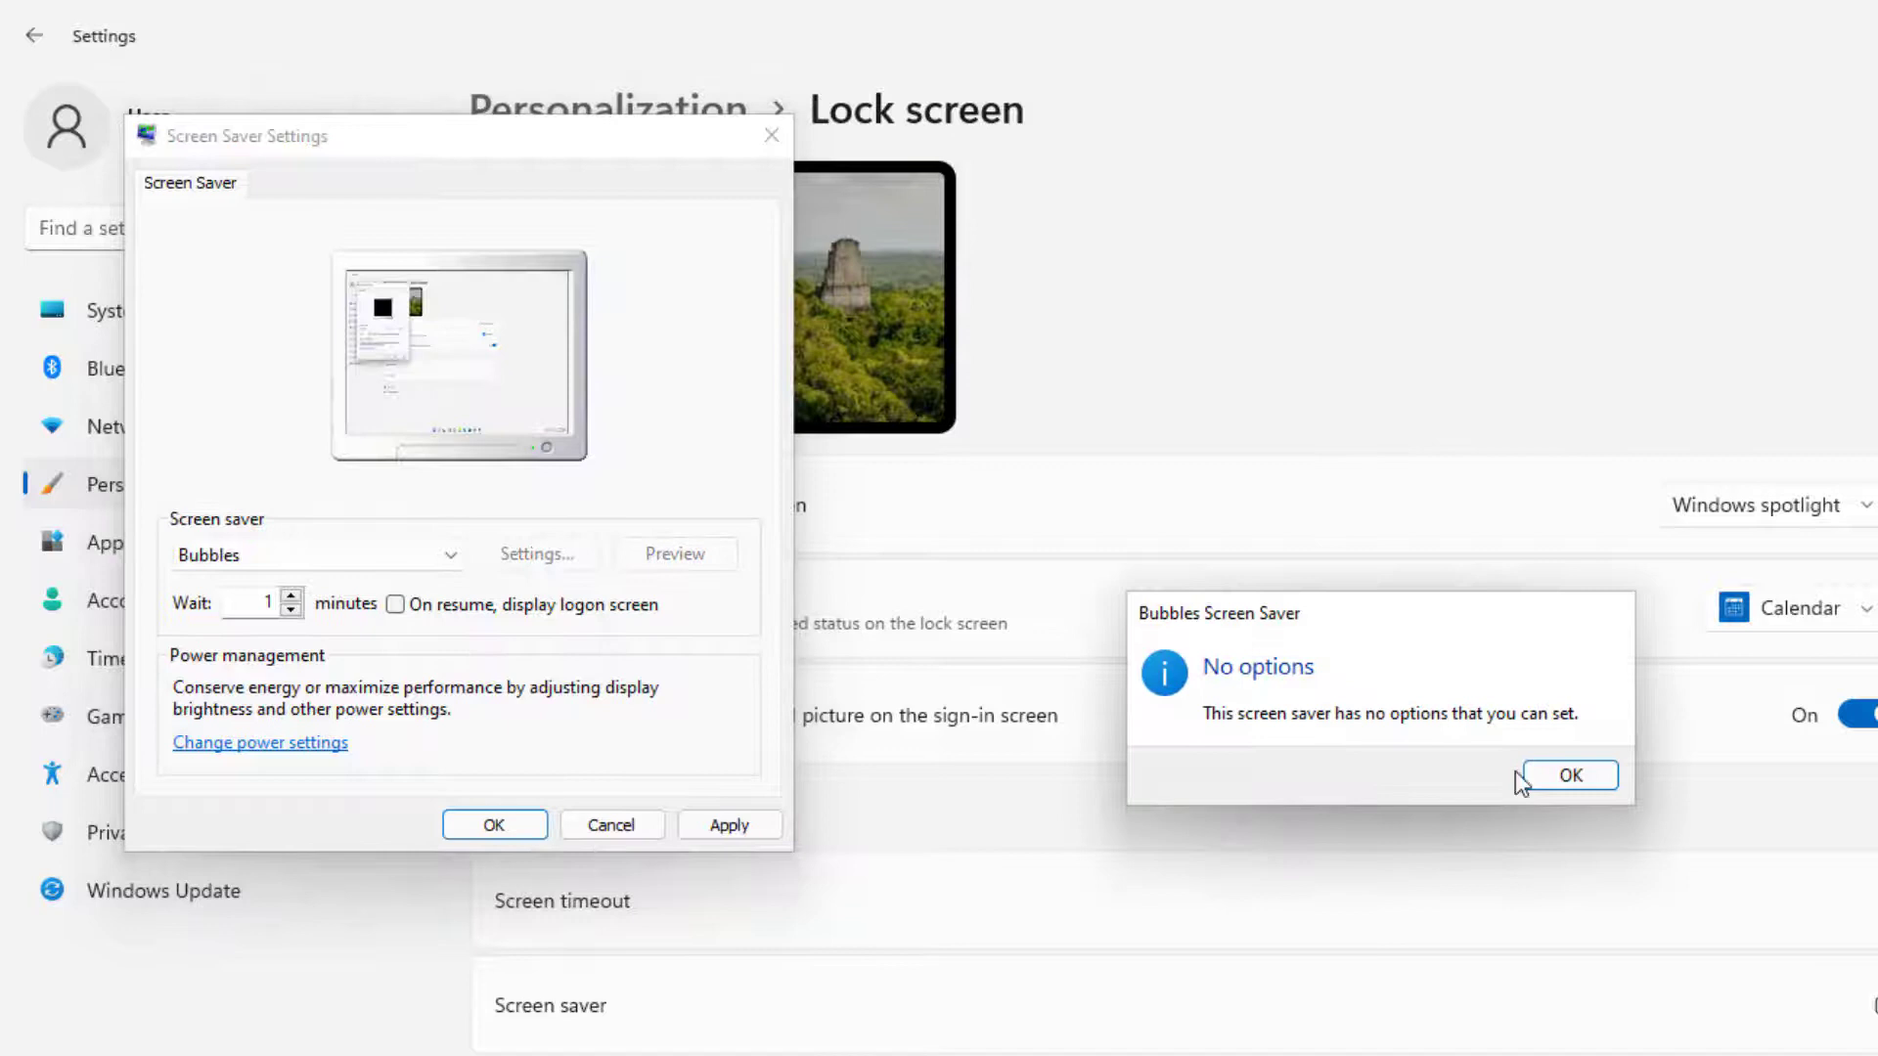
{"action": "left_click", "coordinate": [1557, 782]}
{"action": "left_click", "coordinate": [448, 560]}
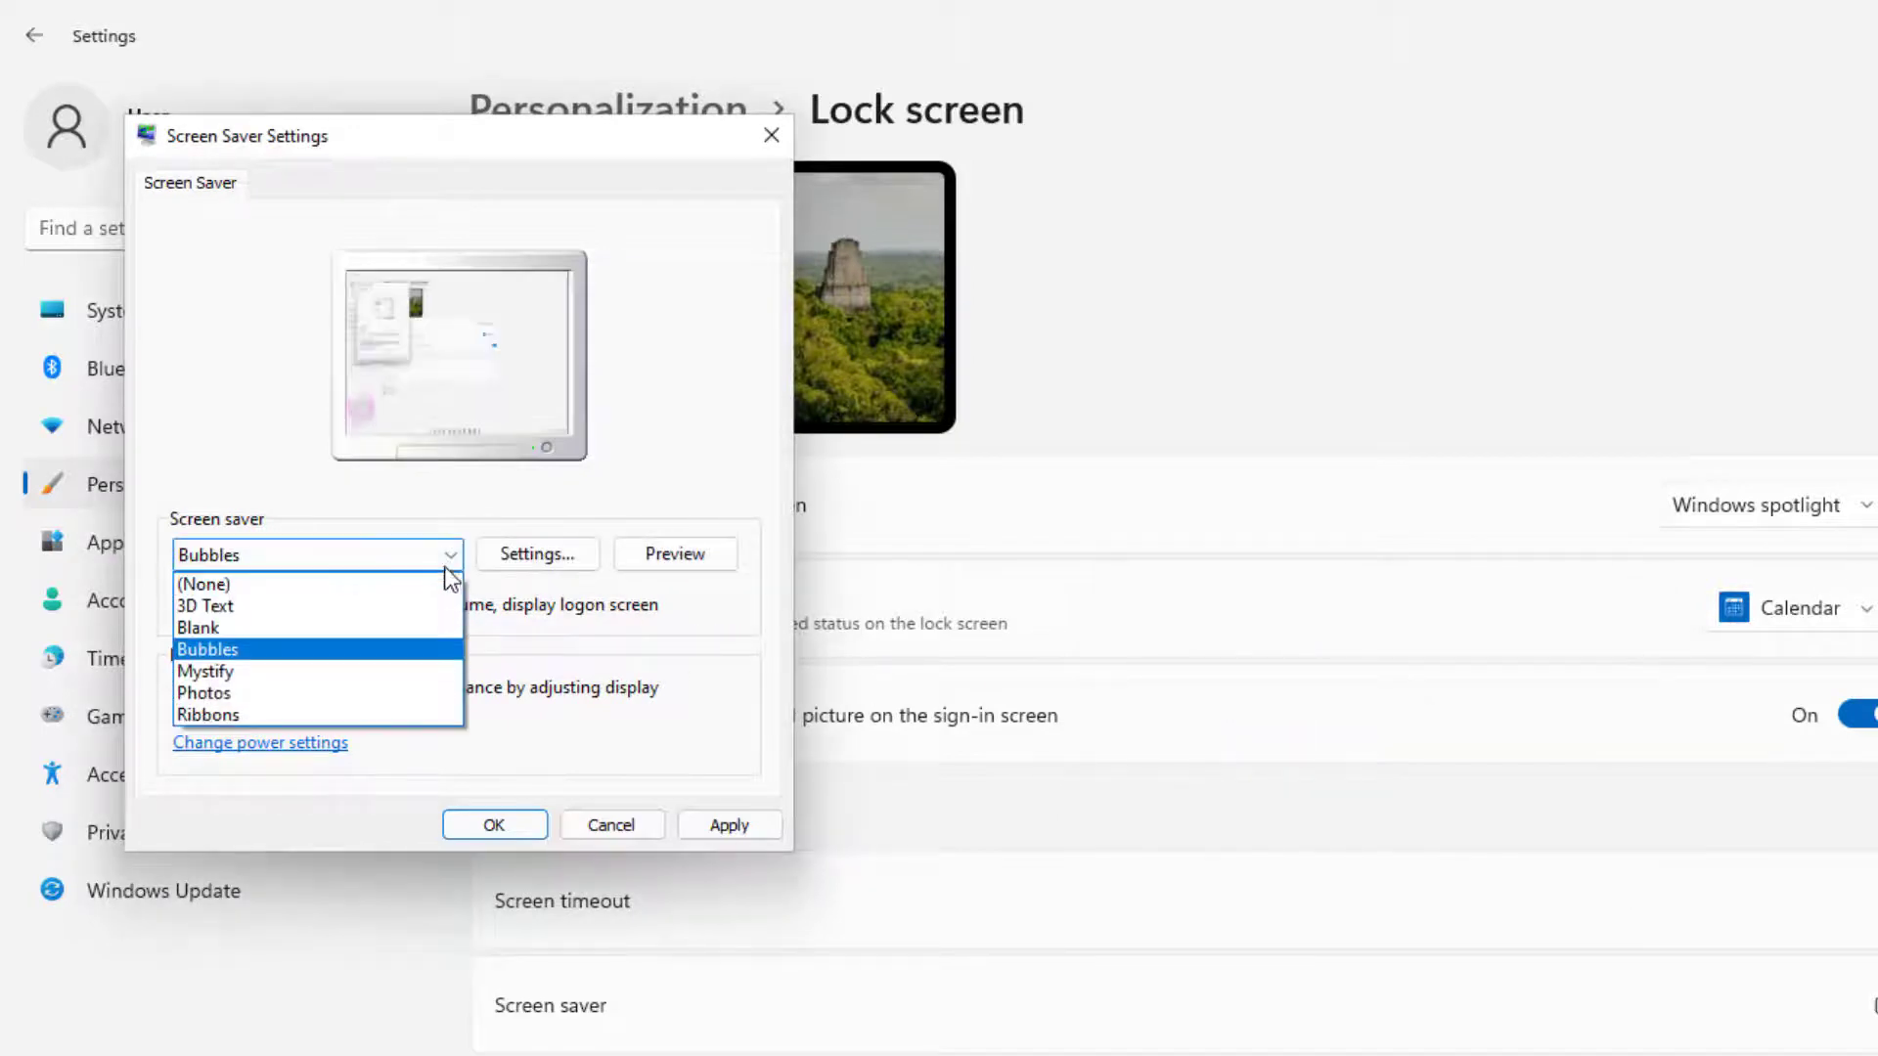
{"action": "left_click", "coordinate": [395, 608]}
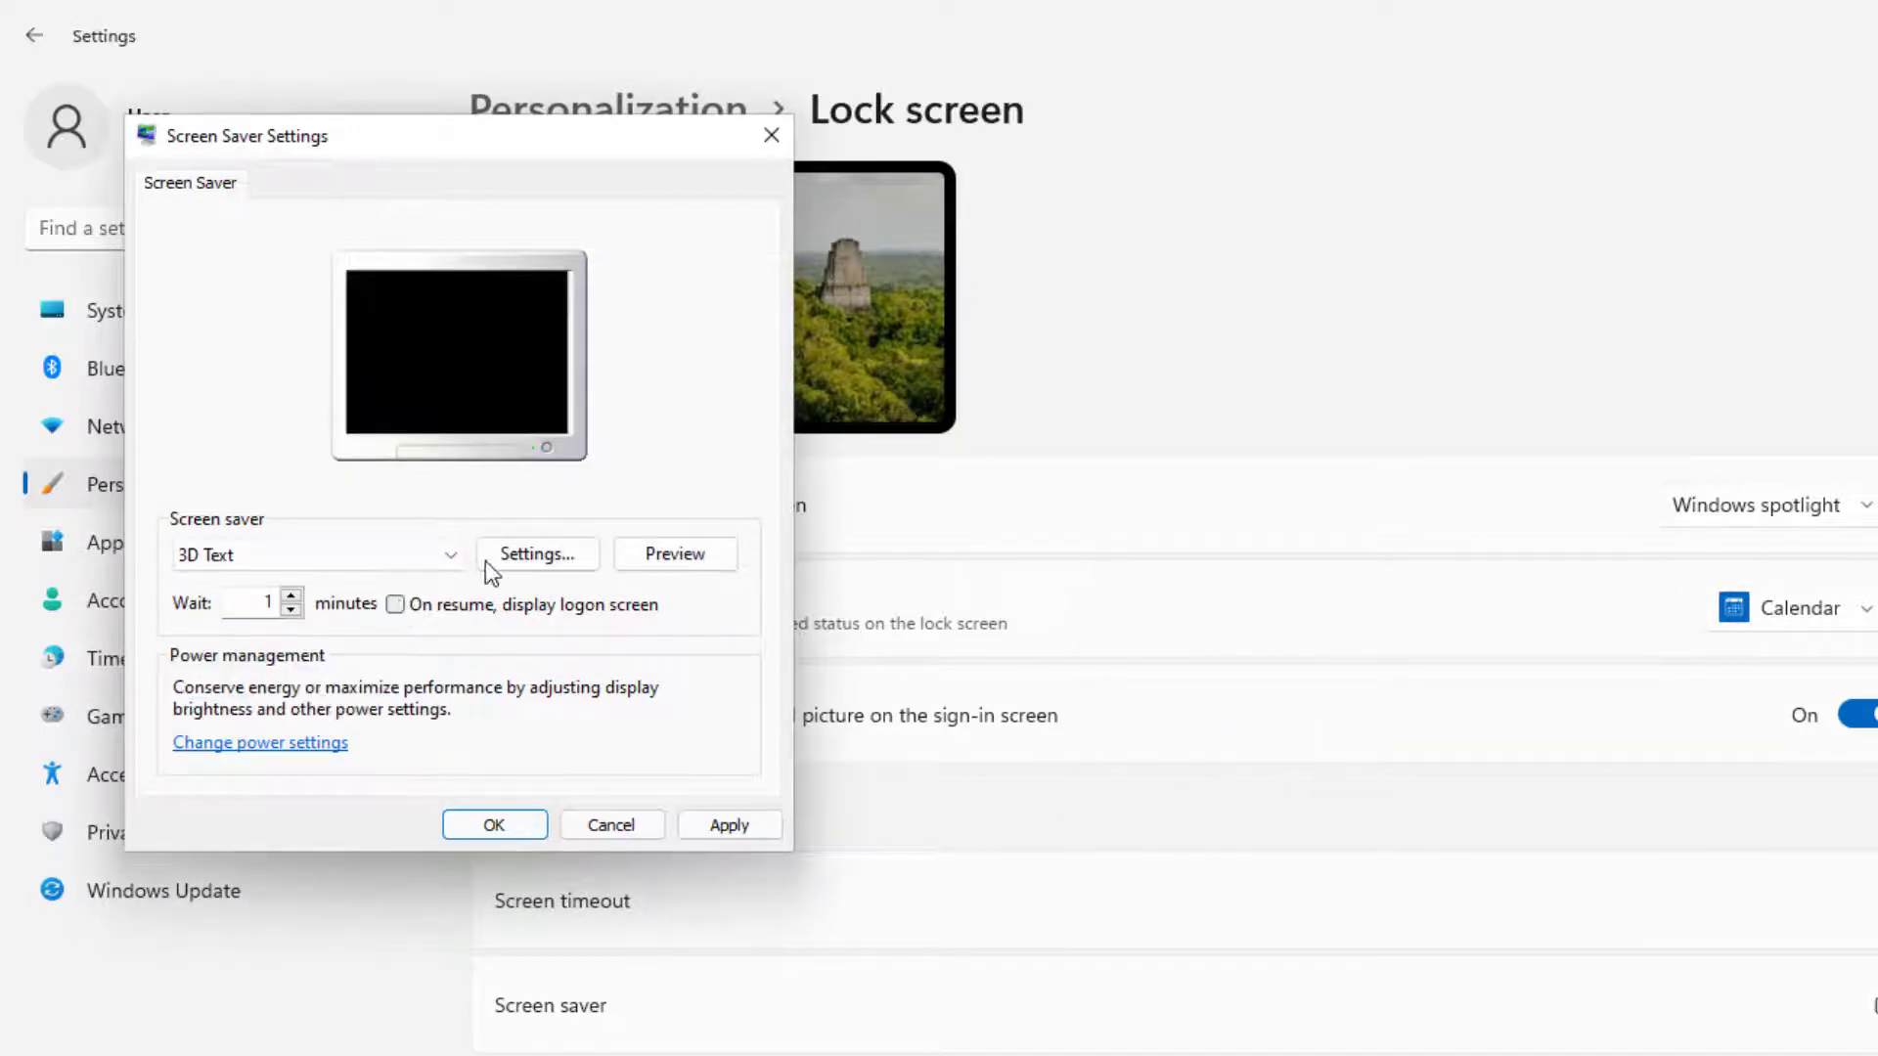
{"action": "left_click", "coordinate": [528, 556]}
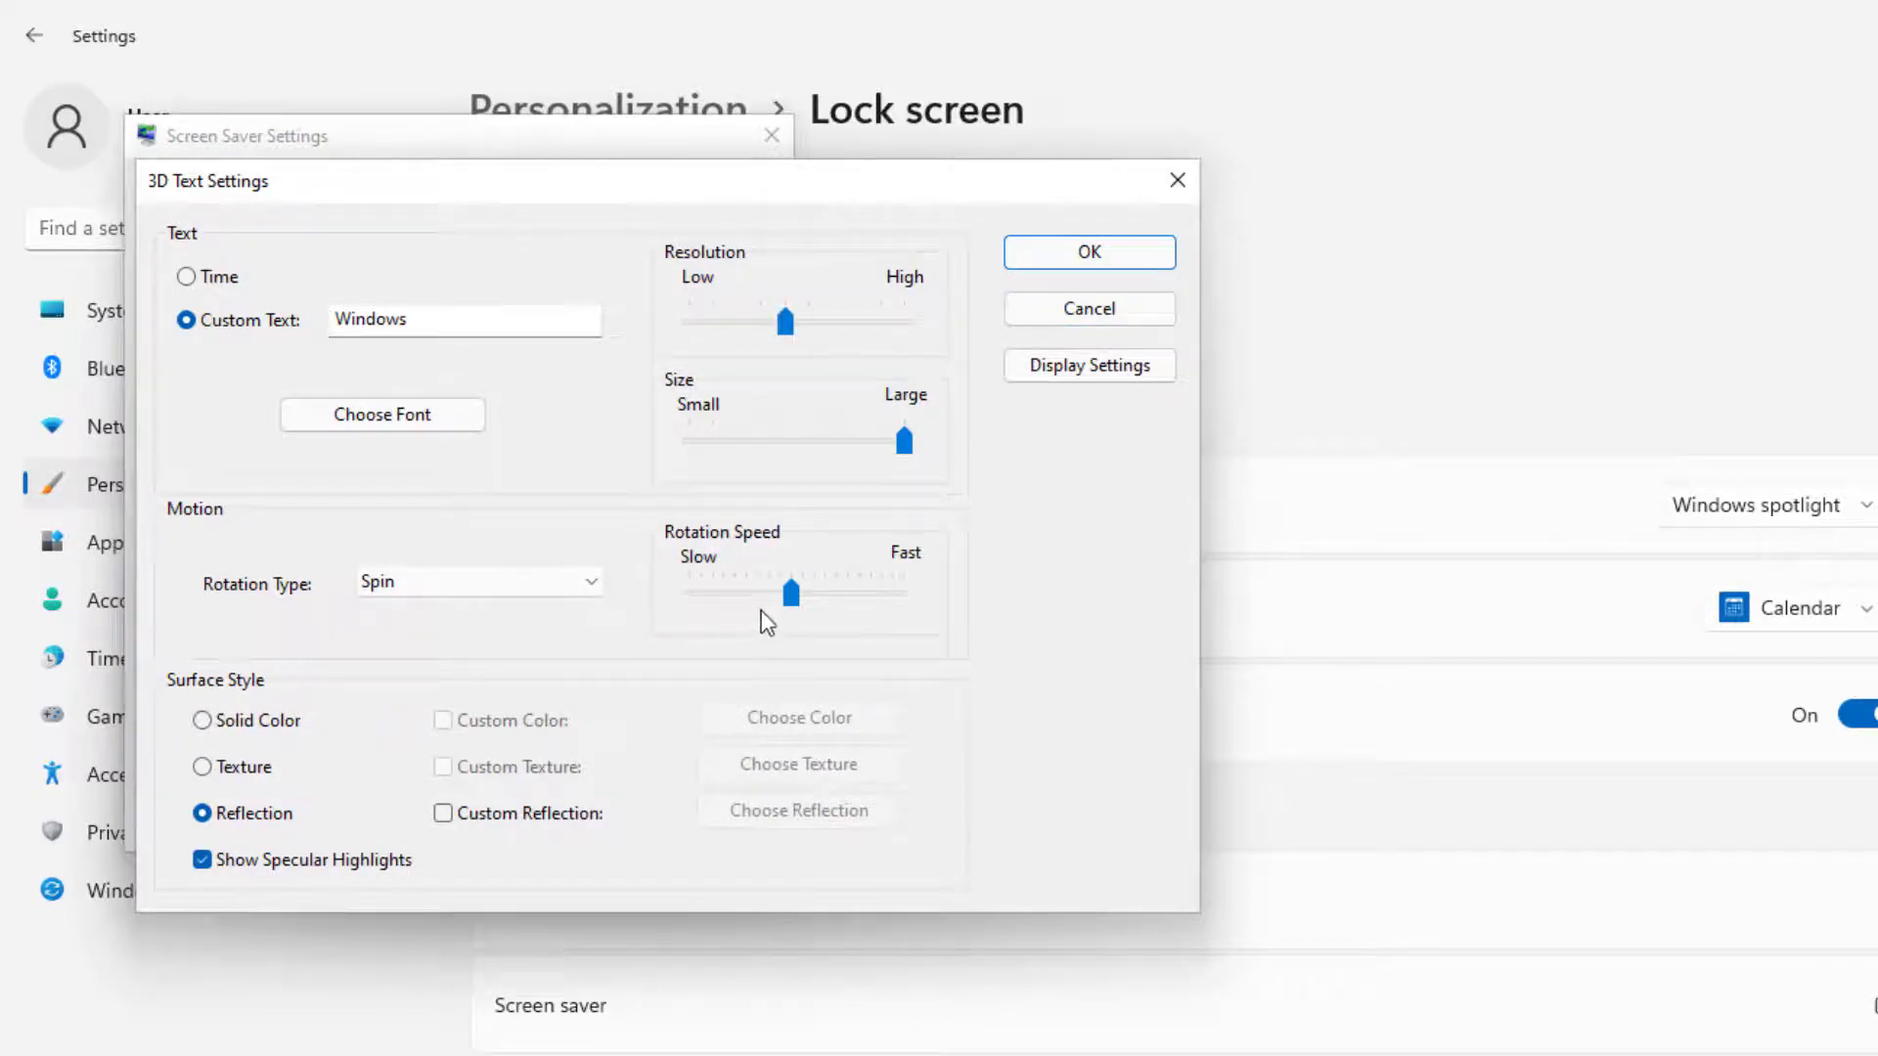
Step: Set 3D Text rotation speed to Fast and resolution to High, and start replacing 'Windows' with 'Hello'
{"action": "left_click_drag", "start_coordinate": [792, 593], "coordinate": [918, 595]}
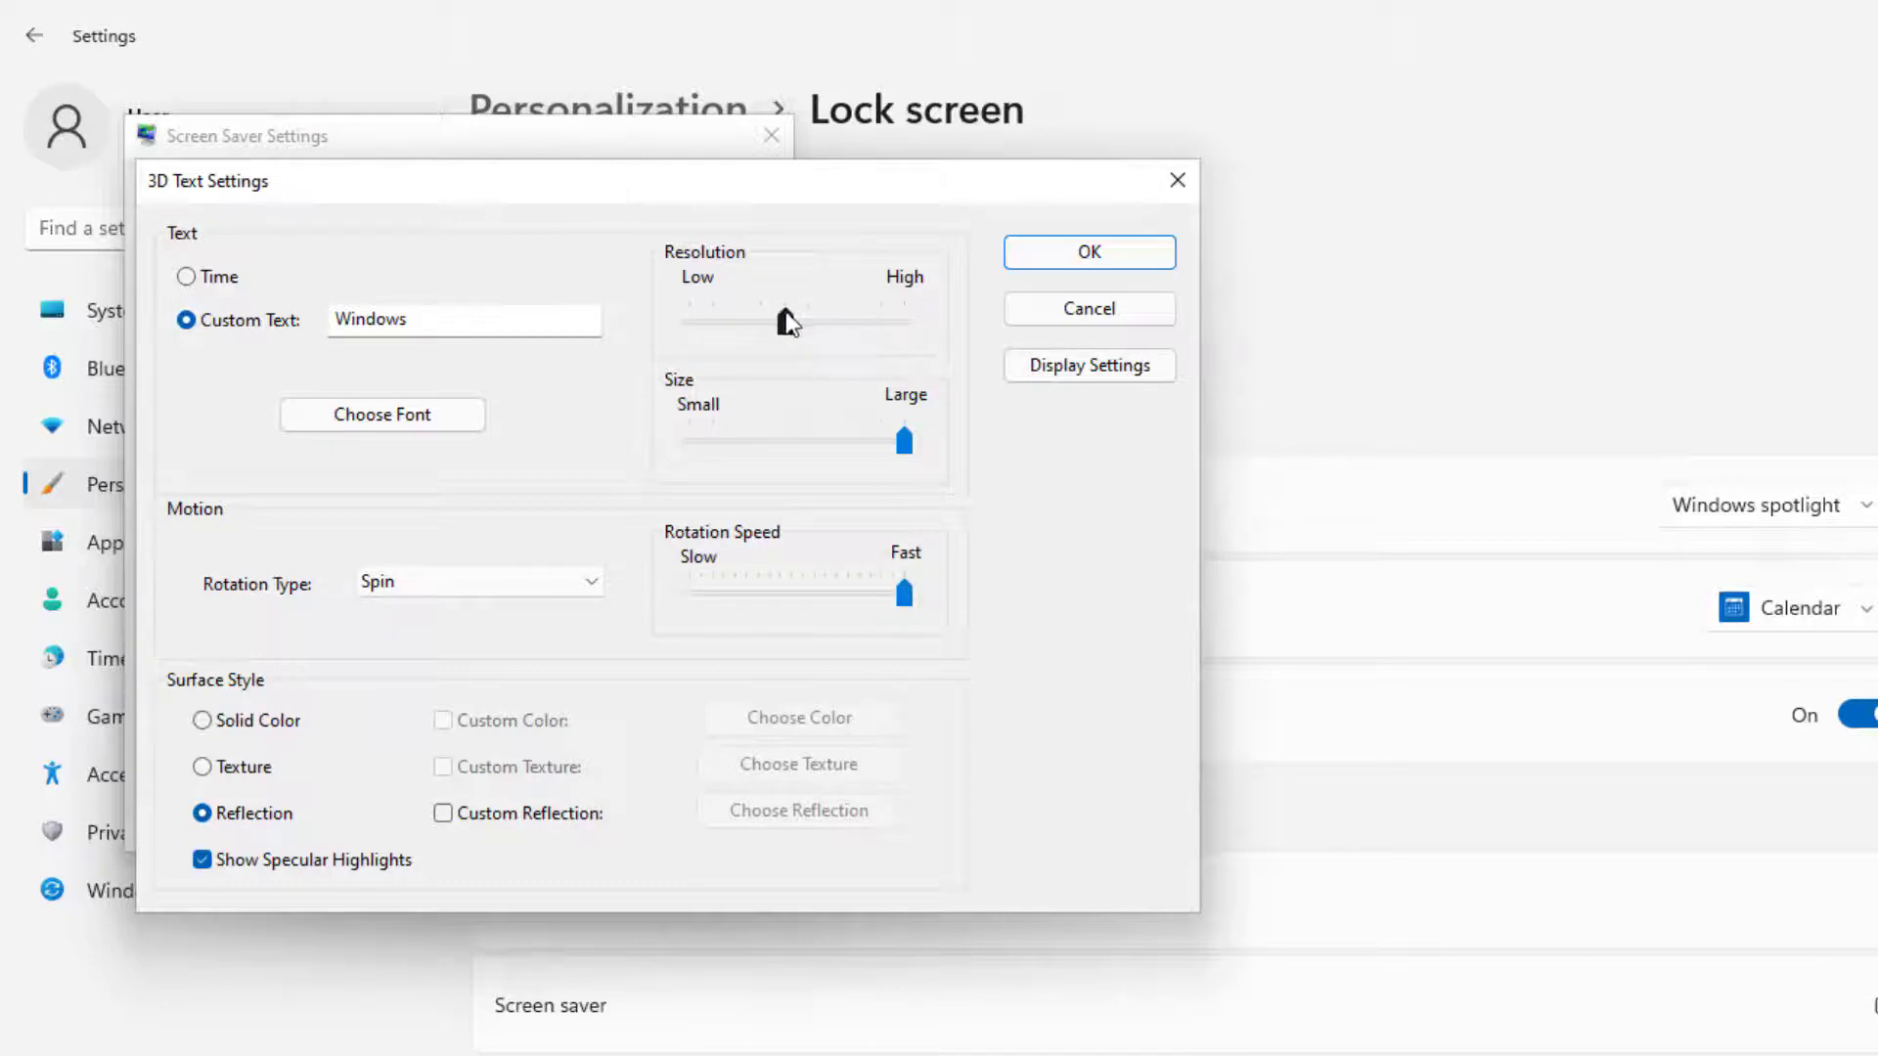
{"action": "left_click_drag", "start_coordinate": [782, 319], "coordinate": [915, 323]}
{"action": "left_click_drag", "start_coordinate": [492, 327], "coordinate": [232, 336]}
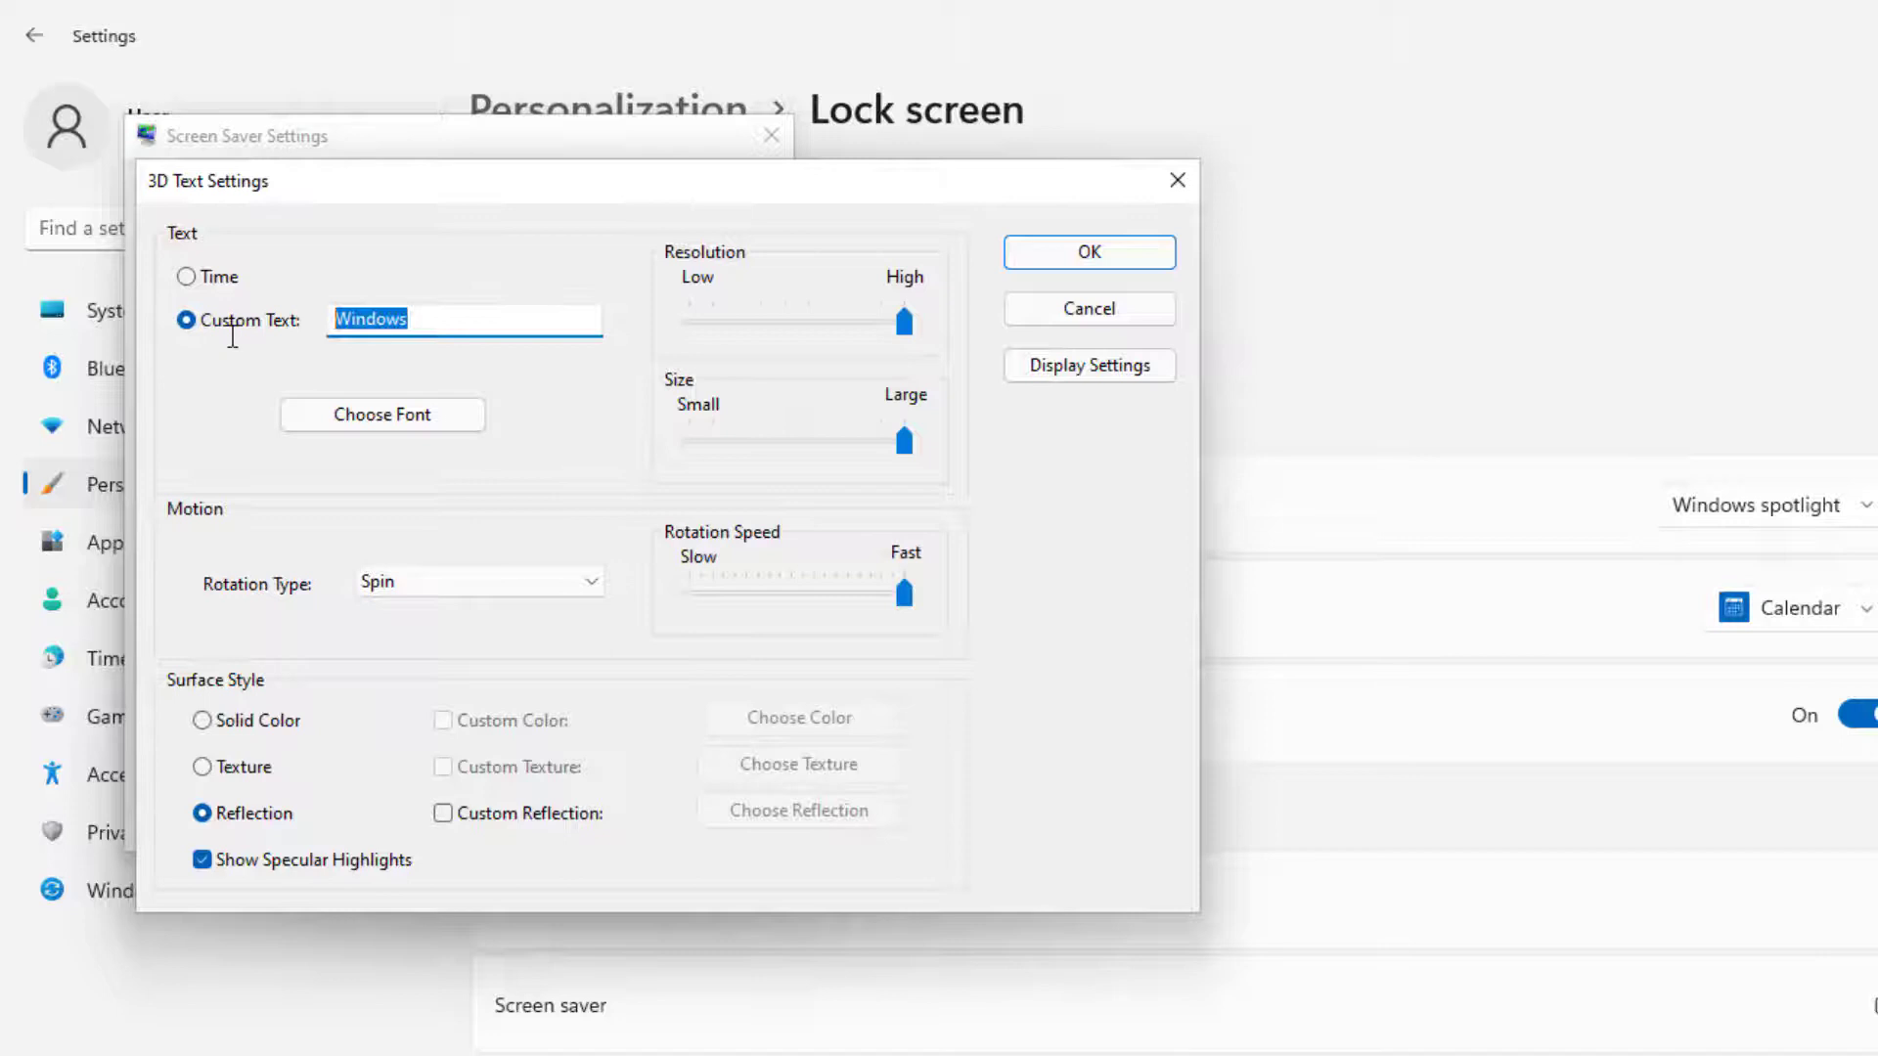
{"action": "type", "text": "Hello World!"}
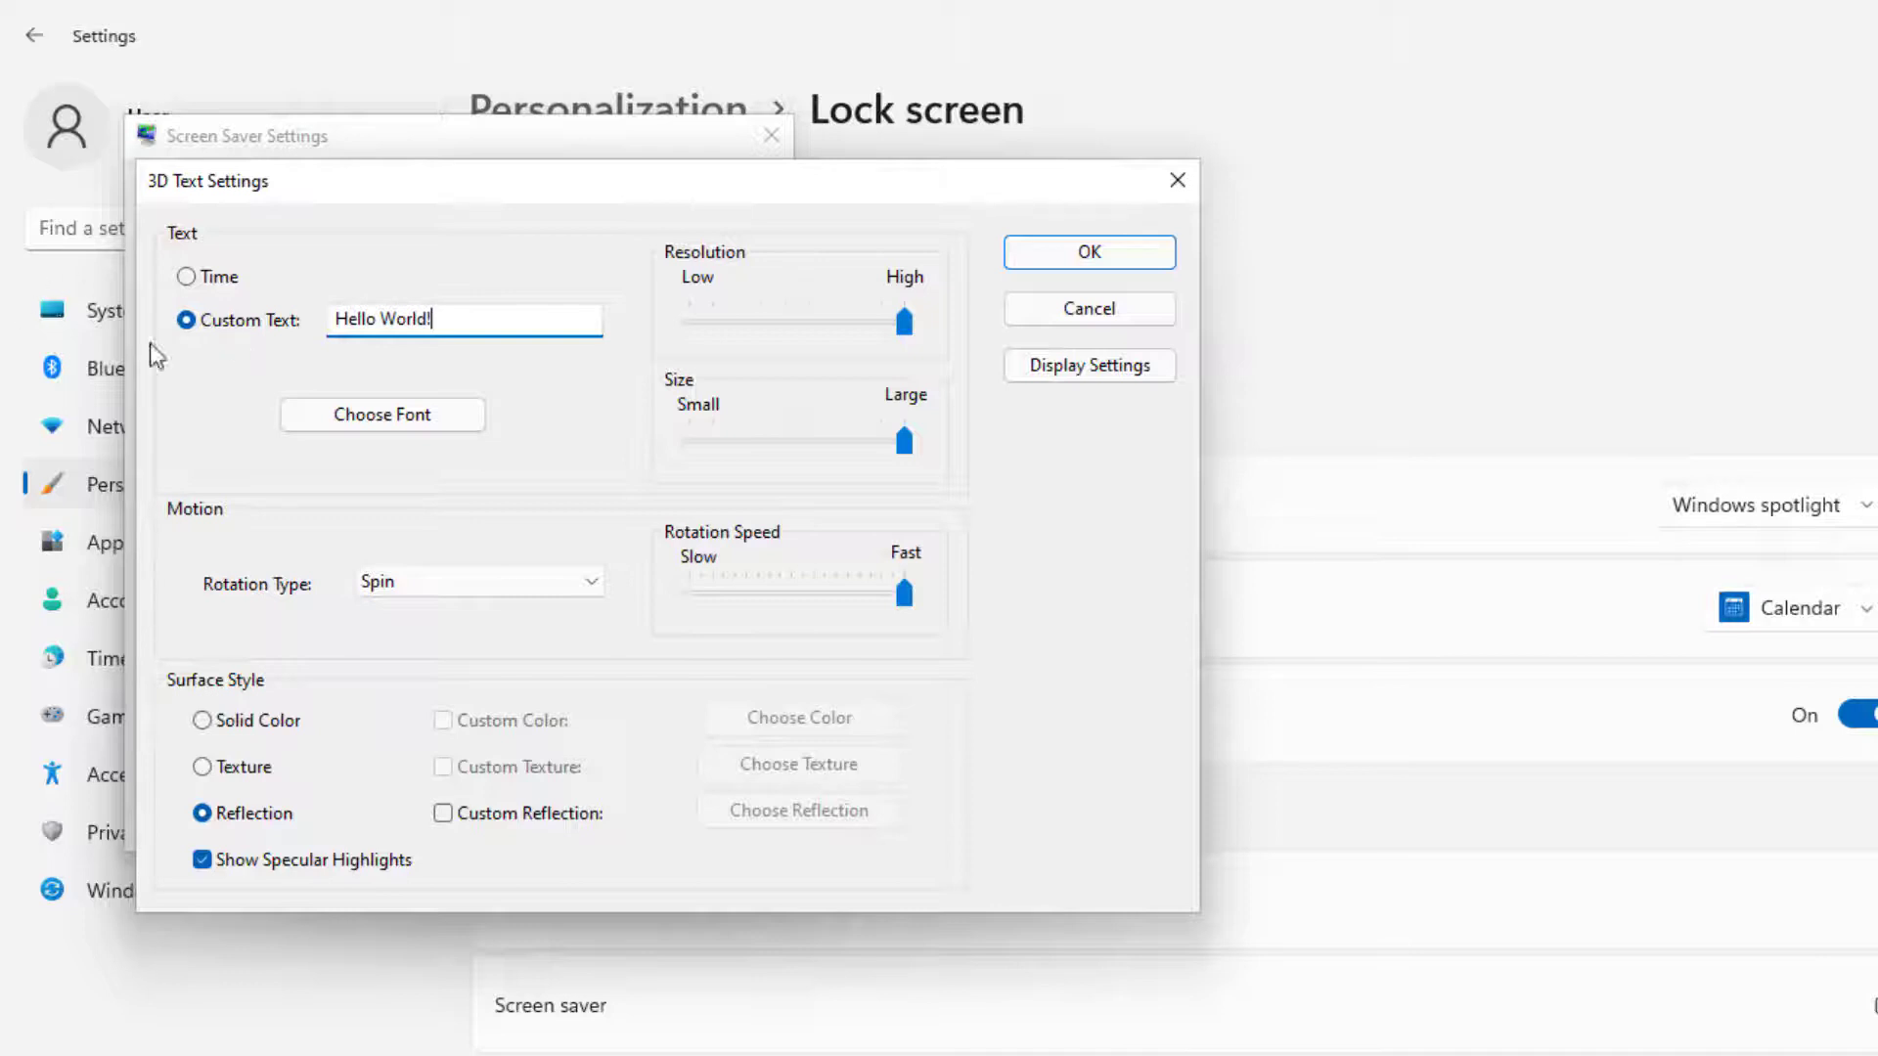
Step: Browse fonts for the 3D text, trying Trebuchet MS, Yu Gothic, Bahnschrift and Calibri
{"action": "left_click", "coordinate": [402, 429]}
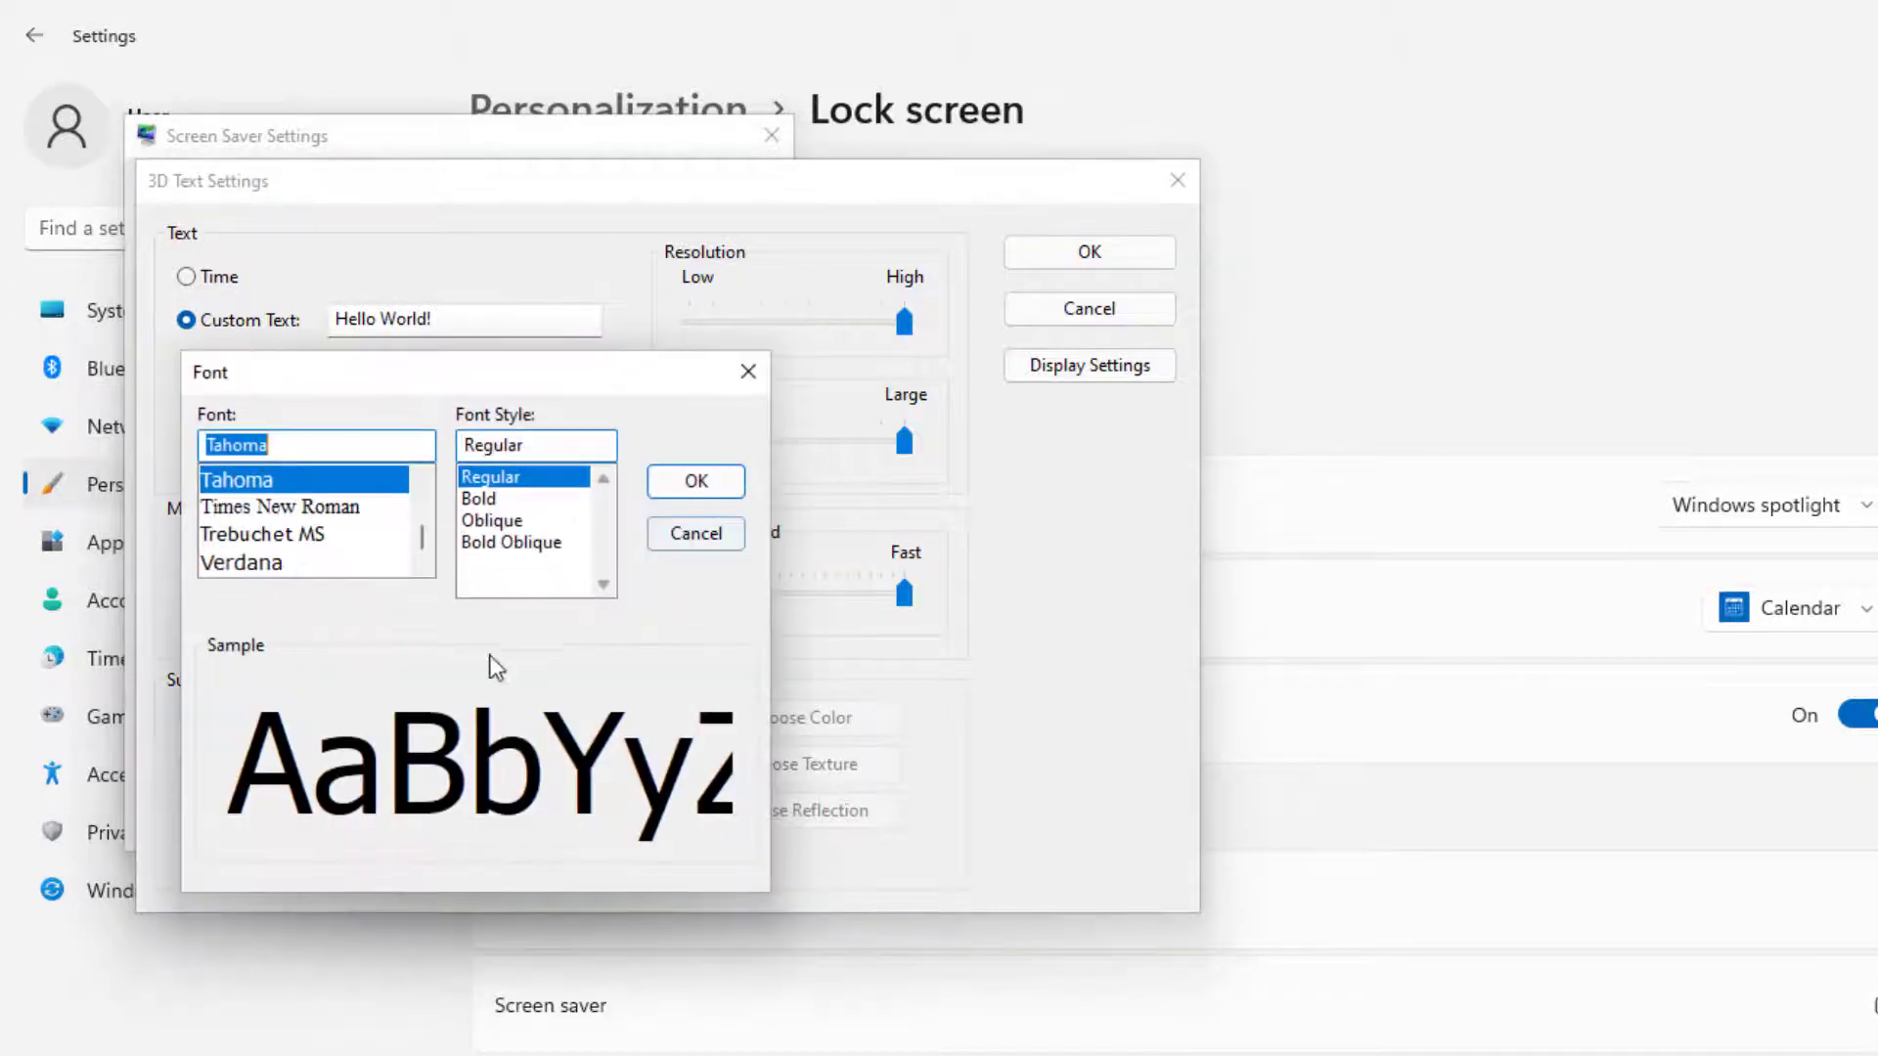
{"action": "left_click", "coordinate": [315, 534]}
{"action": "scroll", "coordinate": [313, 565], "scroll_direction": "down", "scroll_amount": 2}
{"action": "left_click", "coordinate": [283, 536]}
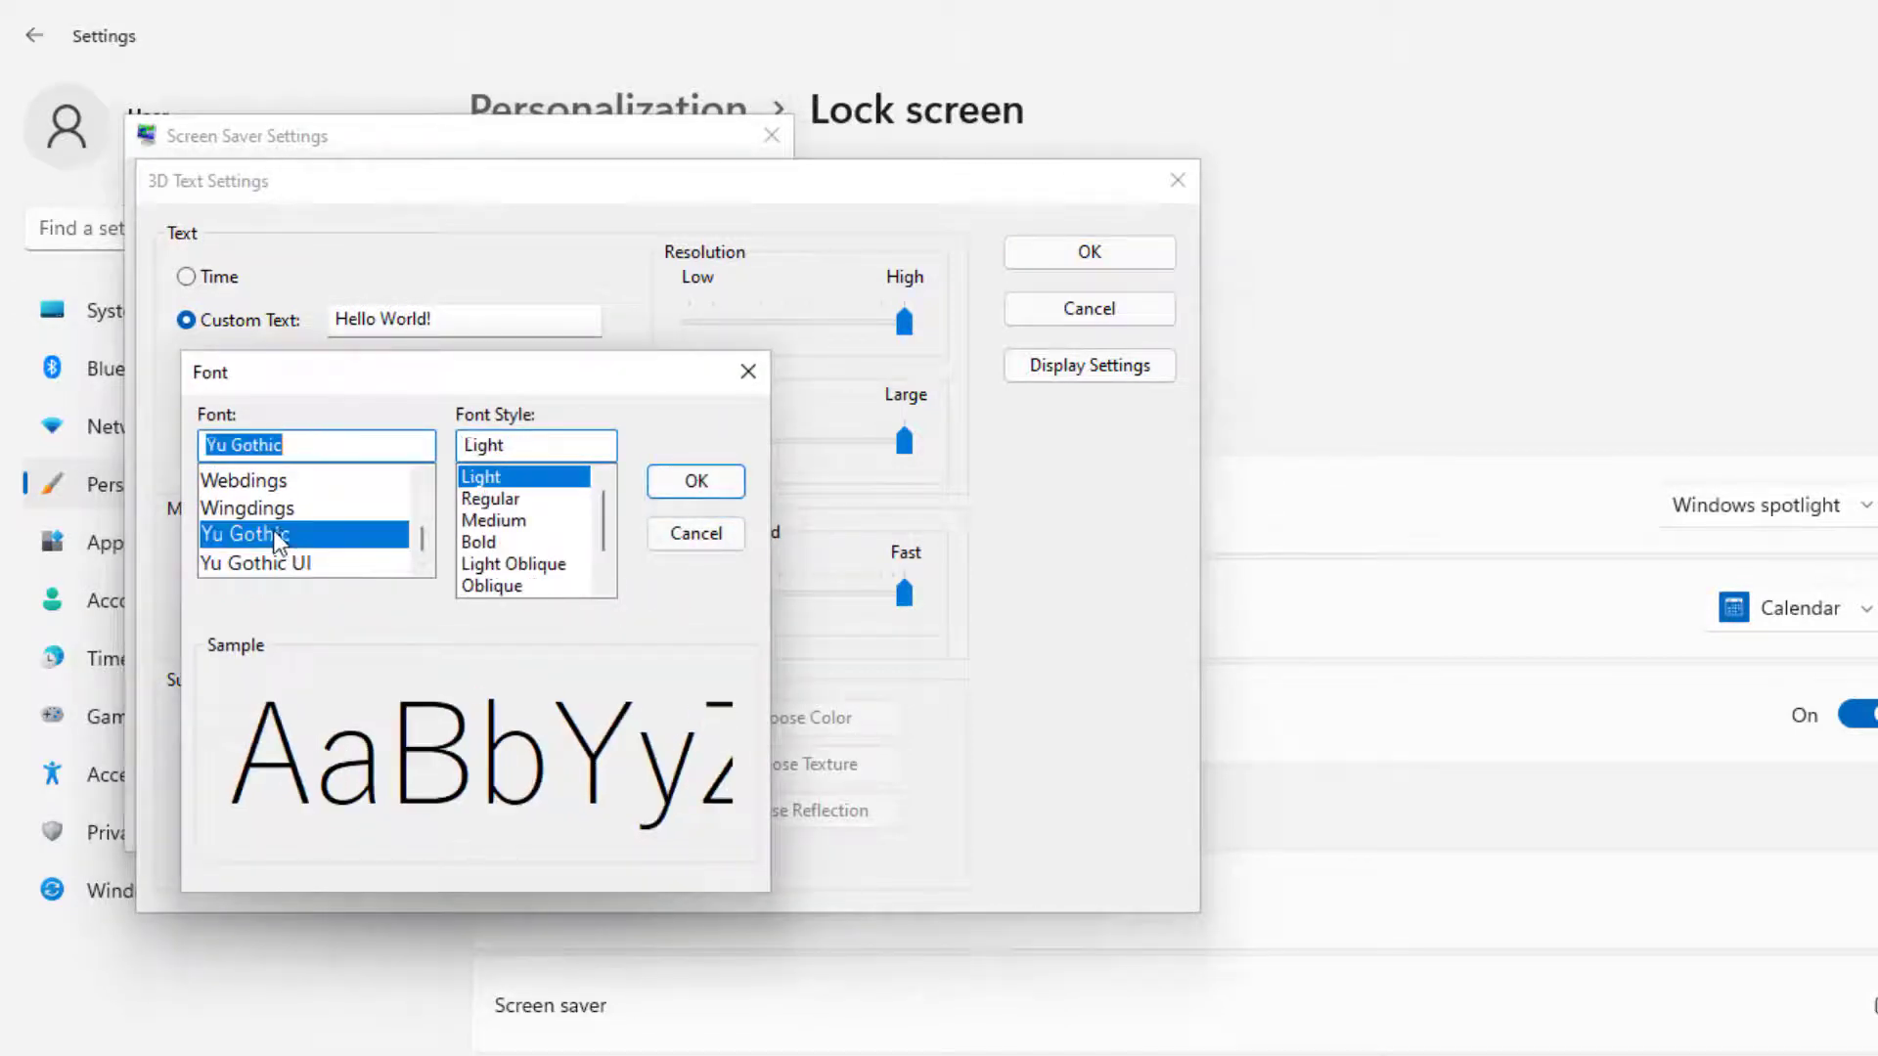
{"action": "left_click_drag", "start_coordinate": [420, 537], "coordinate": [420, 486]}
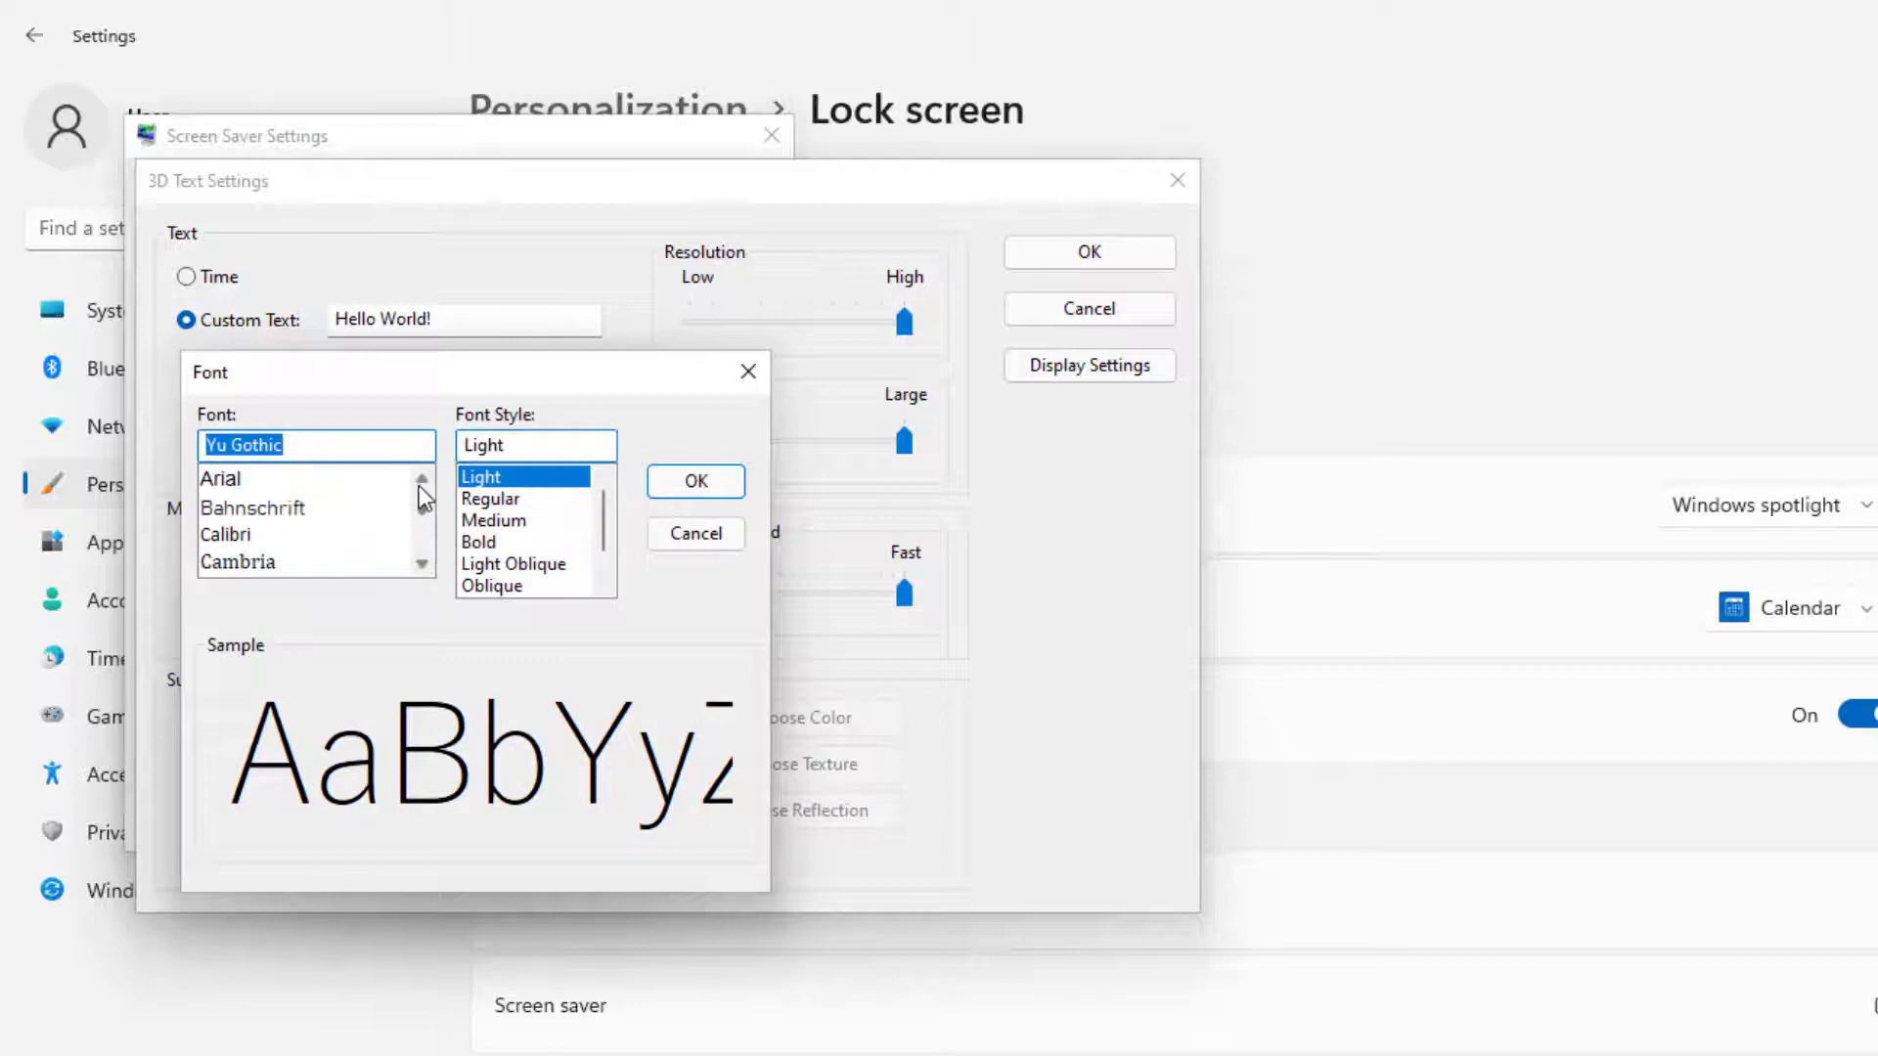
{"action": "left_click", "coordinate": [256, 508]}
{"action": "left_click", "coordinate": [258, 534]}
{"action": "scroll", "coordinate": [279, 563], "scroll_direction": "down", "scroll_amount": 4}
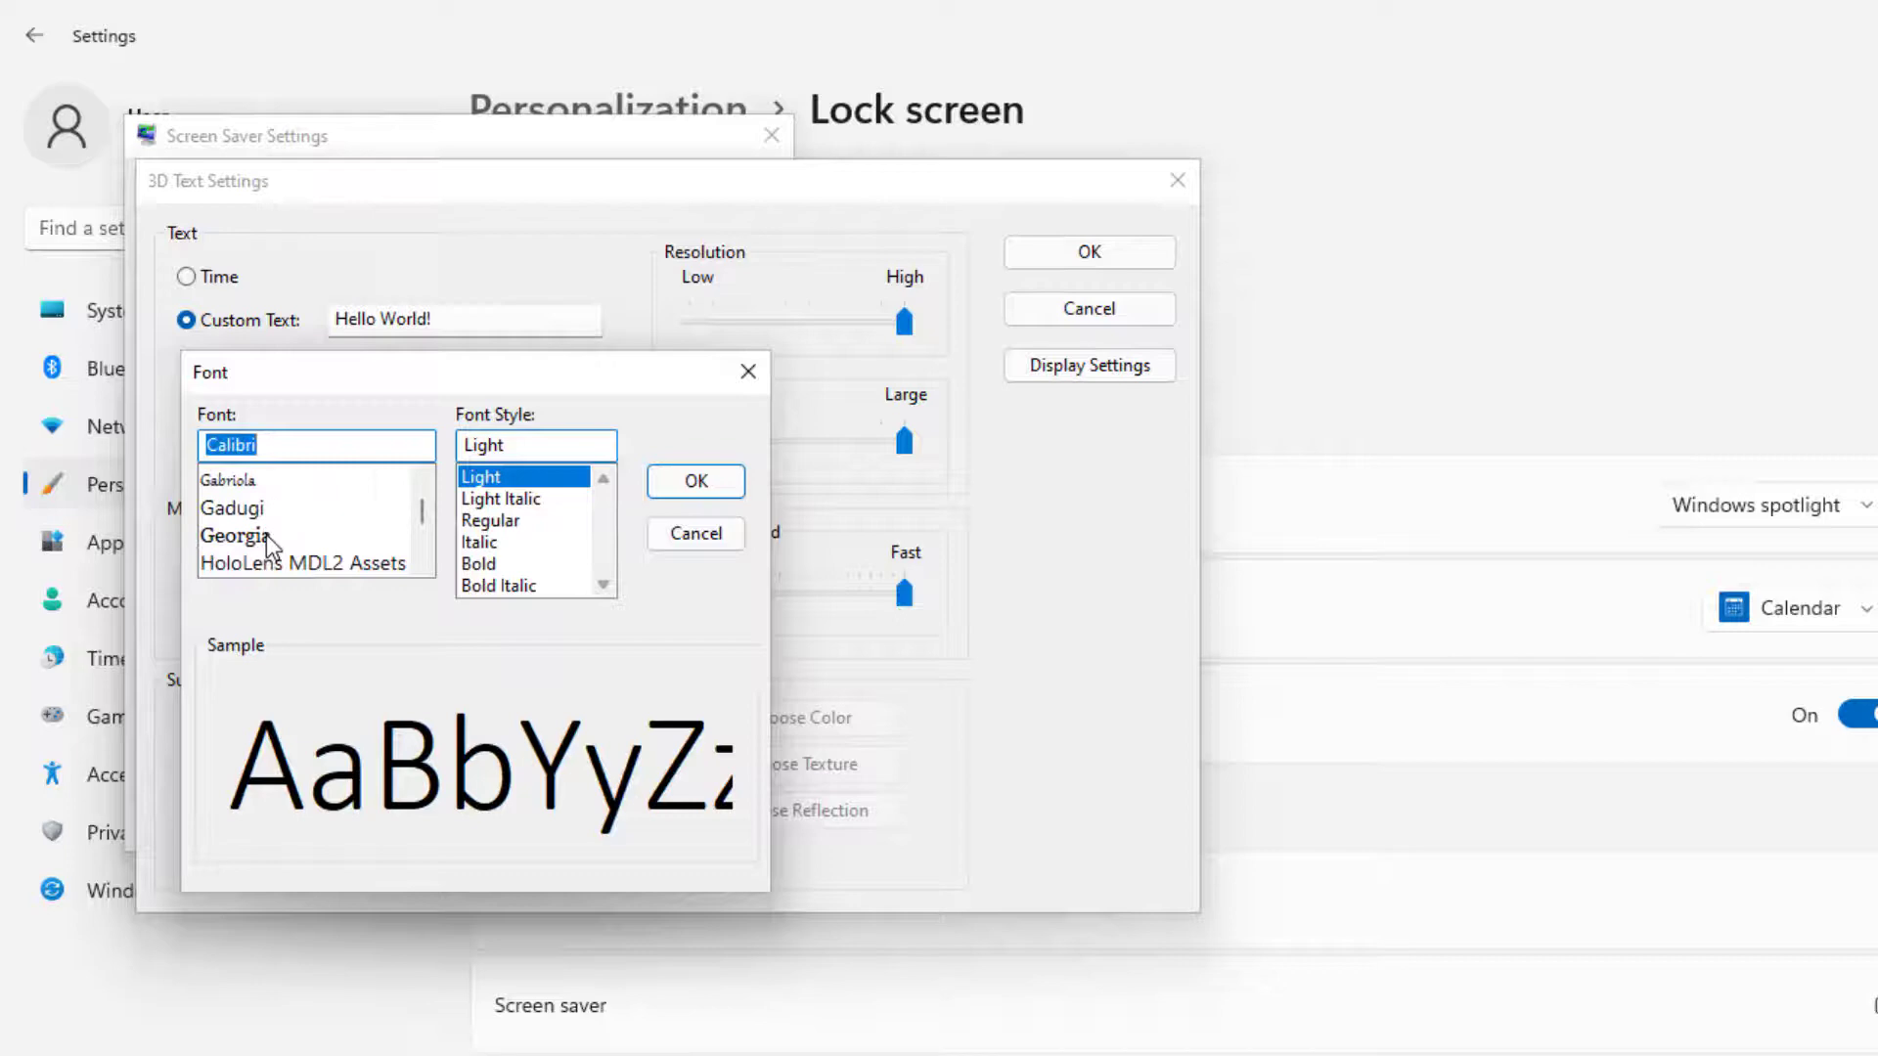
Step: Choose the Impact font in Regular style and save the 3D Text options
{"action": "type", "text": "im"}
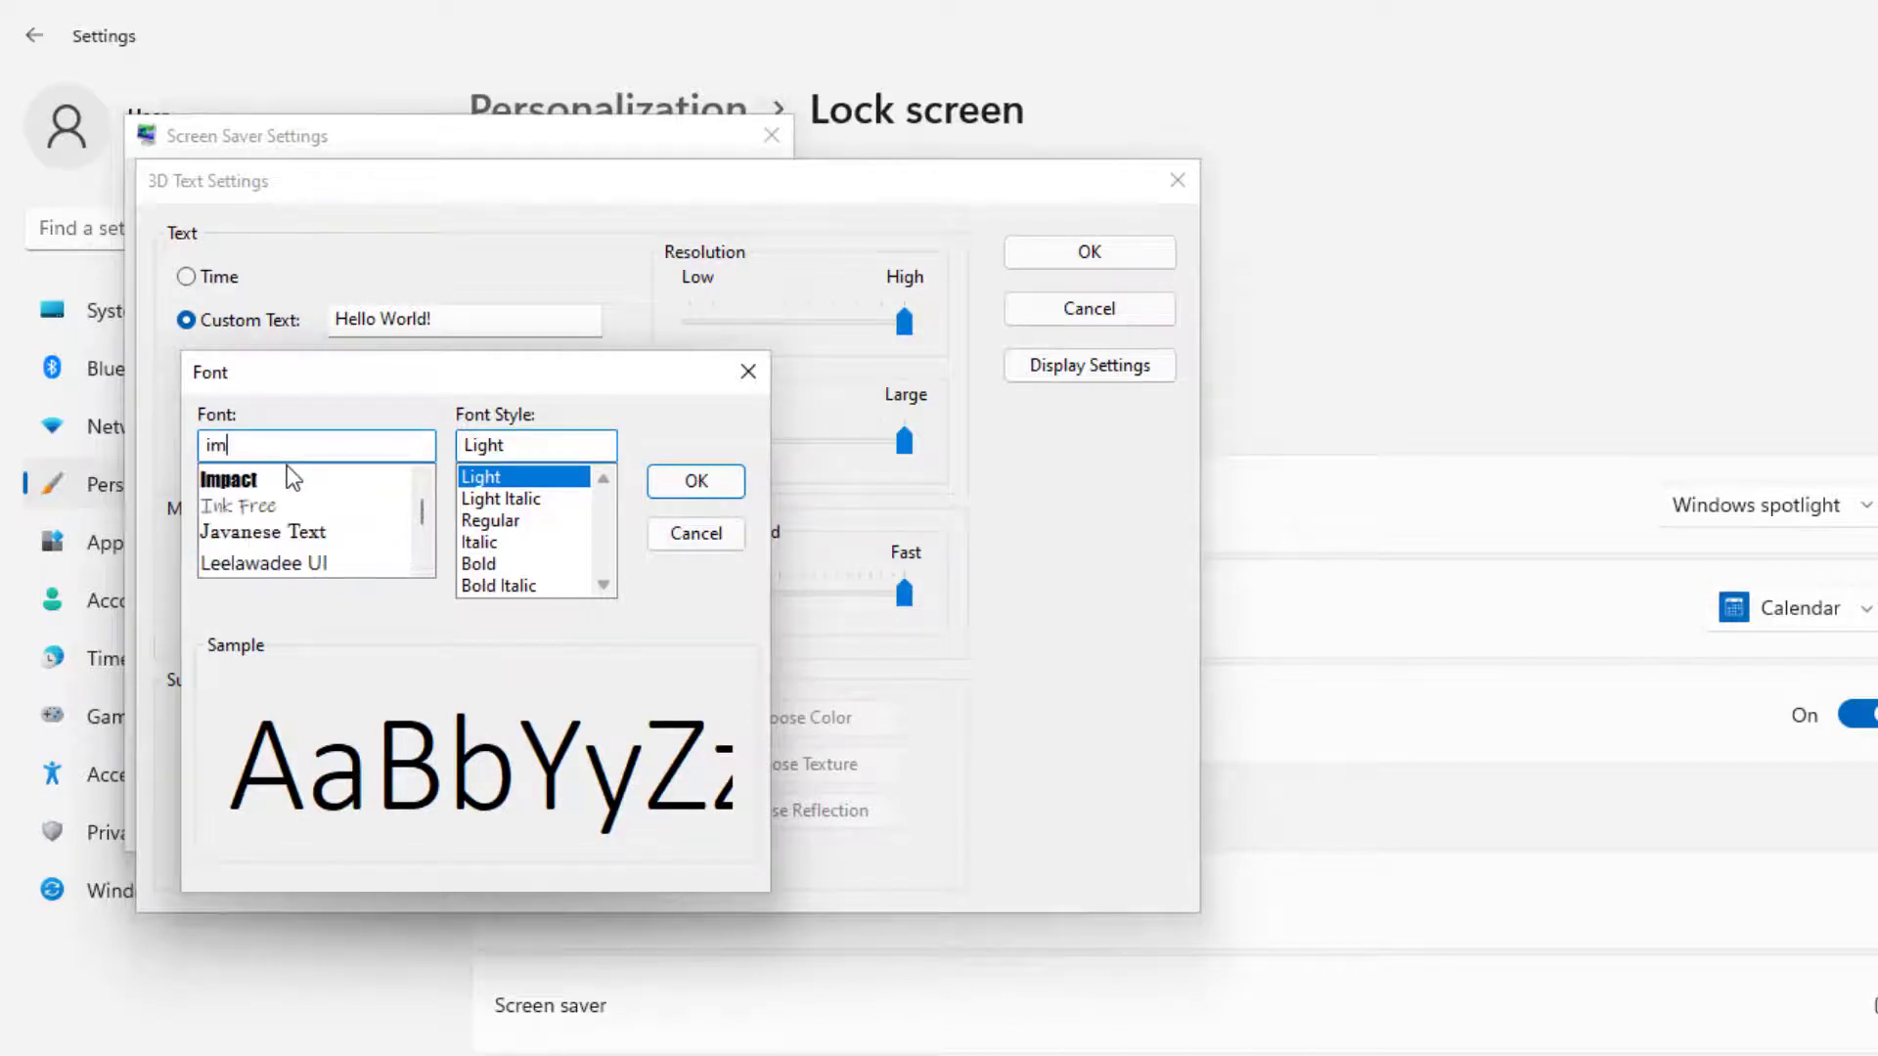
{"action": "left_click", "coordinate": [246, 480]}
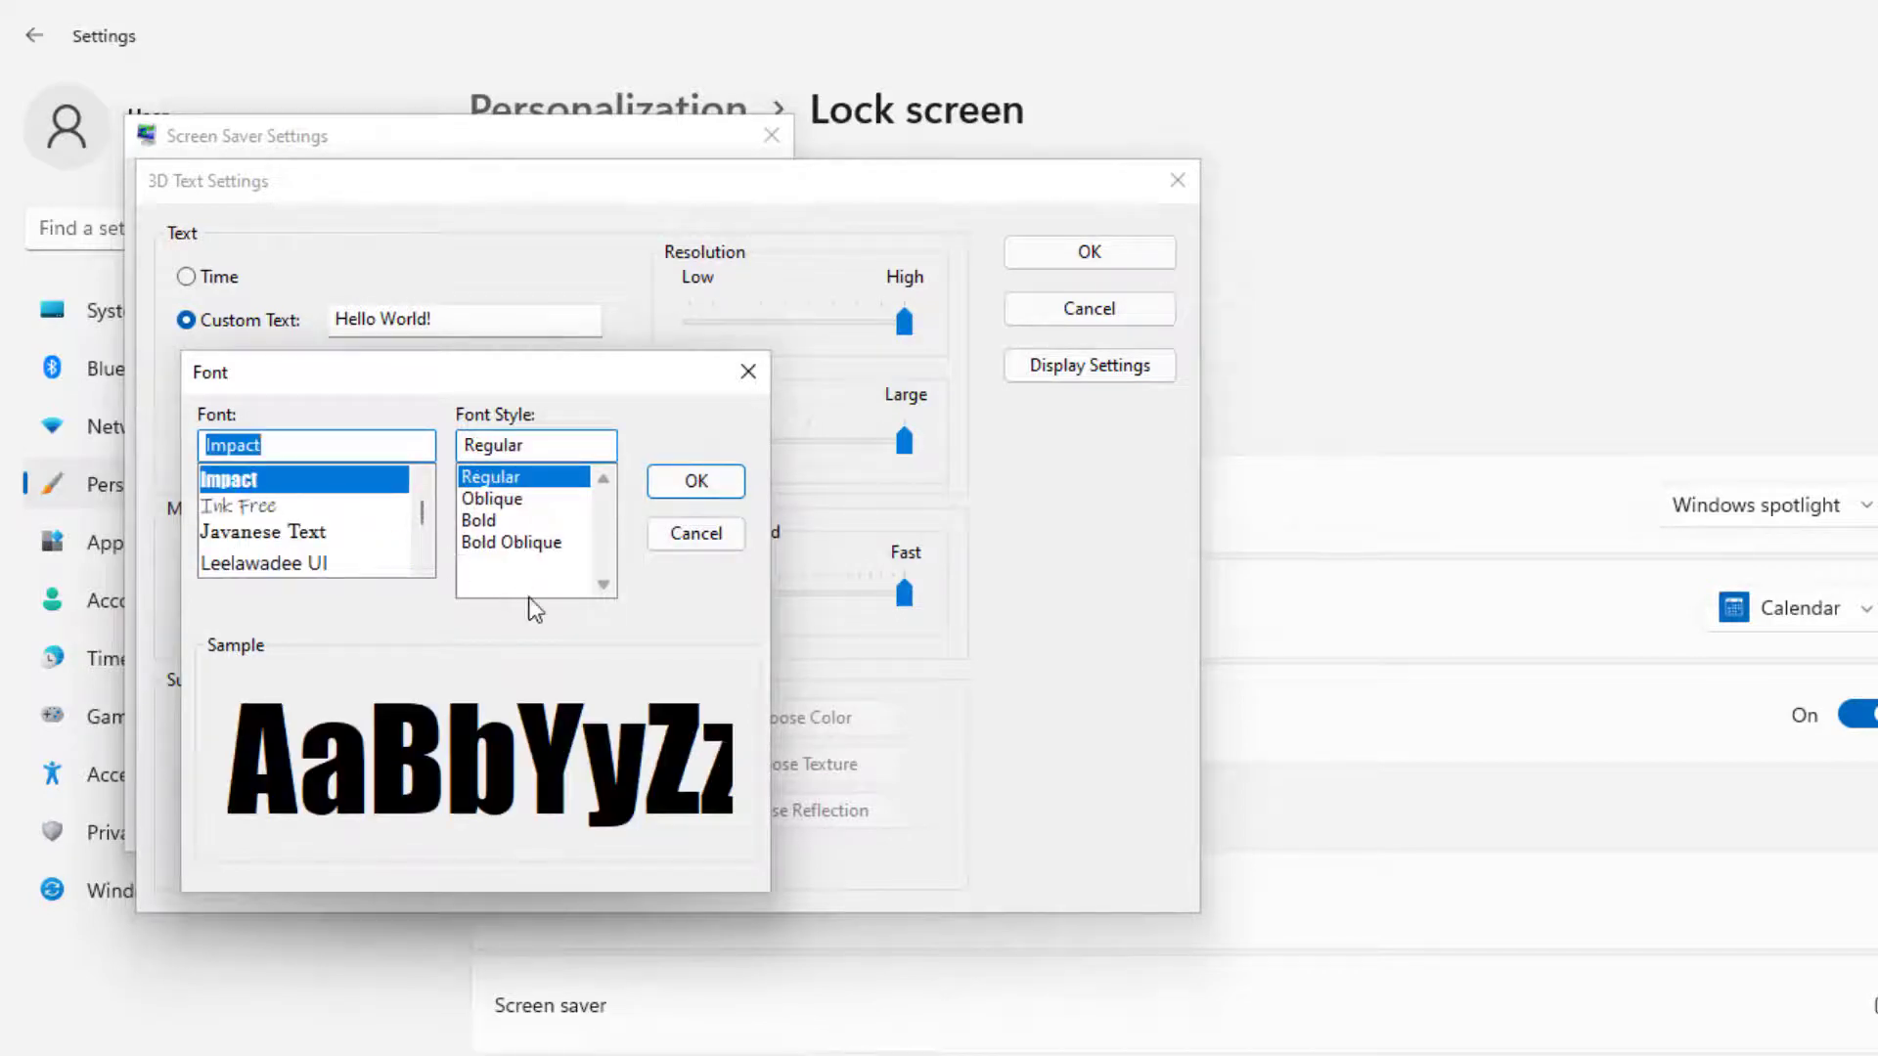
{"action": "left_click", "coordinate": [536, 501]}
{"action": "left_click", "coordinate": [529, 521]}
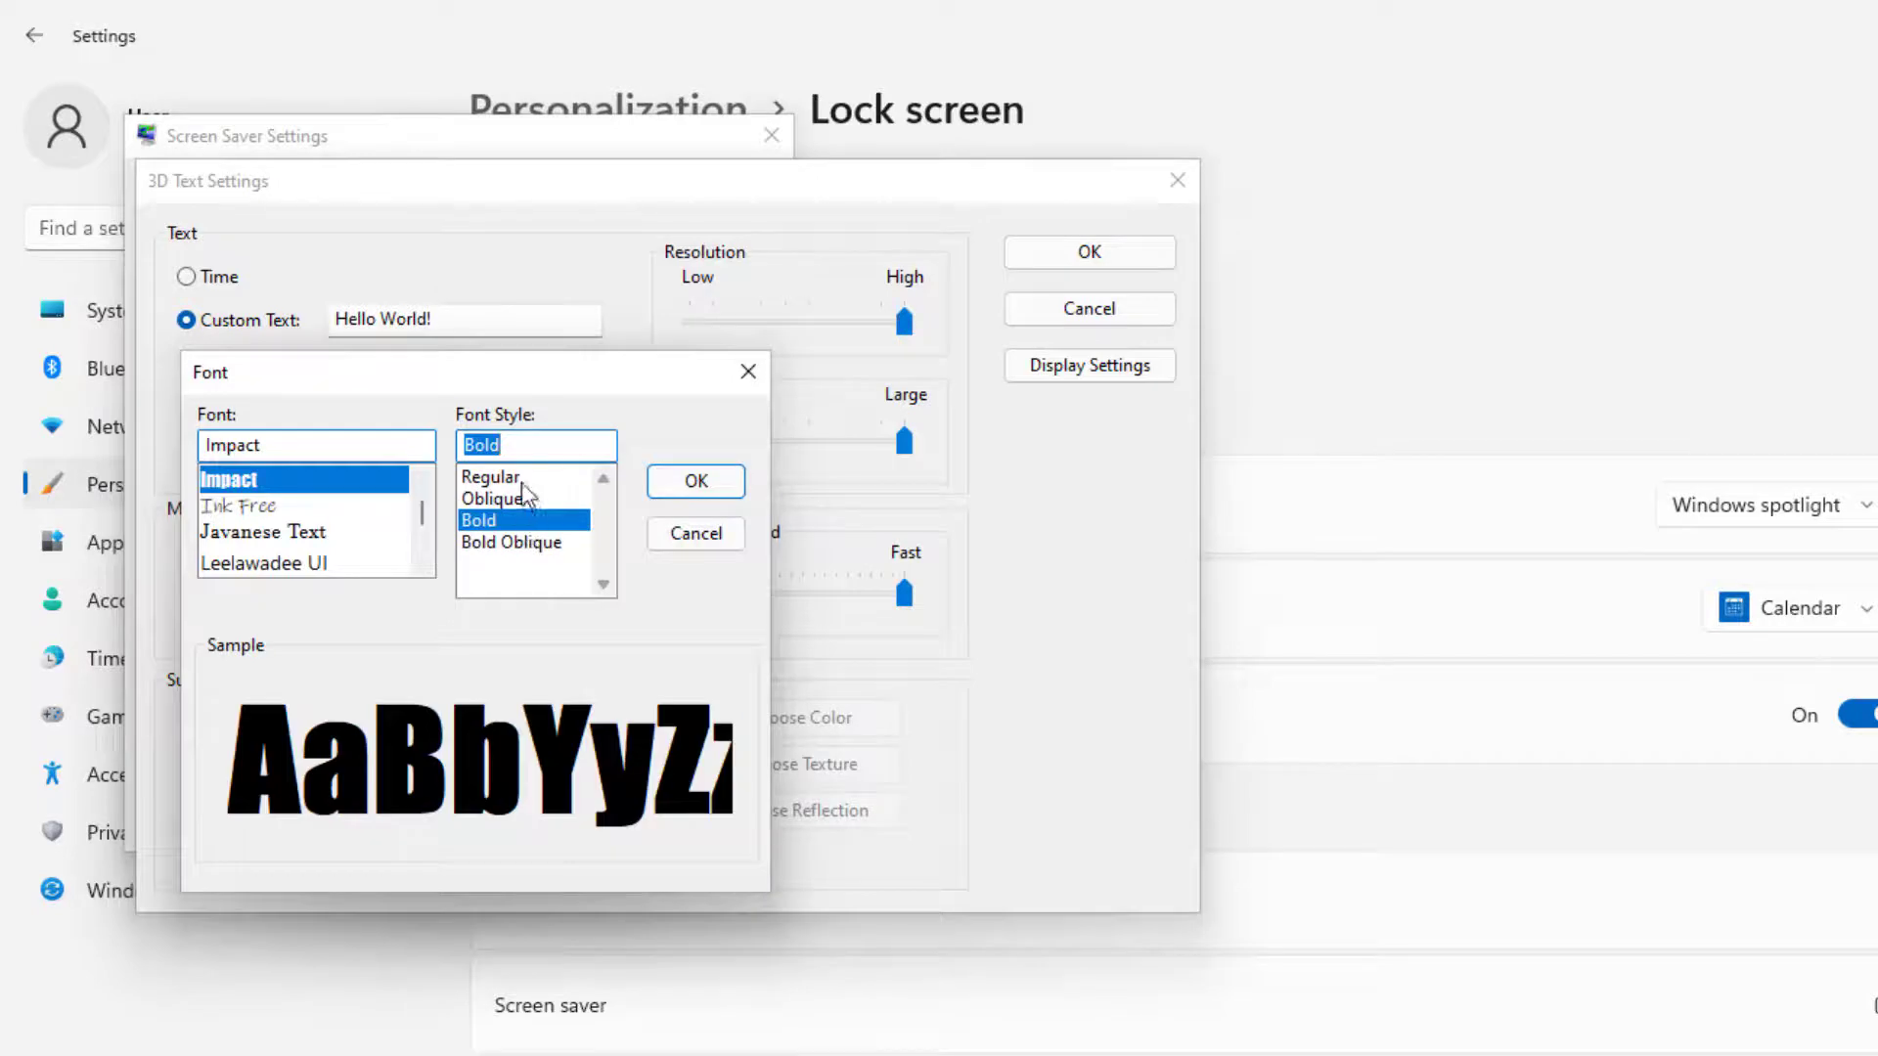
{"action": "left_click", "coordinate": [524, 481]}
{"action": "left_click", "coordinate": [675, 483]}
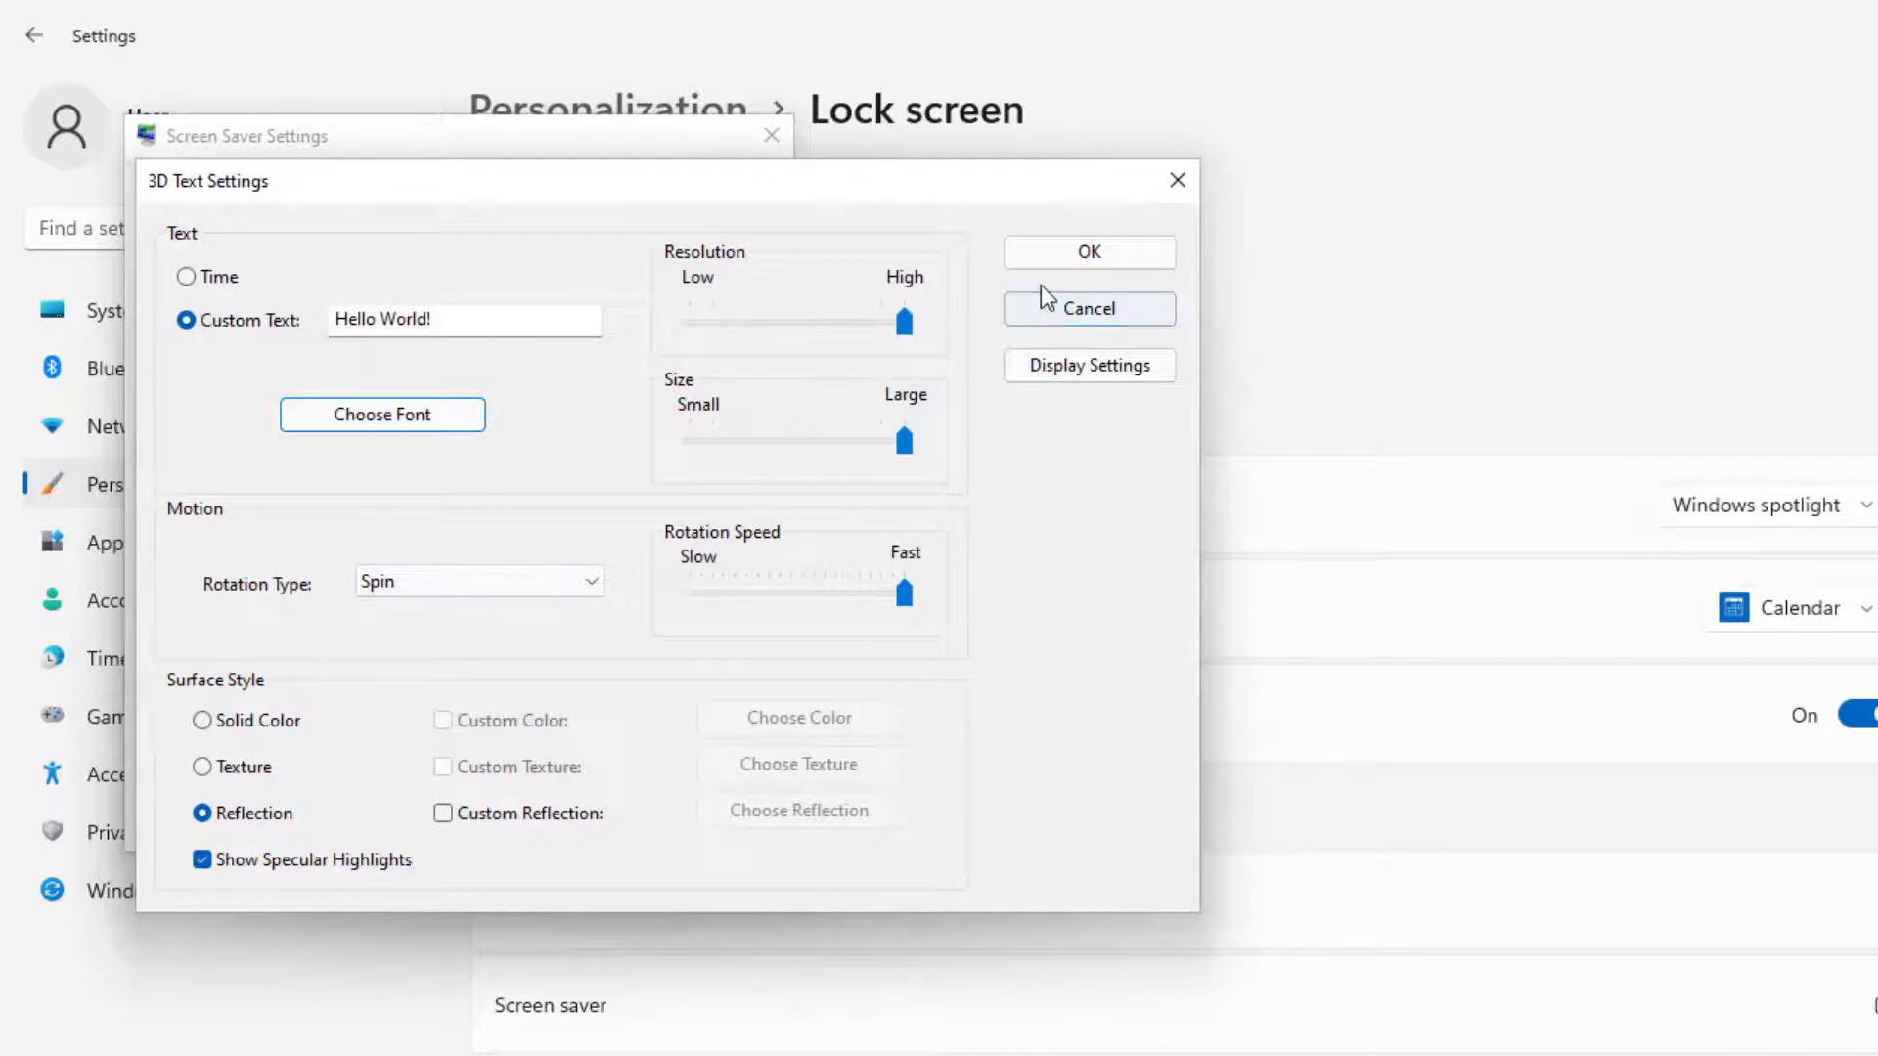
{"action": "left_click", "coordinate": [1120, 254]}
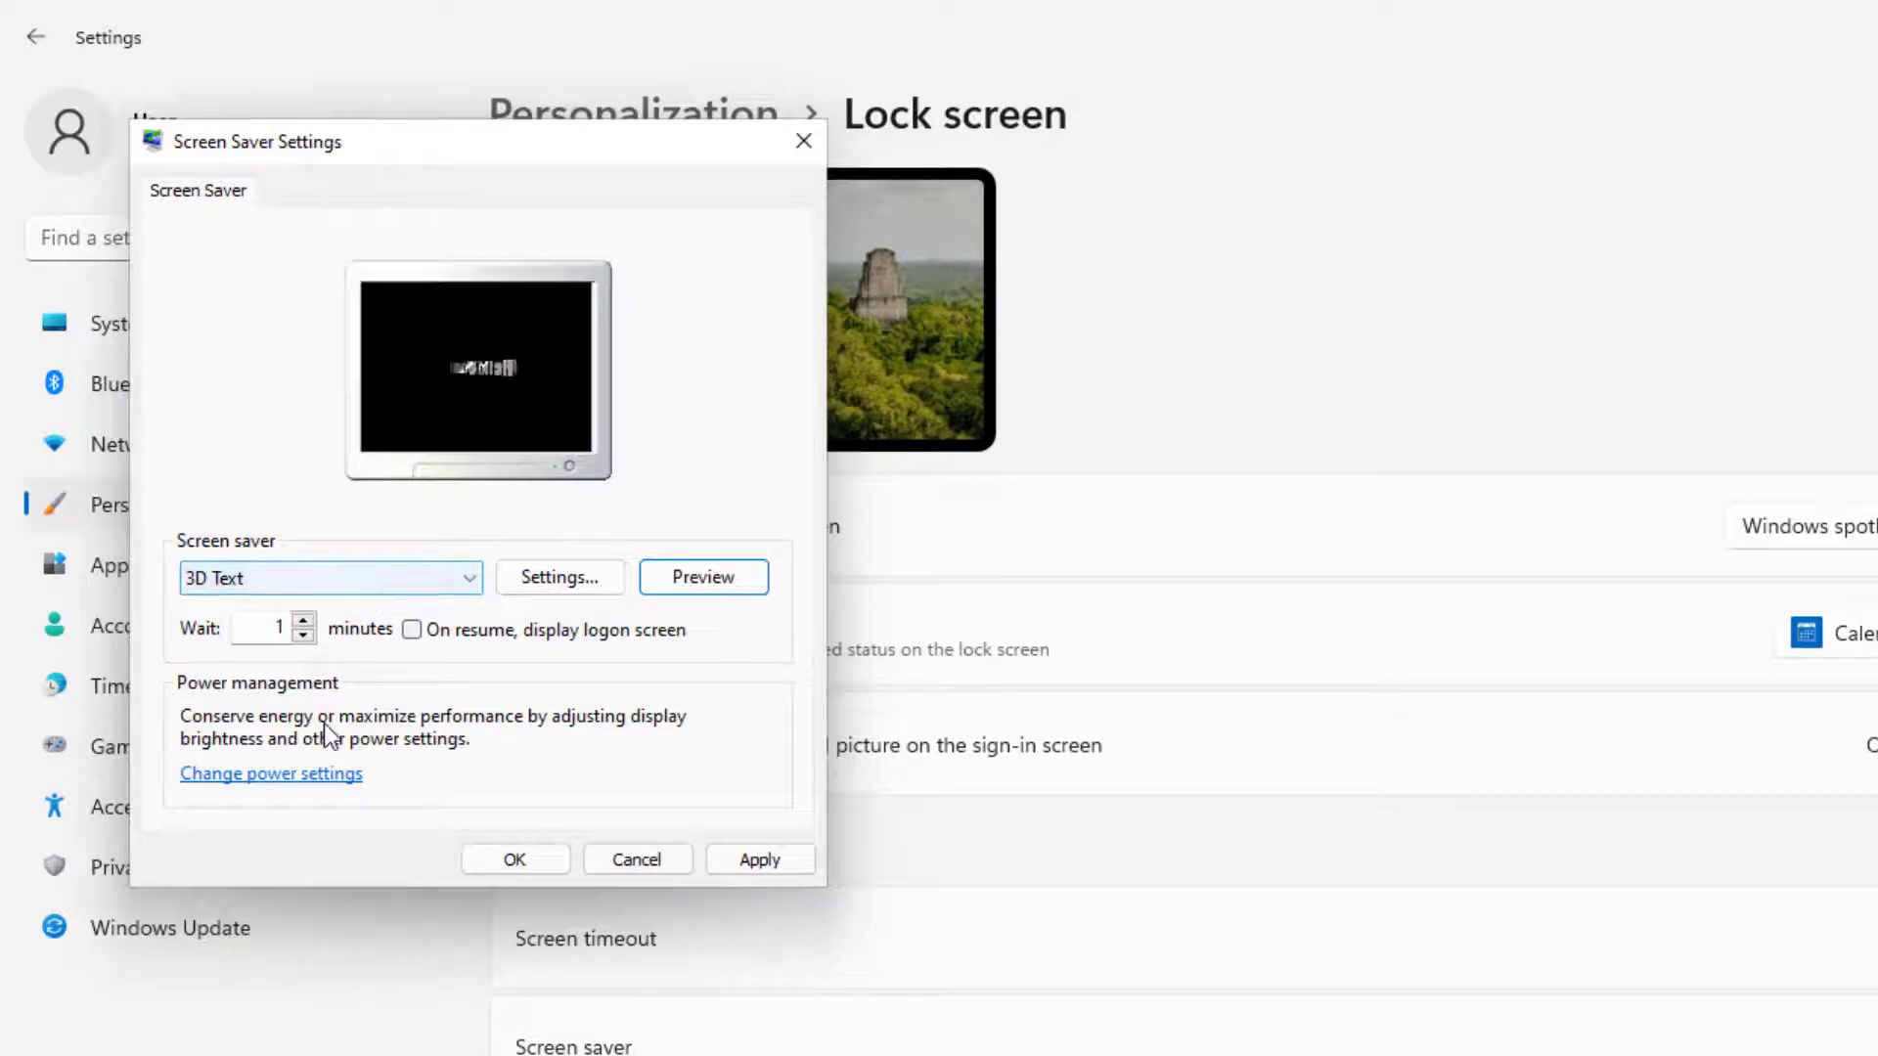
Step: Review the Balanced plan's display-off time without changing it, then select the screen saver wait value
{"action": "left_click", "coordinate": [291, 779]}
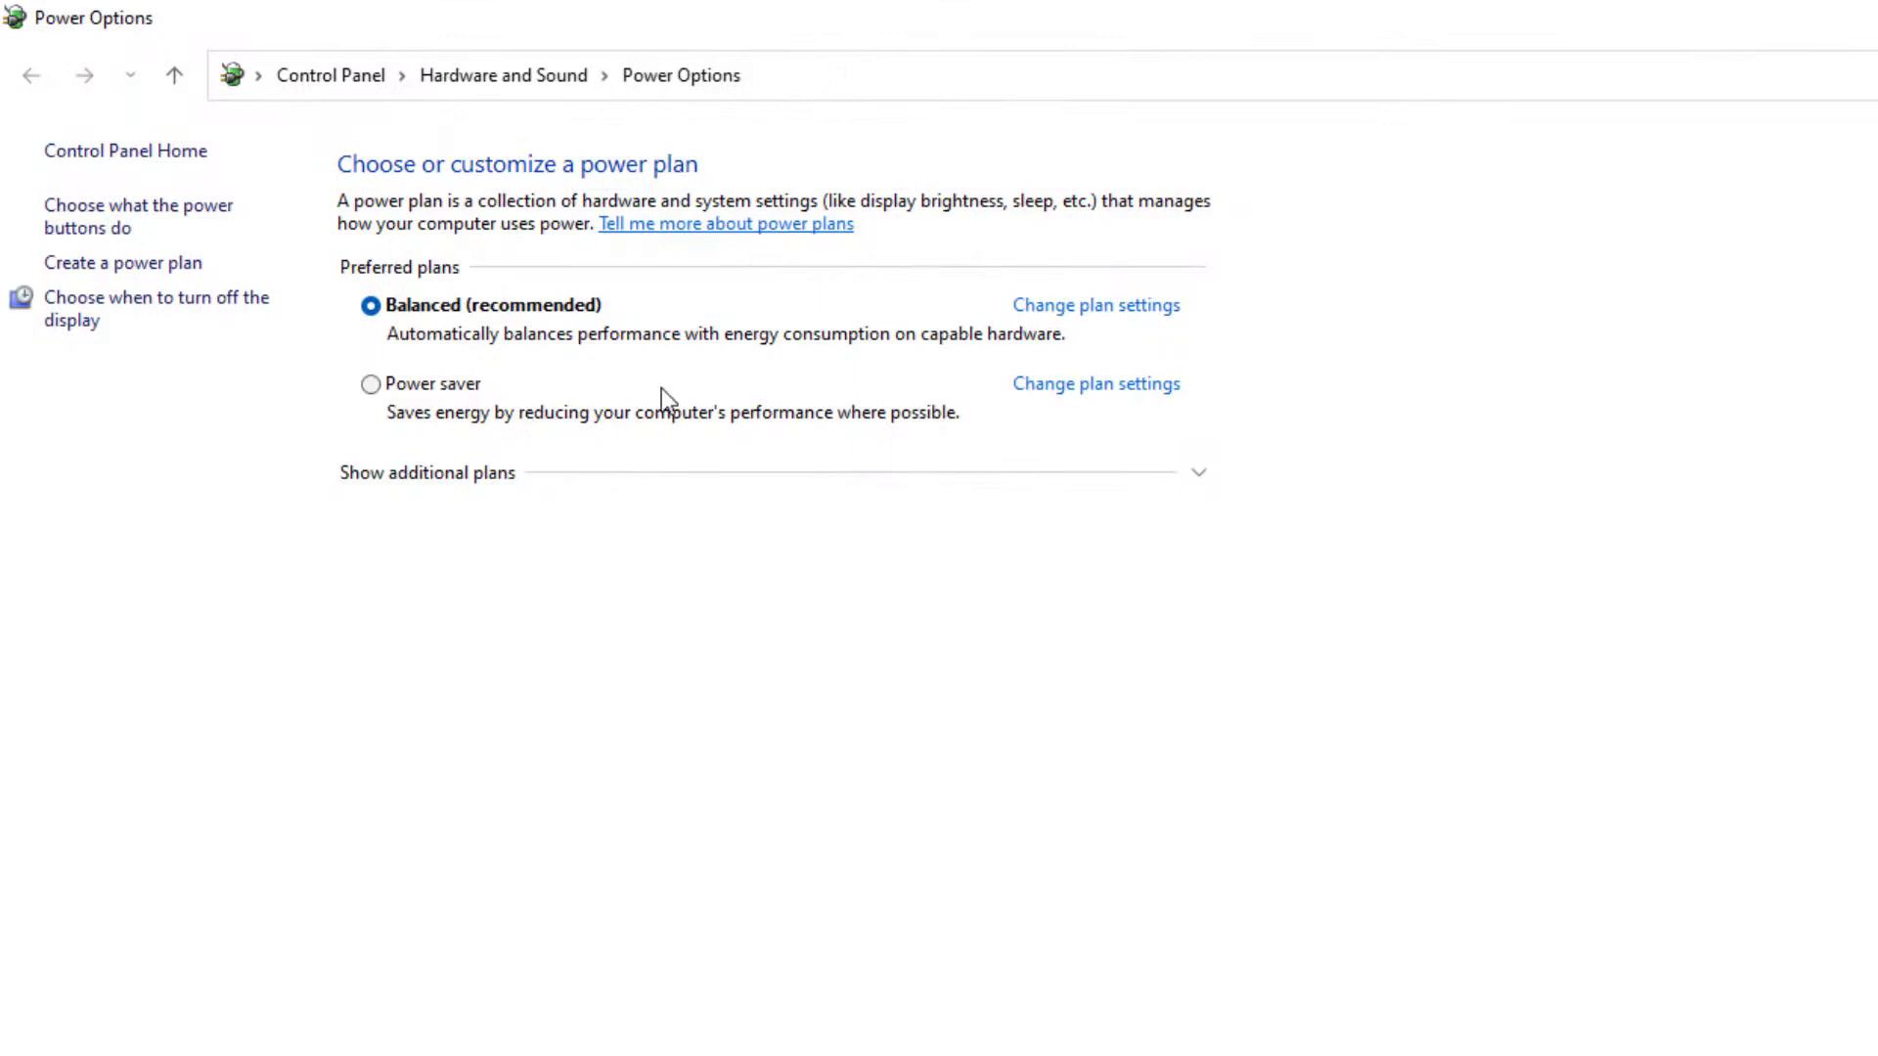
{"action": "left_click", "coordinate": [1042, 307]}
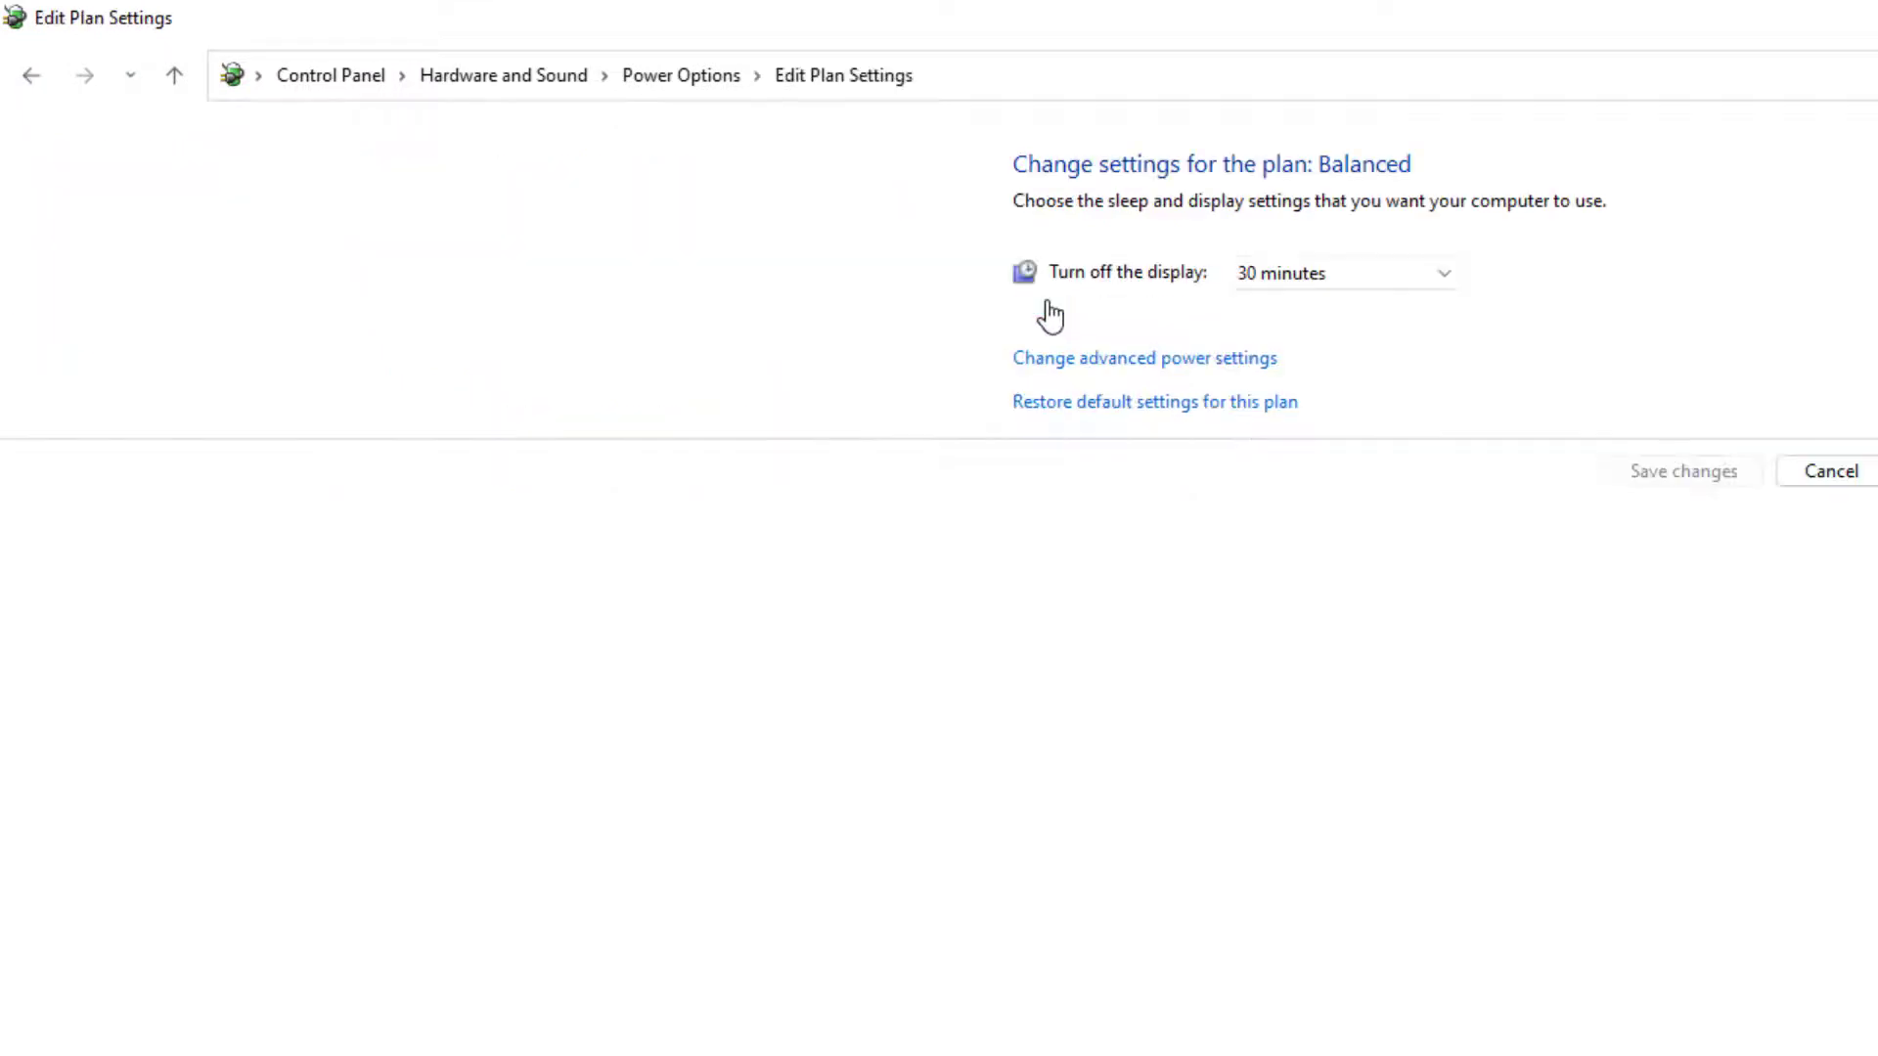
{"action": "left_click", "coordinate": [1213, 274]}
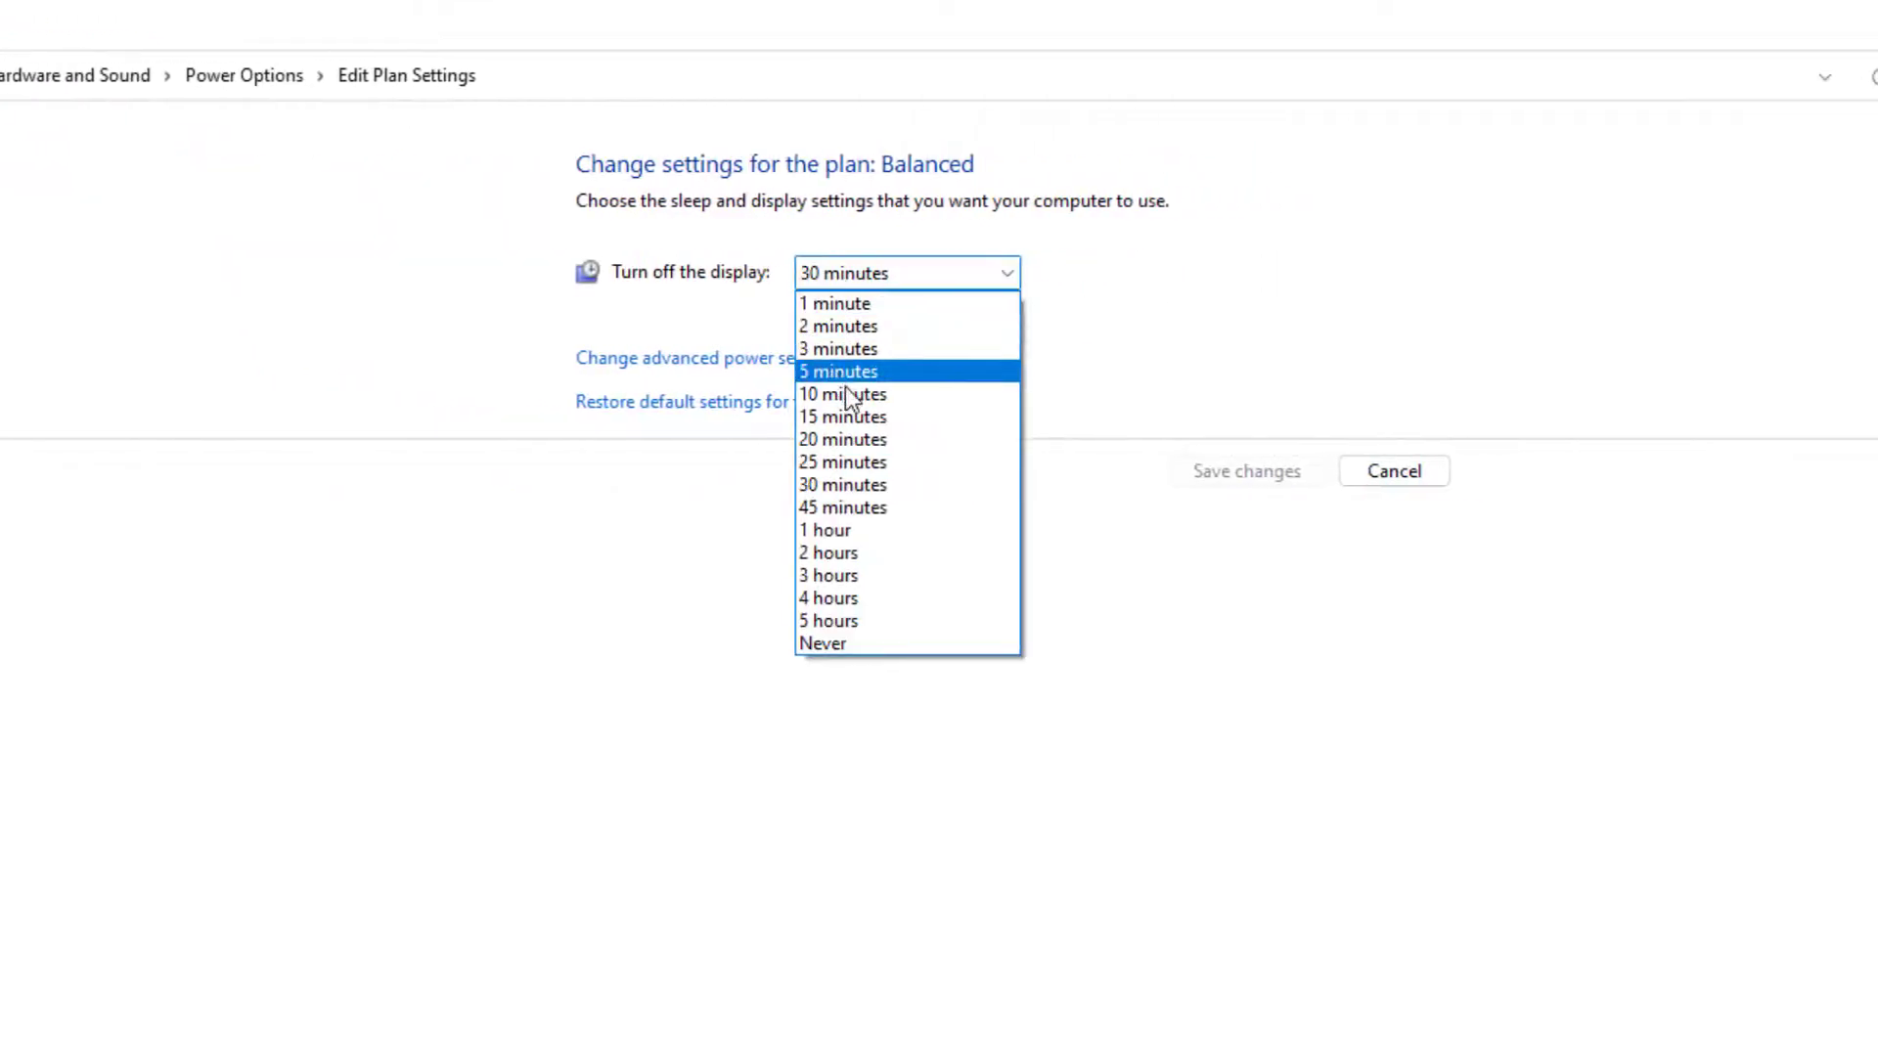
{"action": "left_click", "coordinate": [1249, 391]}
{"action": "left_click", "coordinate": [1247, 472]}
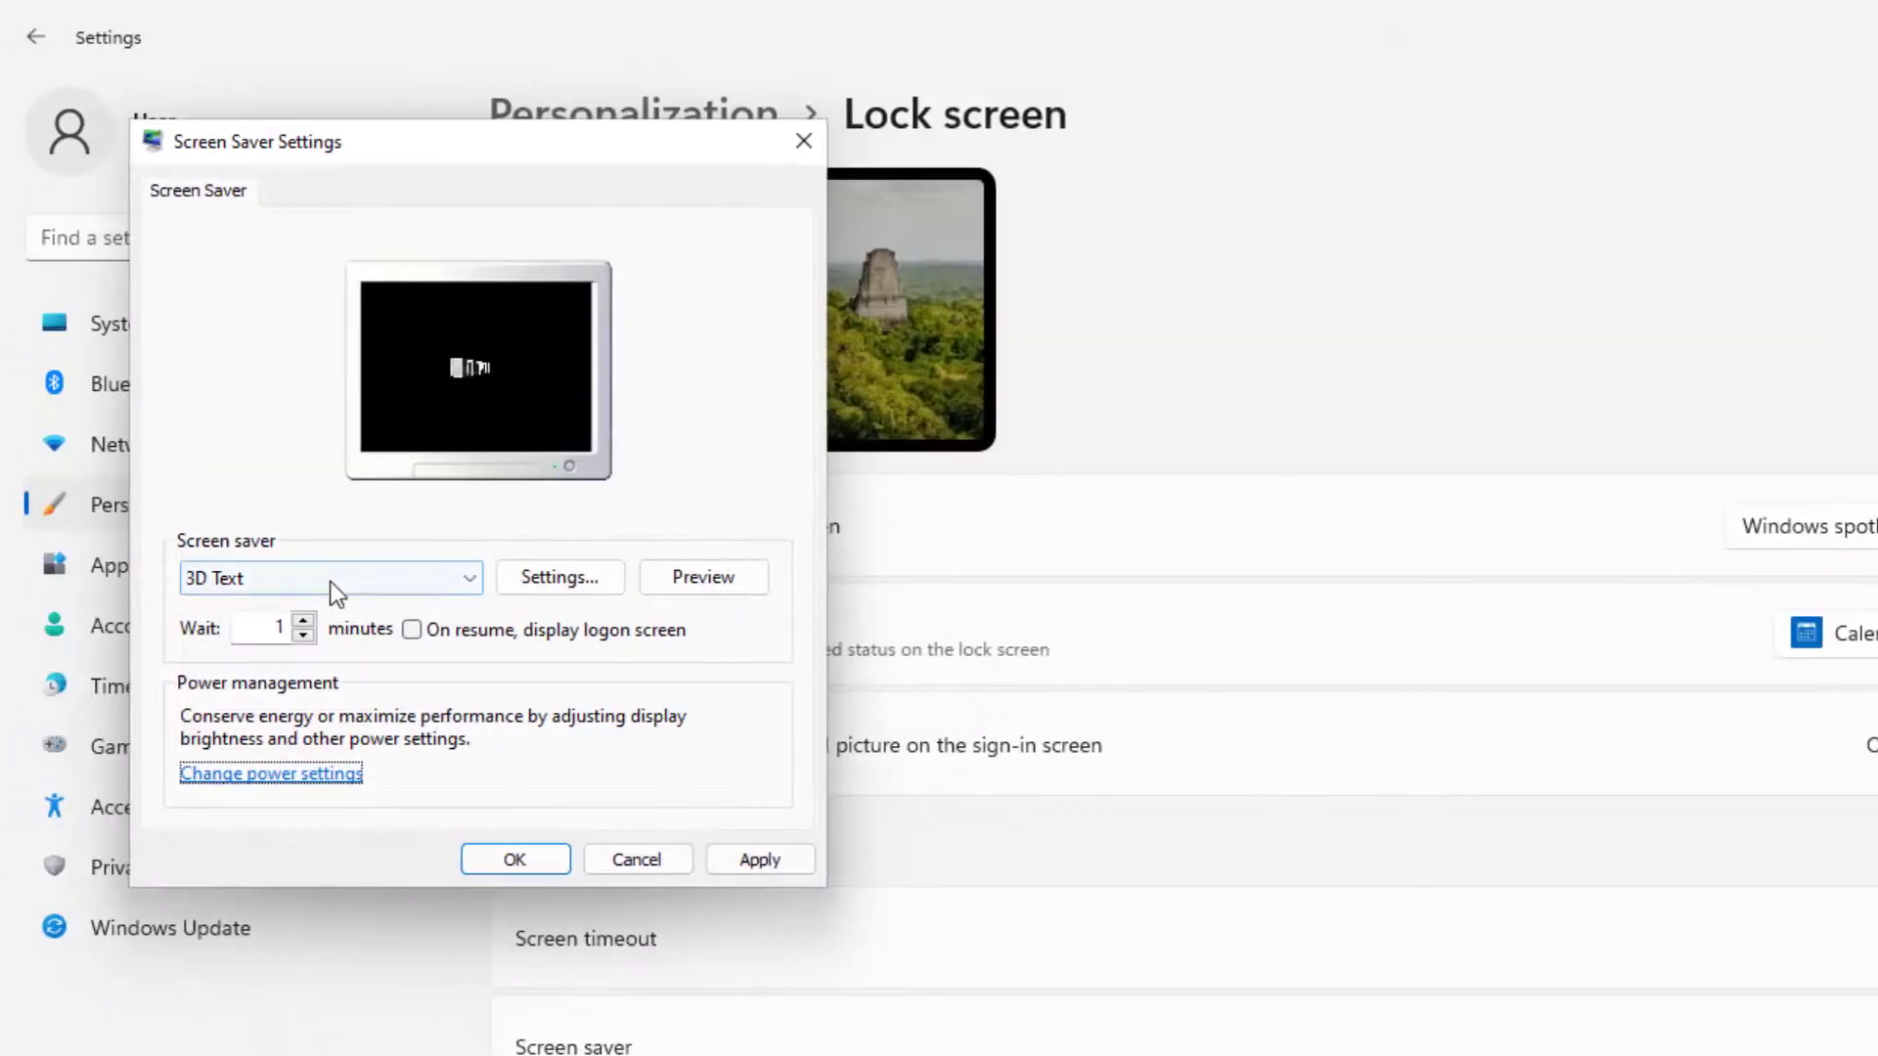
{"action": "double_click", "coordinate": [292, 627]}
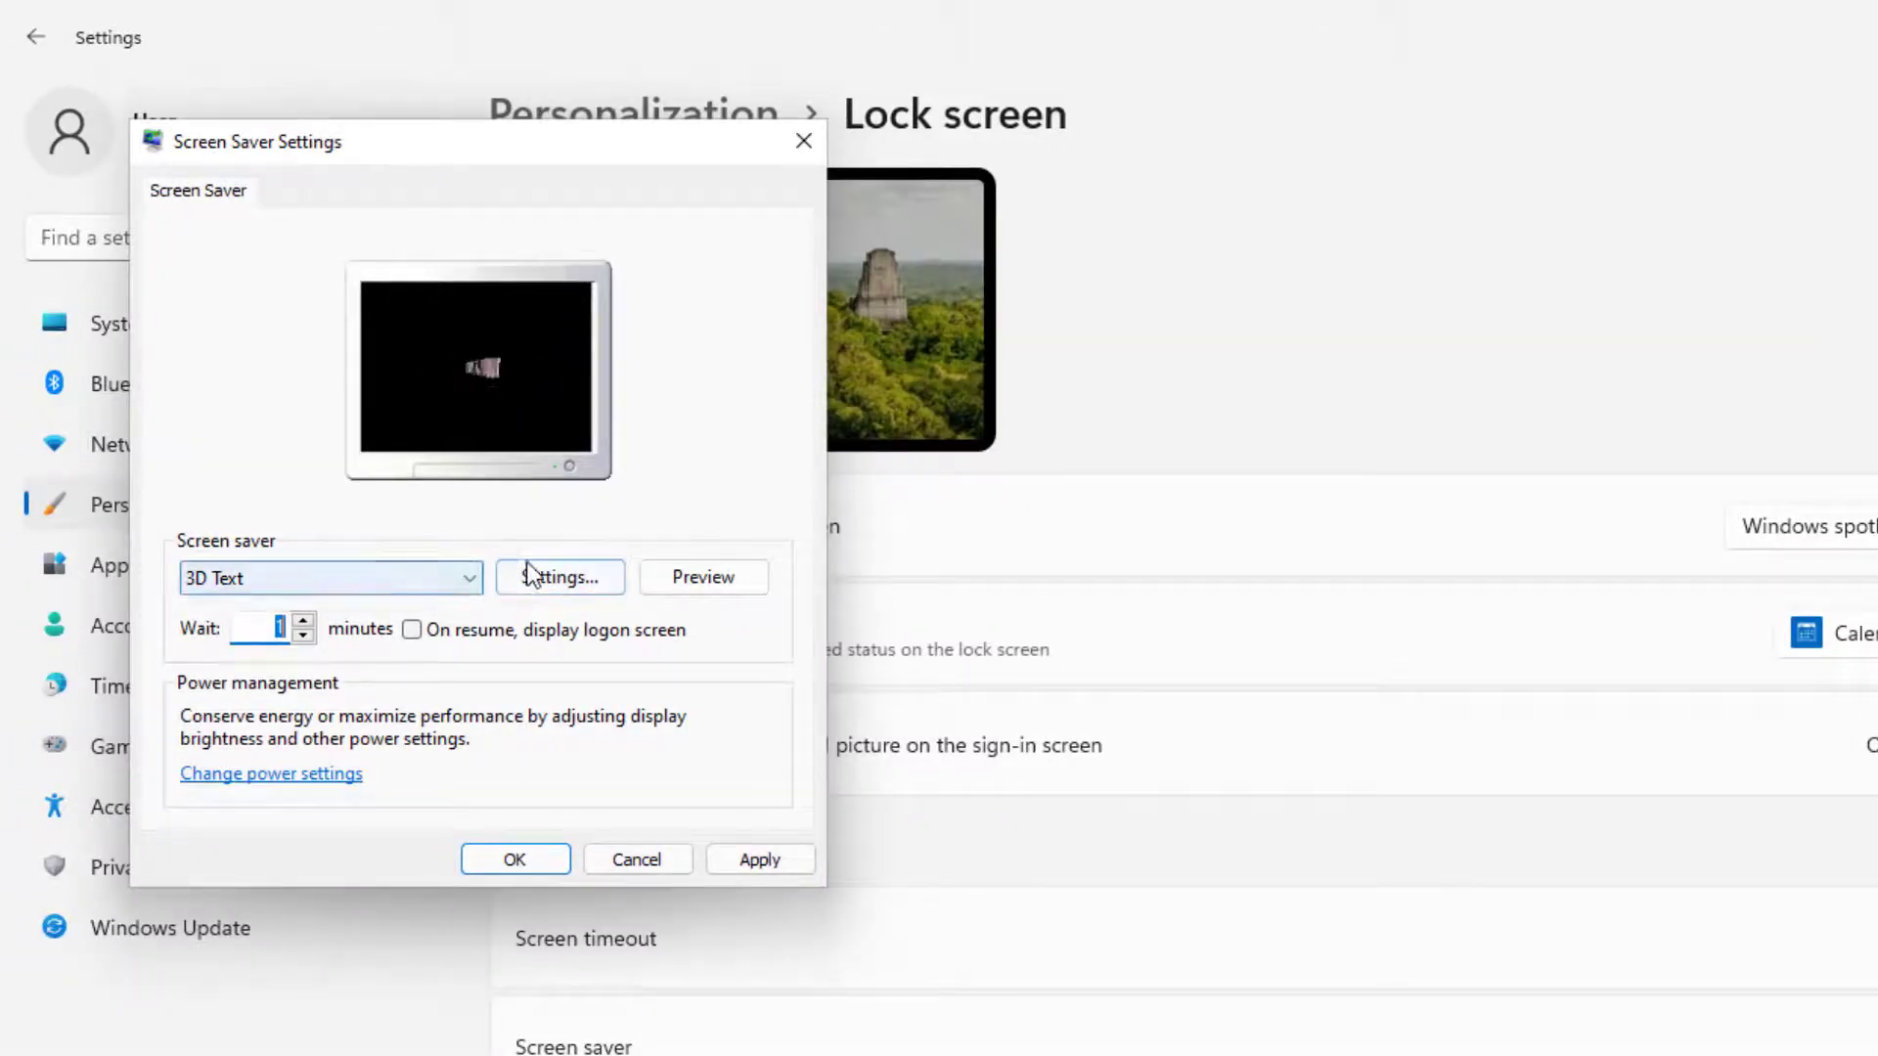
Step: Set the Balanced plan to turn off the display after 10 minutes and save
{"action": "left_click", "coordinate": [323, 774]}
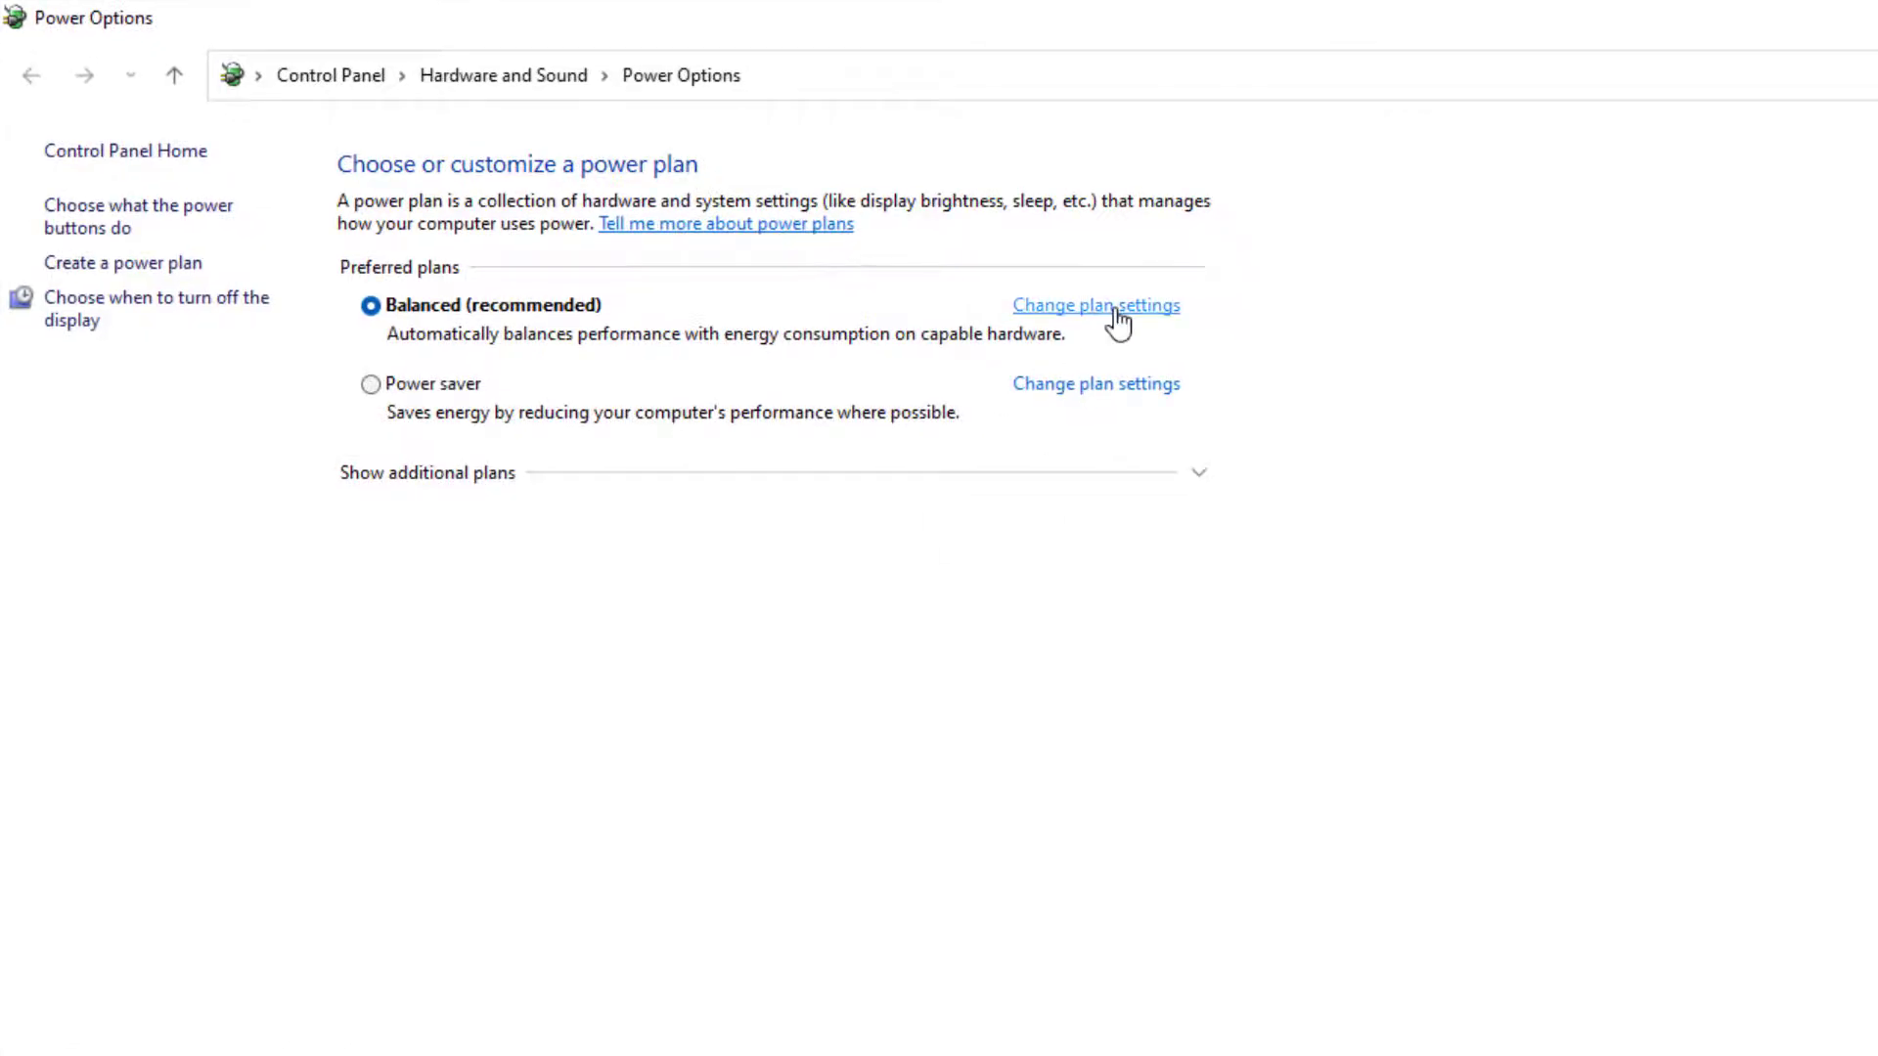
{"action": "left_click", "coordinate": [1113, 310]}
{"action": "left_click", "coordinate": [1272, 285]}
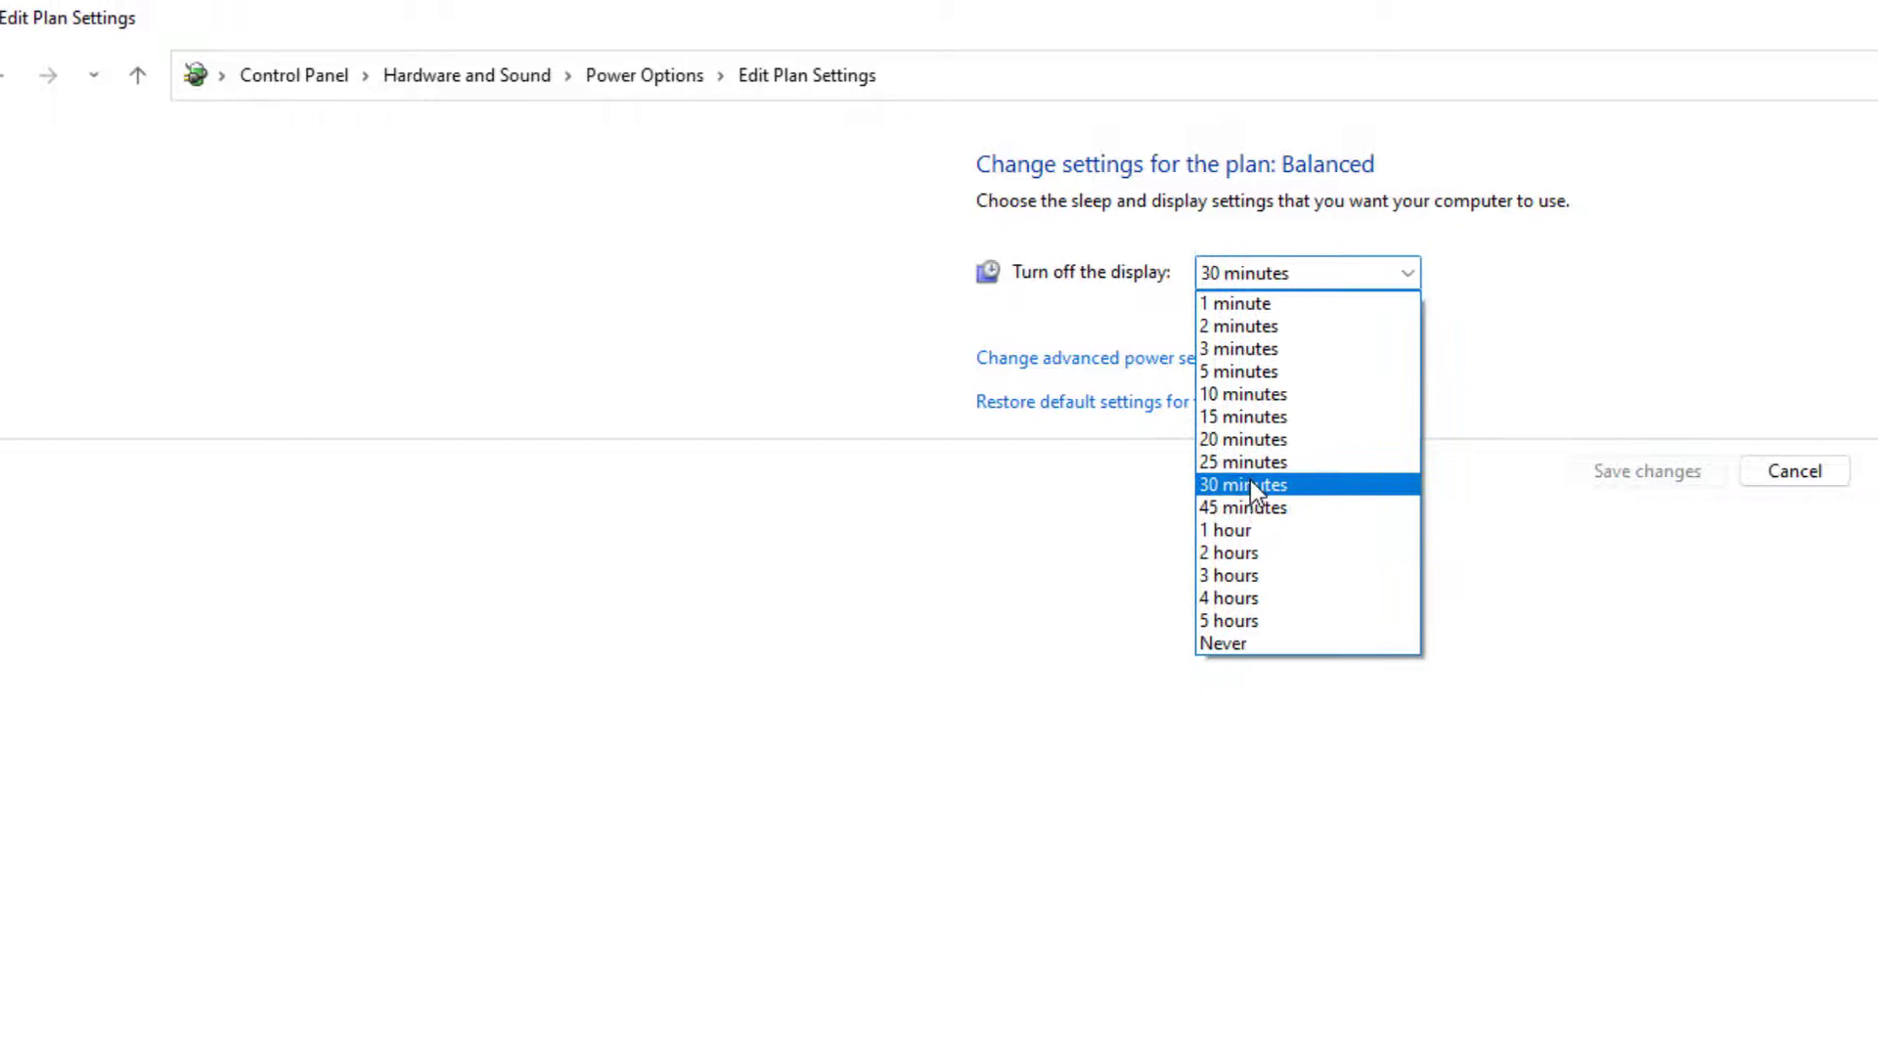
{"action": "left_click", "coordinate": [1281, 484]}
{"action": "left_click", "coordinate": [1321, 275]}
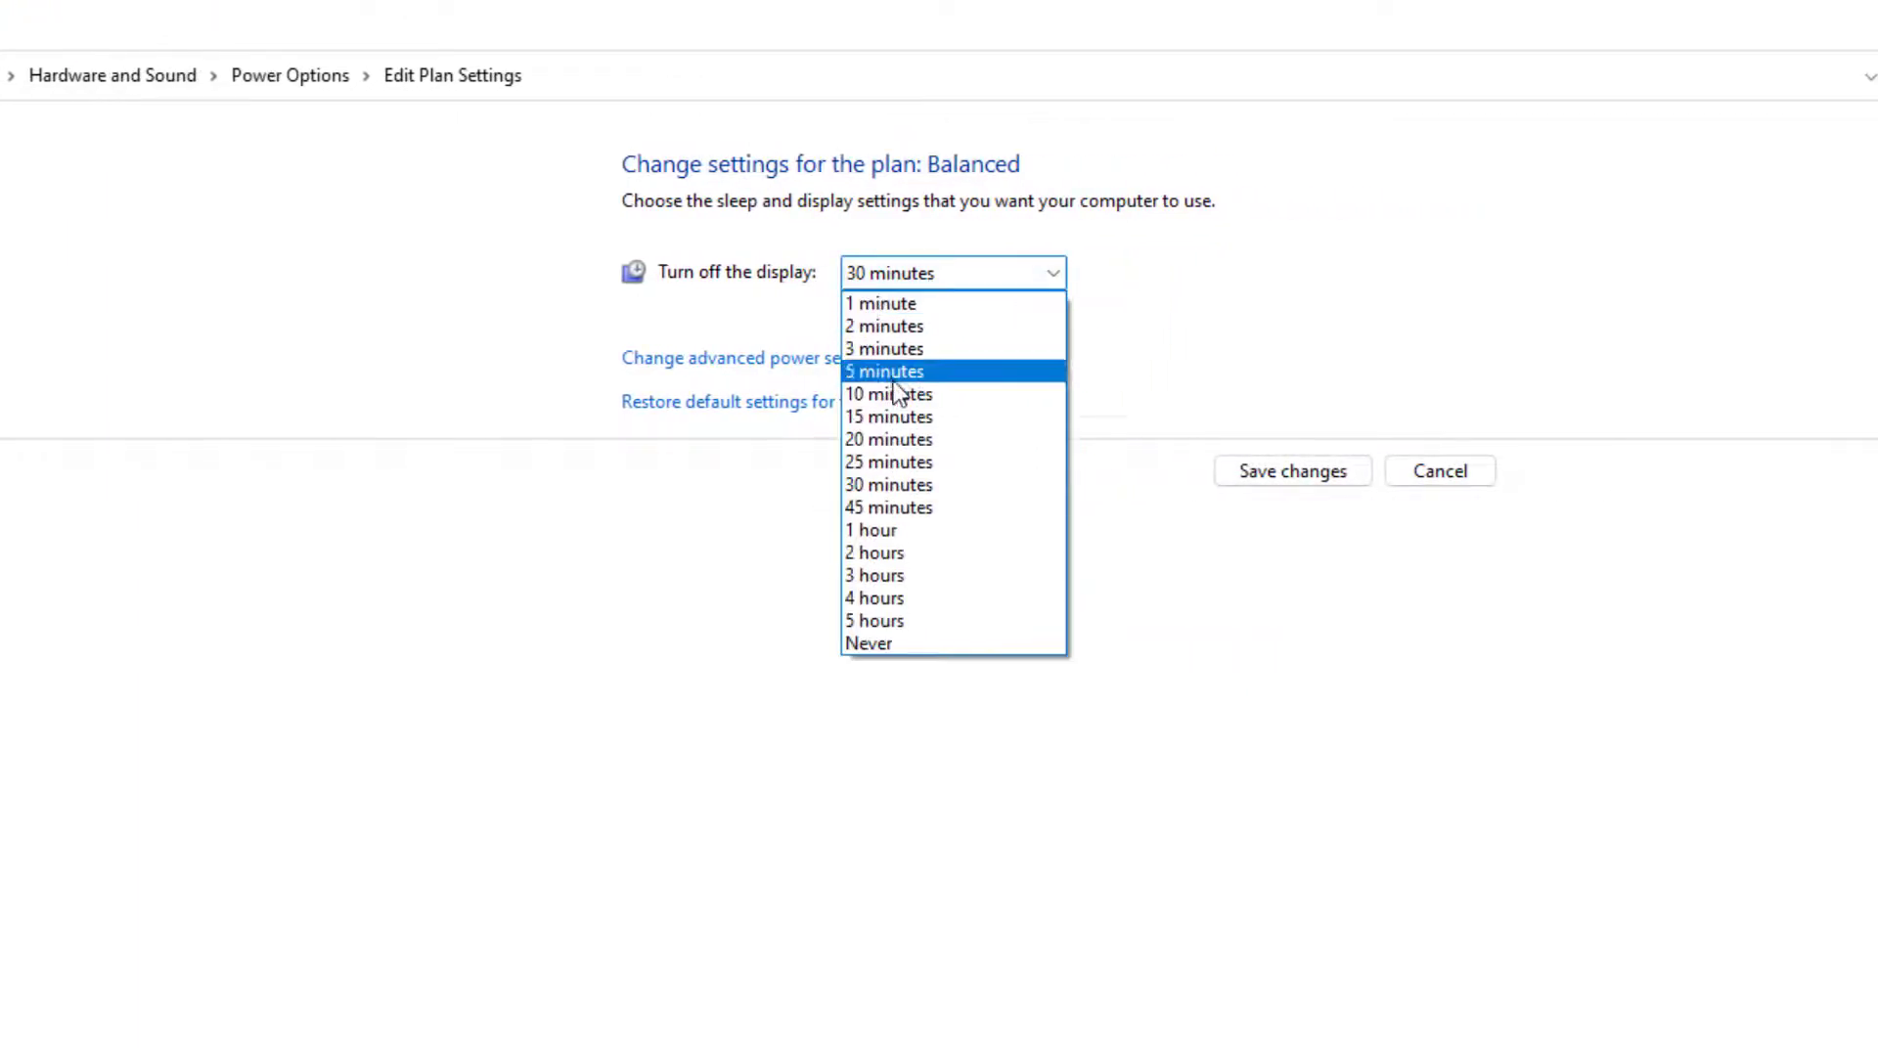
{"action": "left_click", "coordinate": [890, 391]}
{"action": "left_click", "coordinate": [1263, 470]}
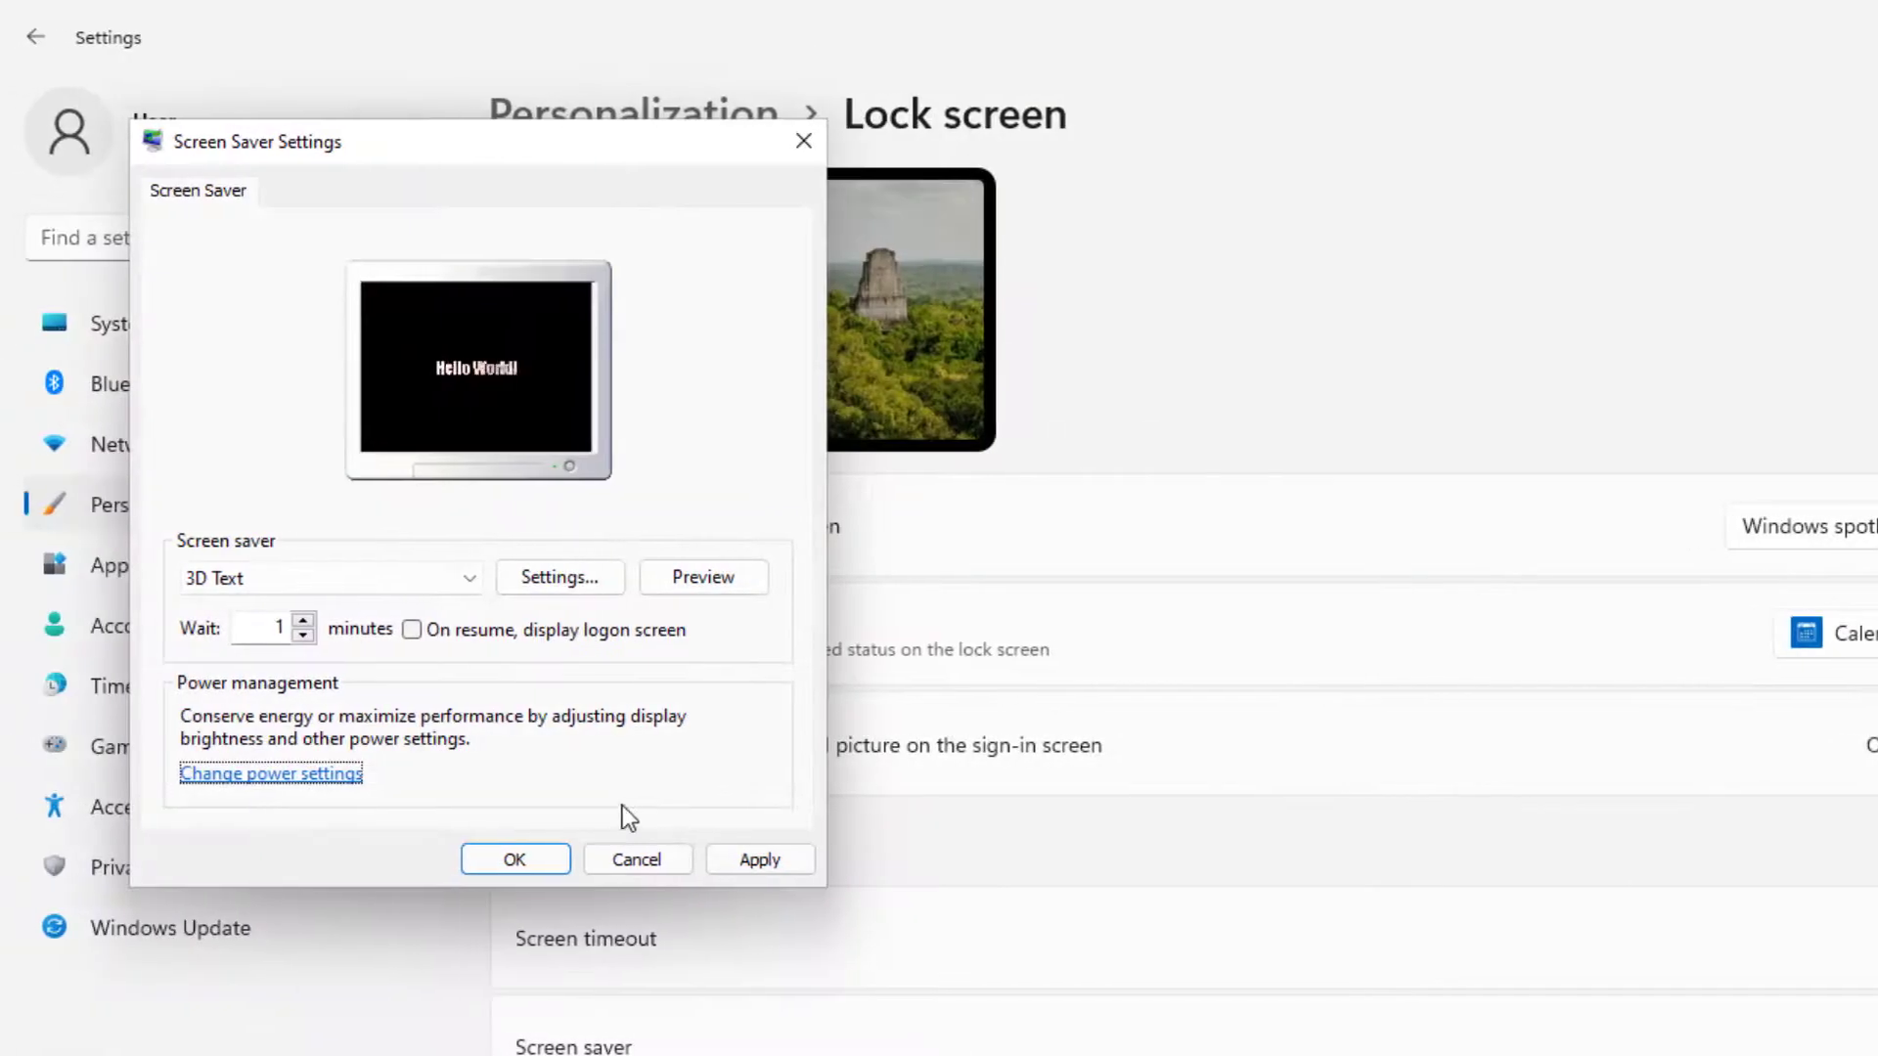
Step: Change the screen saver from Blank to (None), apply it and confirm with OK
{"action": "left_click", "coordinate": [454, 587]}
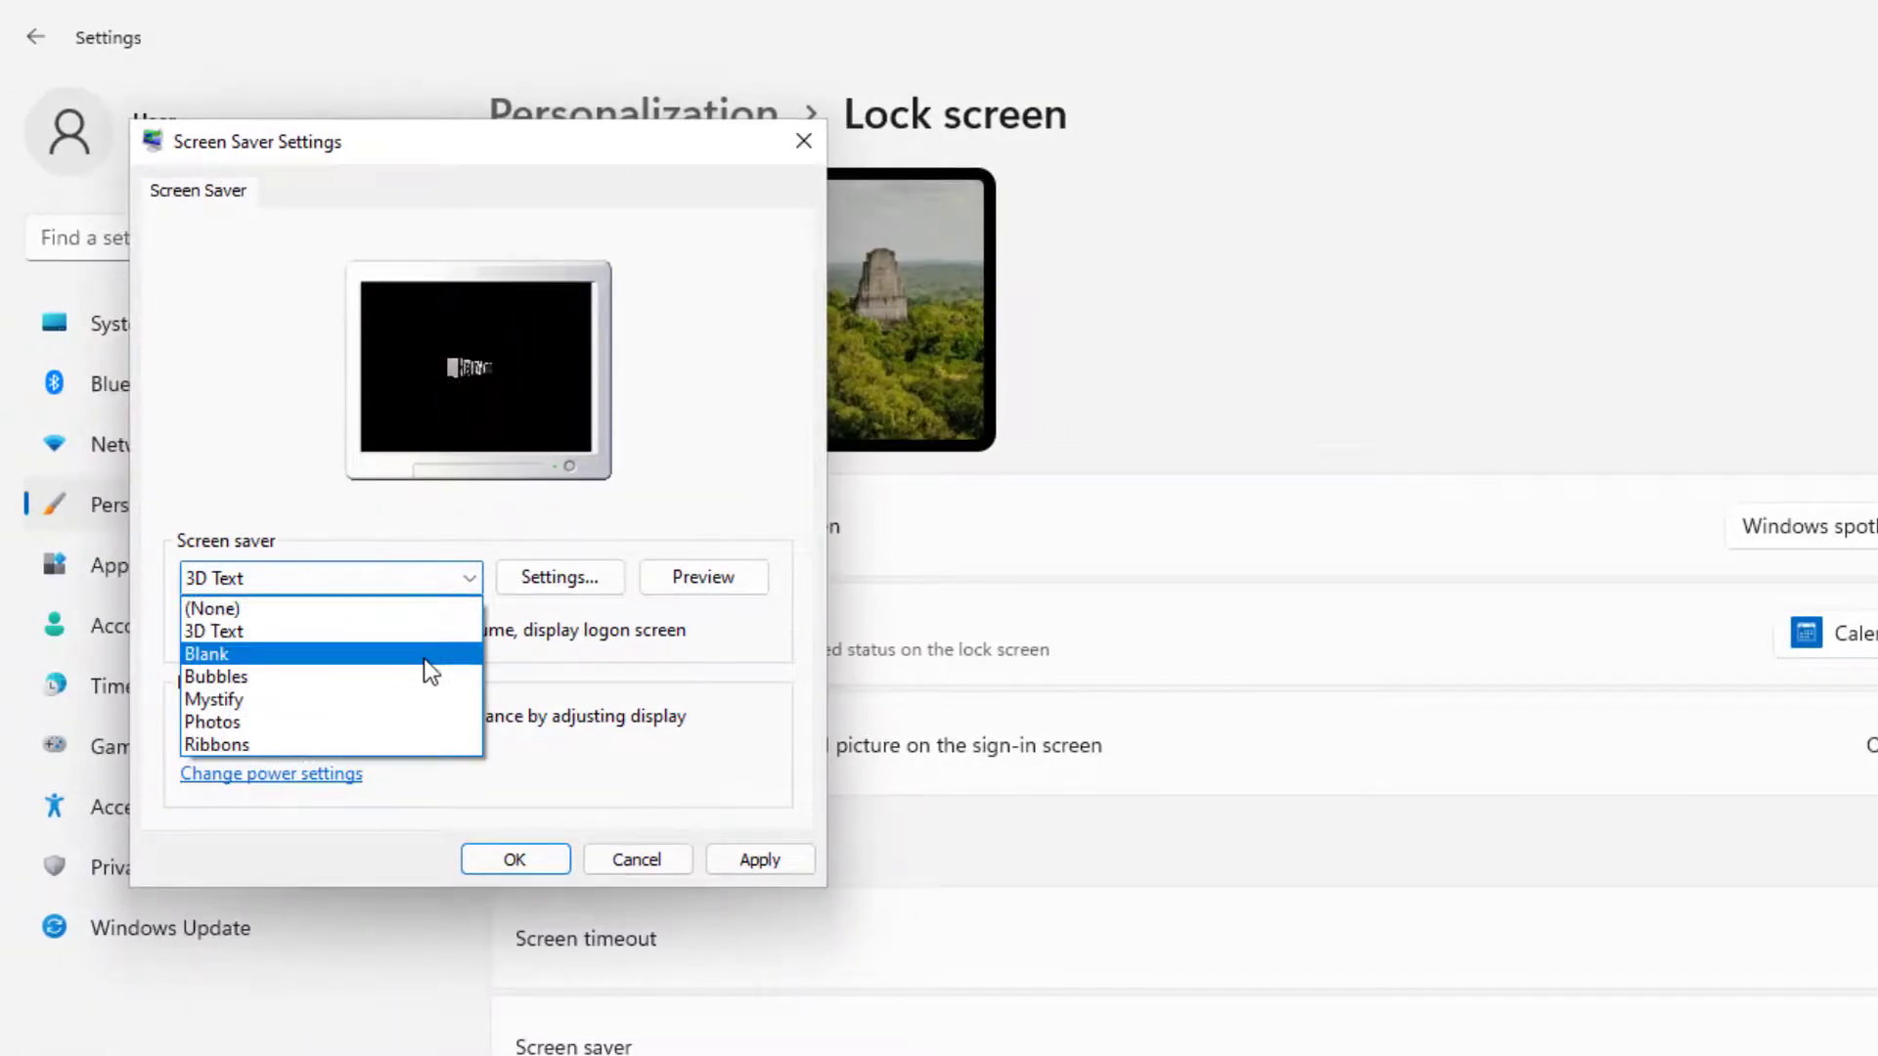
{"action": "left_click", "coordinate": [424, 660]}
{"action": "left_click", "coordinate": [431, 592]}
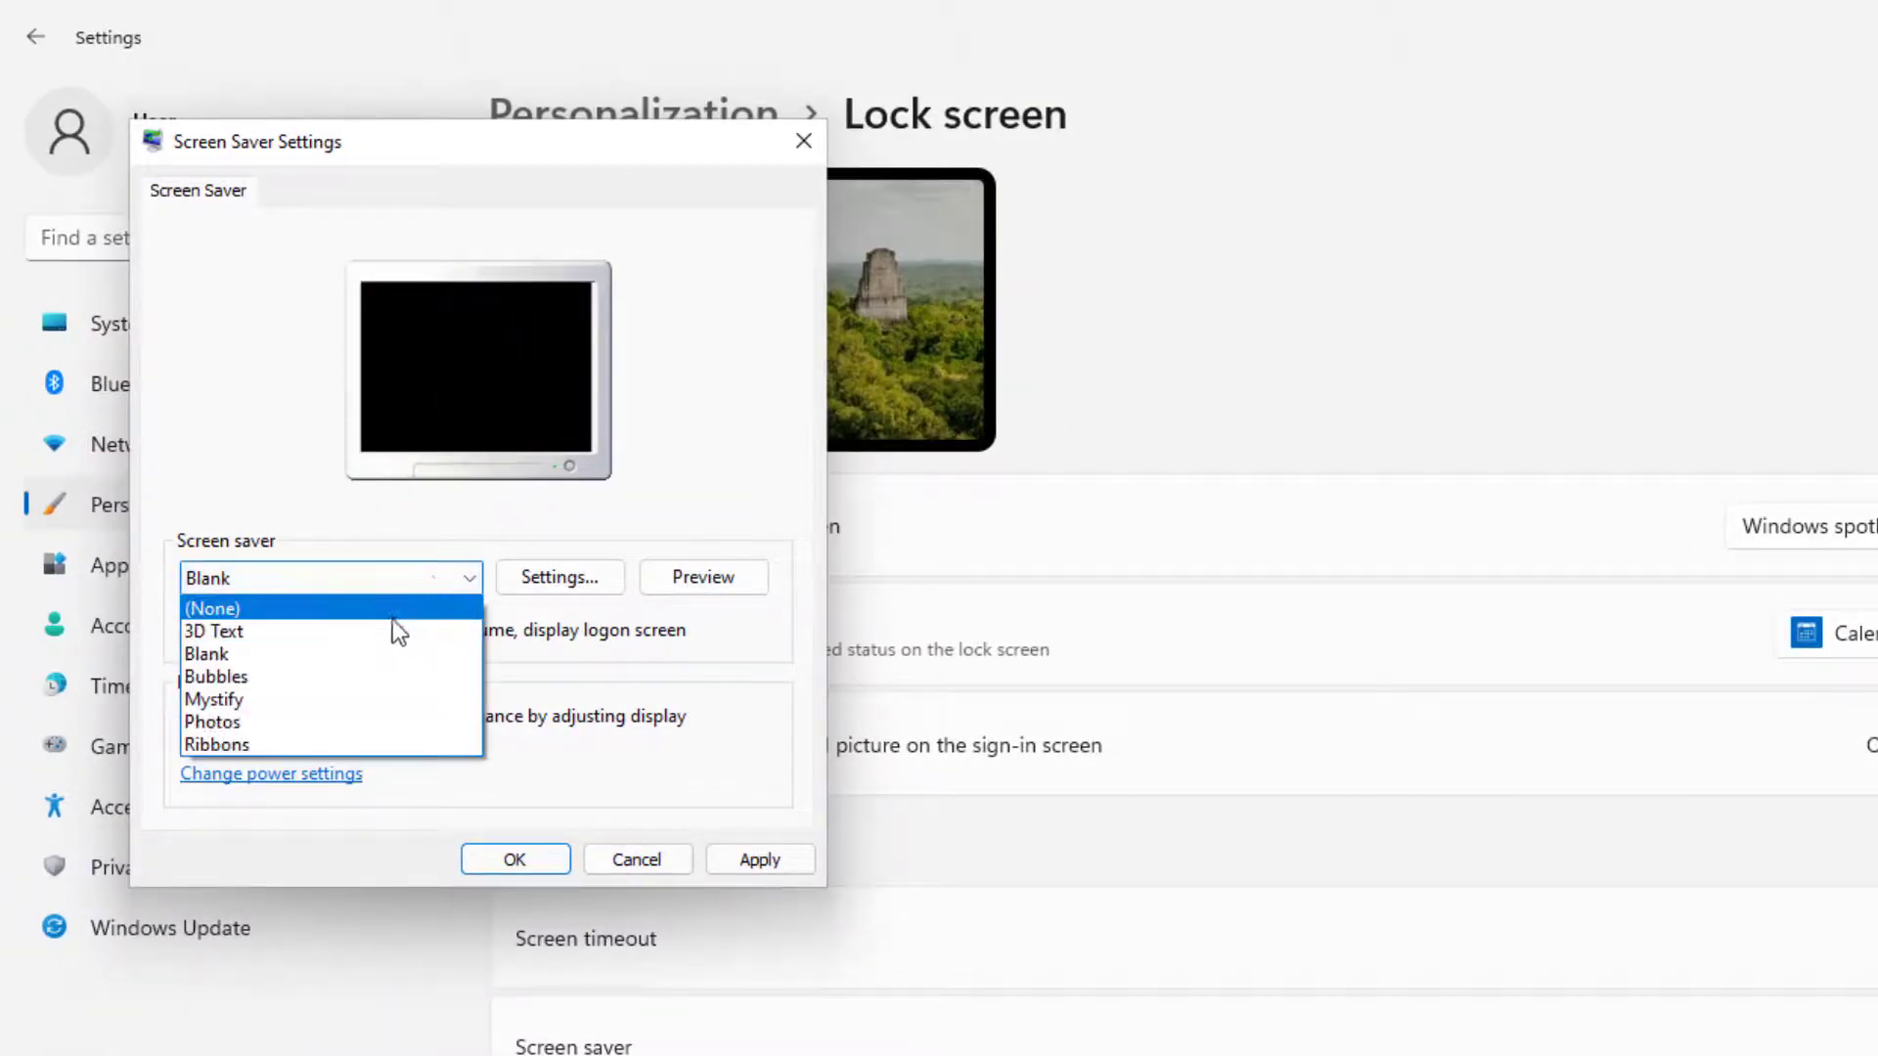
{"action": "left_click", "coordinate": [387, 608]}
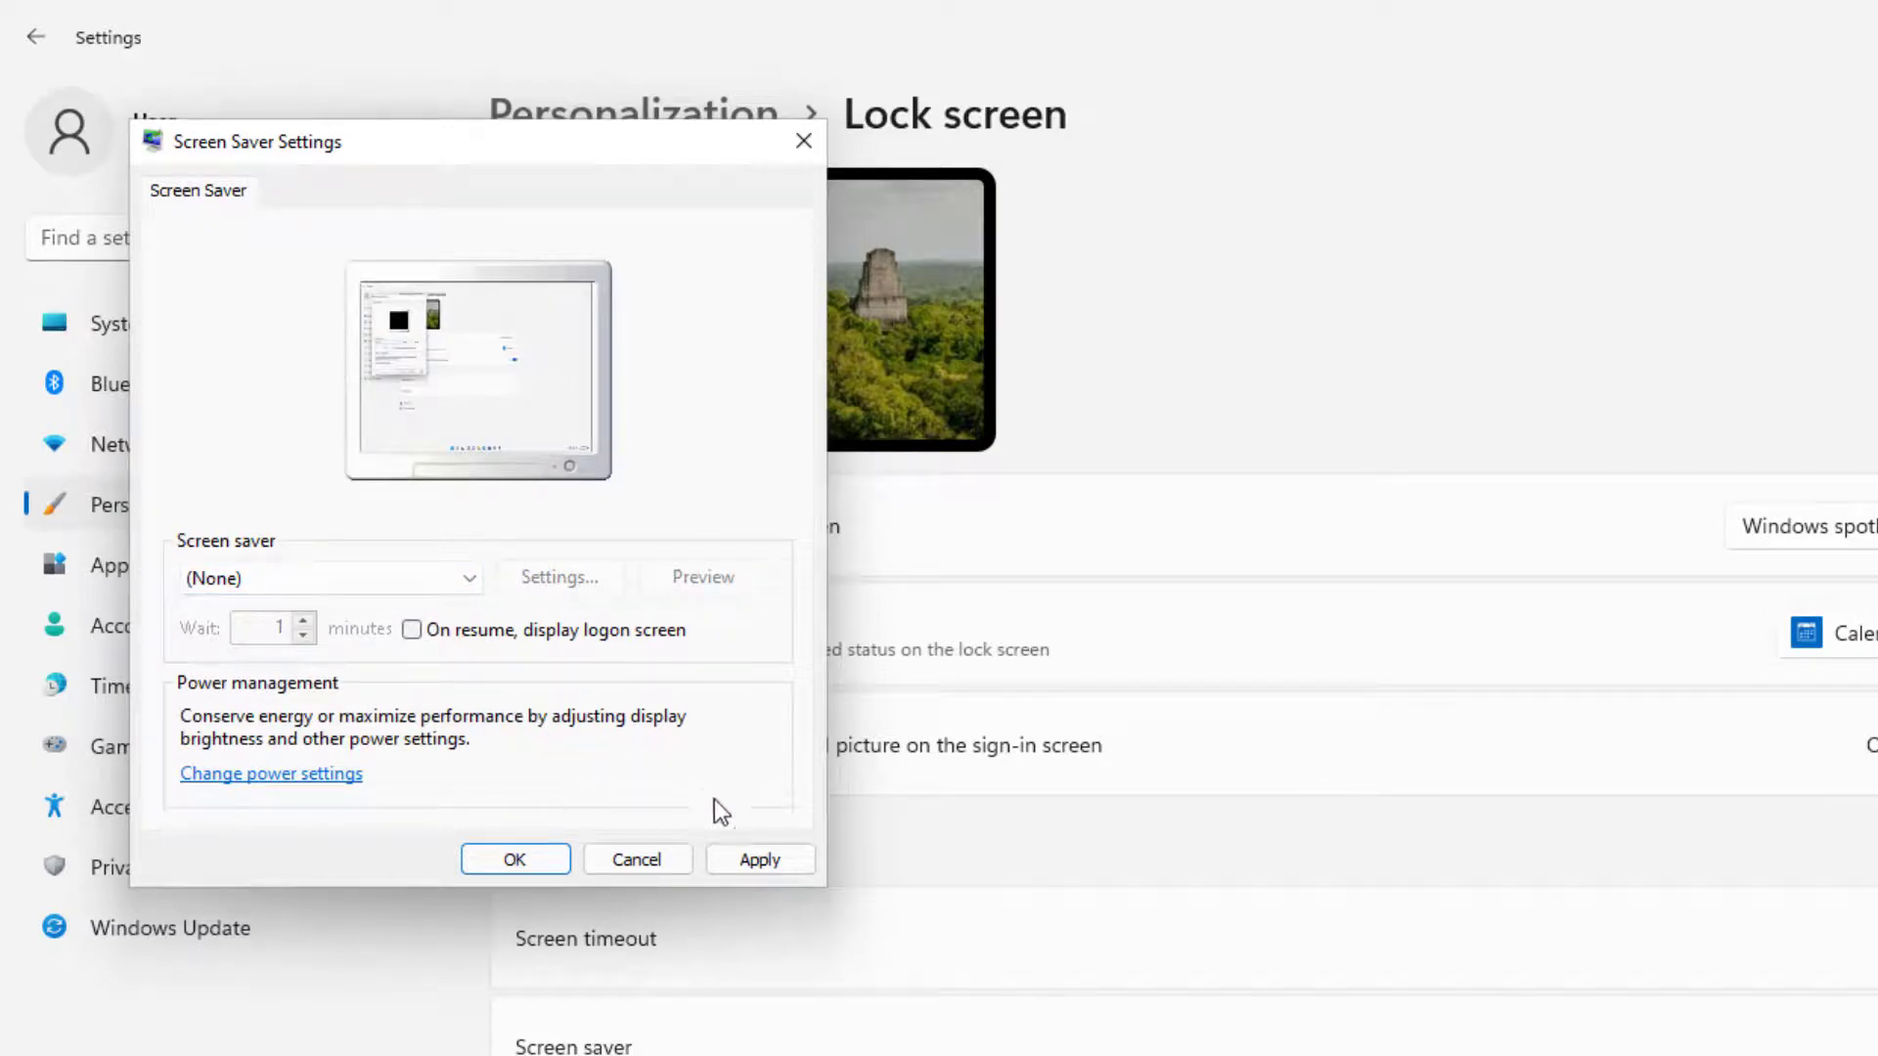
{"action": "left_click", "coordinate": [758, 861]}
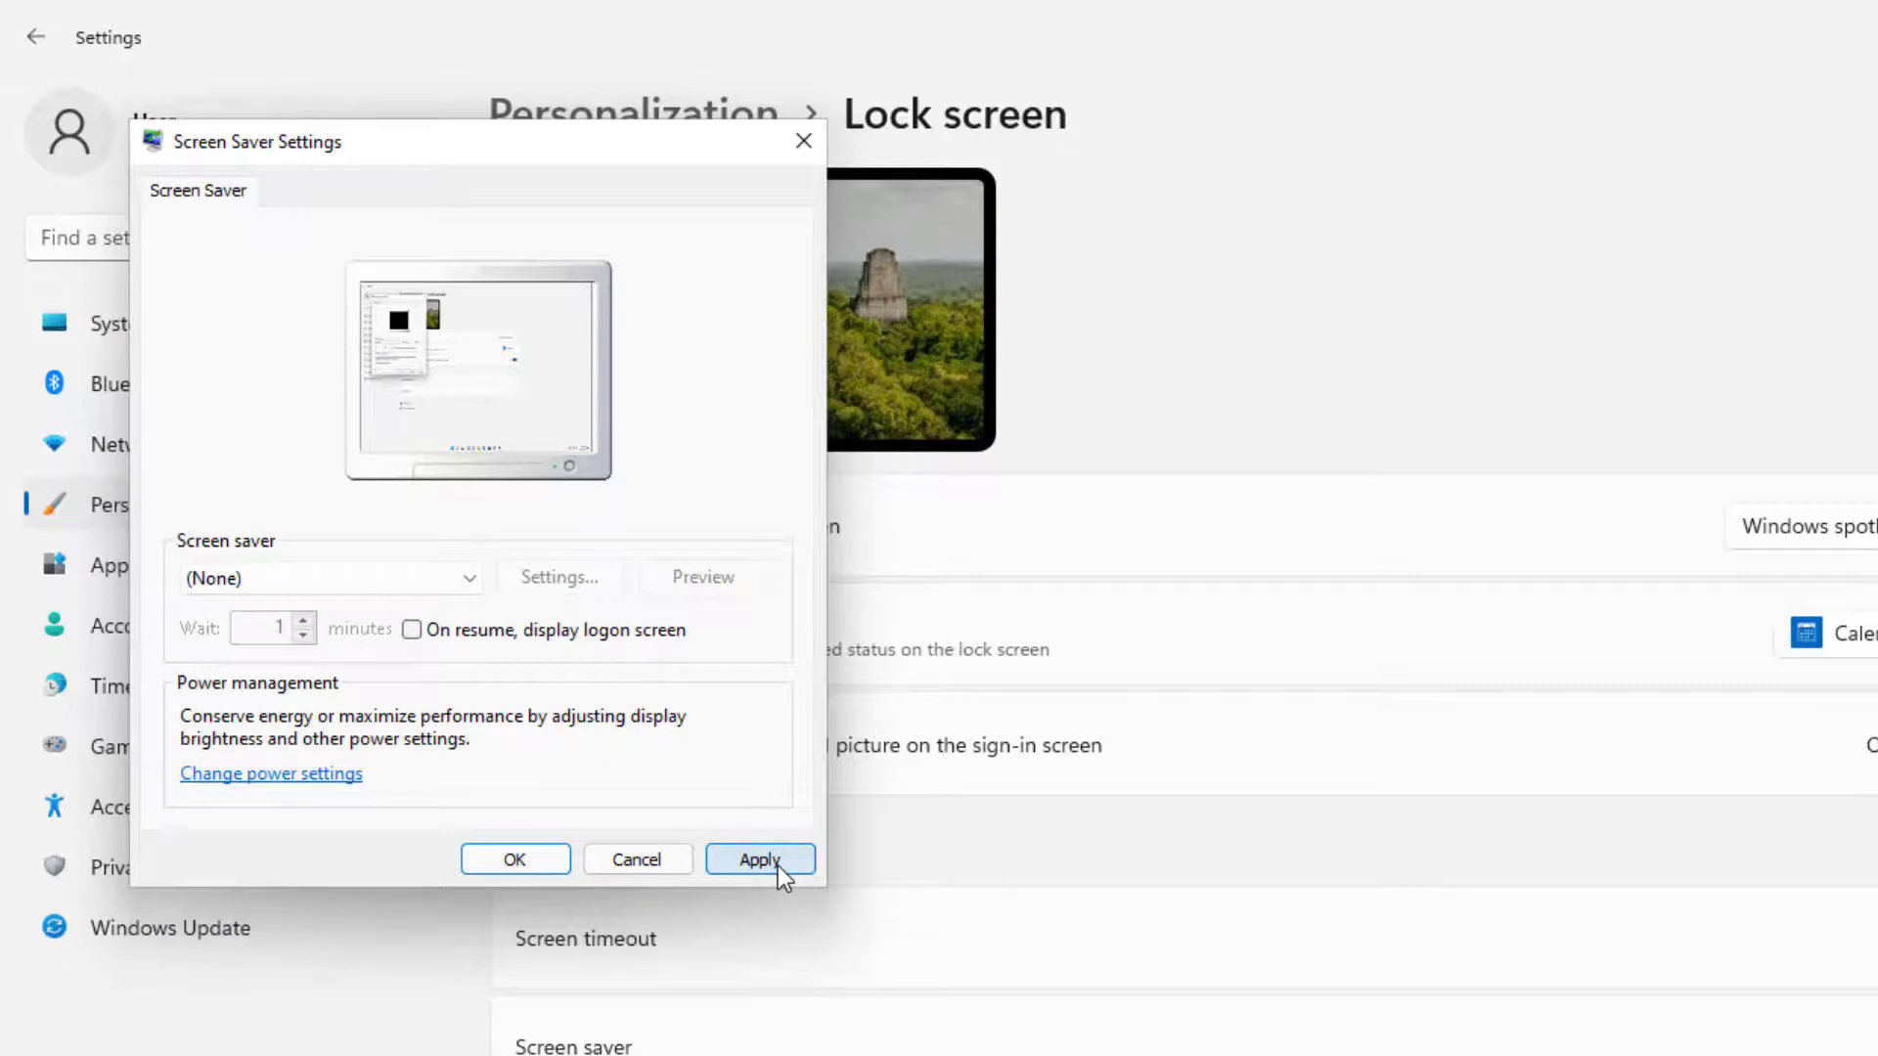
{"action": "left_click", "coordinate": [531, 868]}
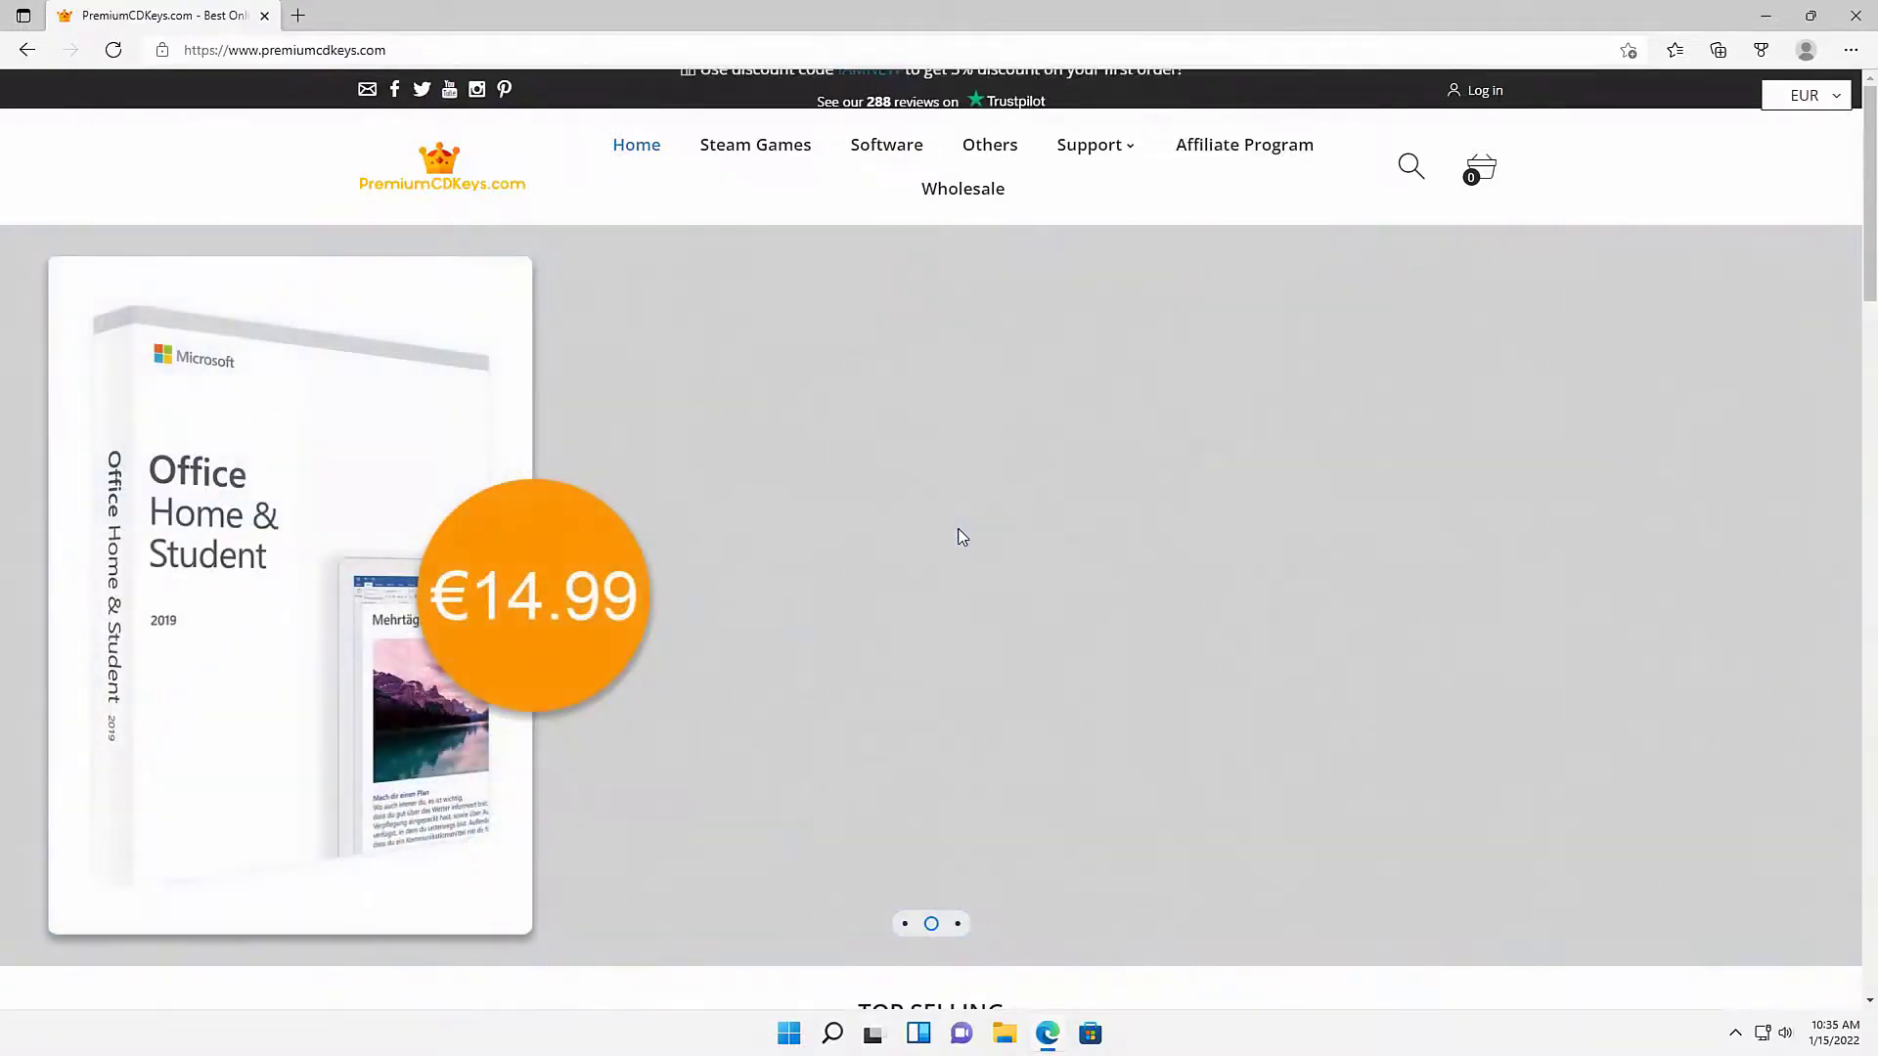
Step: Browse the Software product collection on PremiumCDKeys.com
{"action": "left_click", "coordinate": [951, 233]}
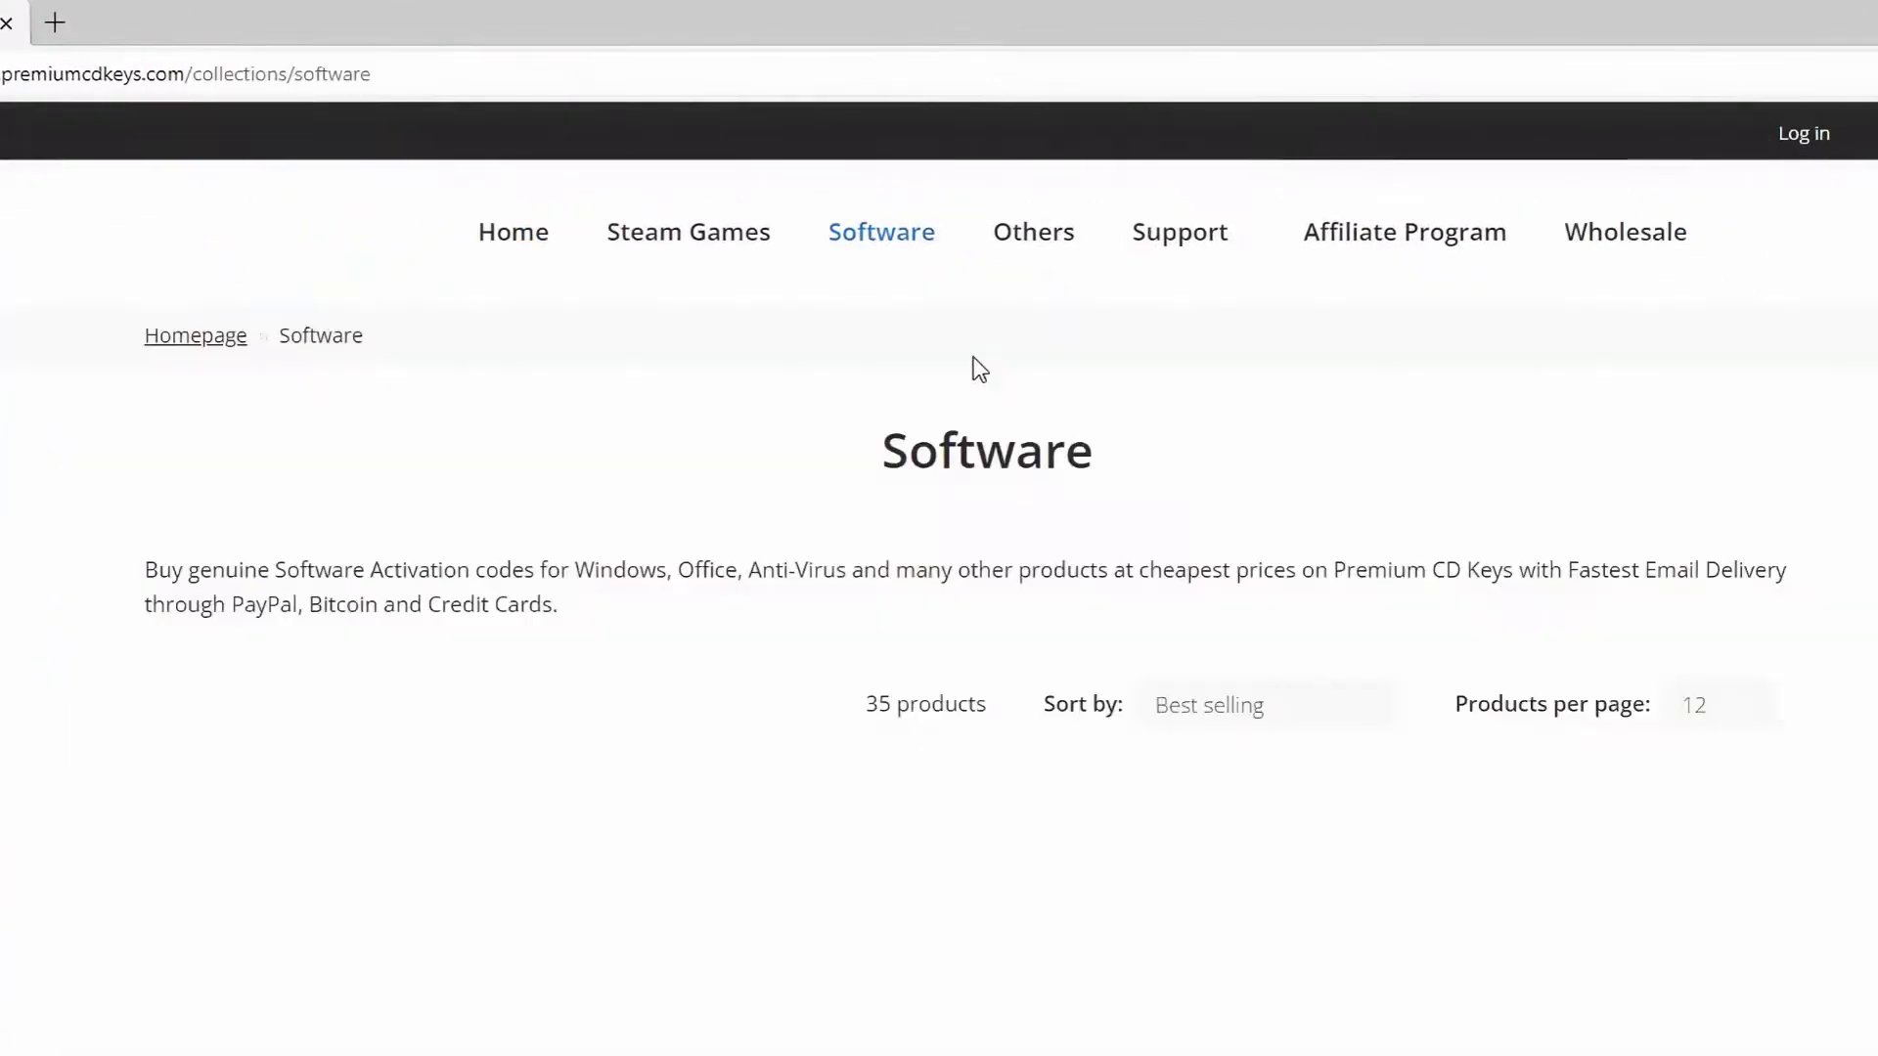
{"action": "scroll", "coordinate": [1841, 374], "scroll_direction": "down", "scroll_amount": 4}
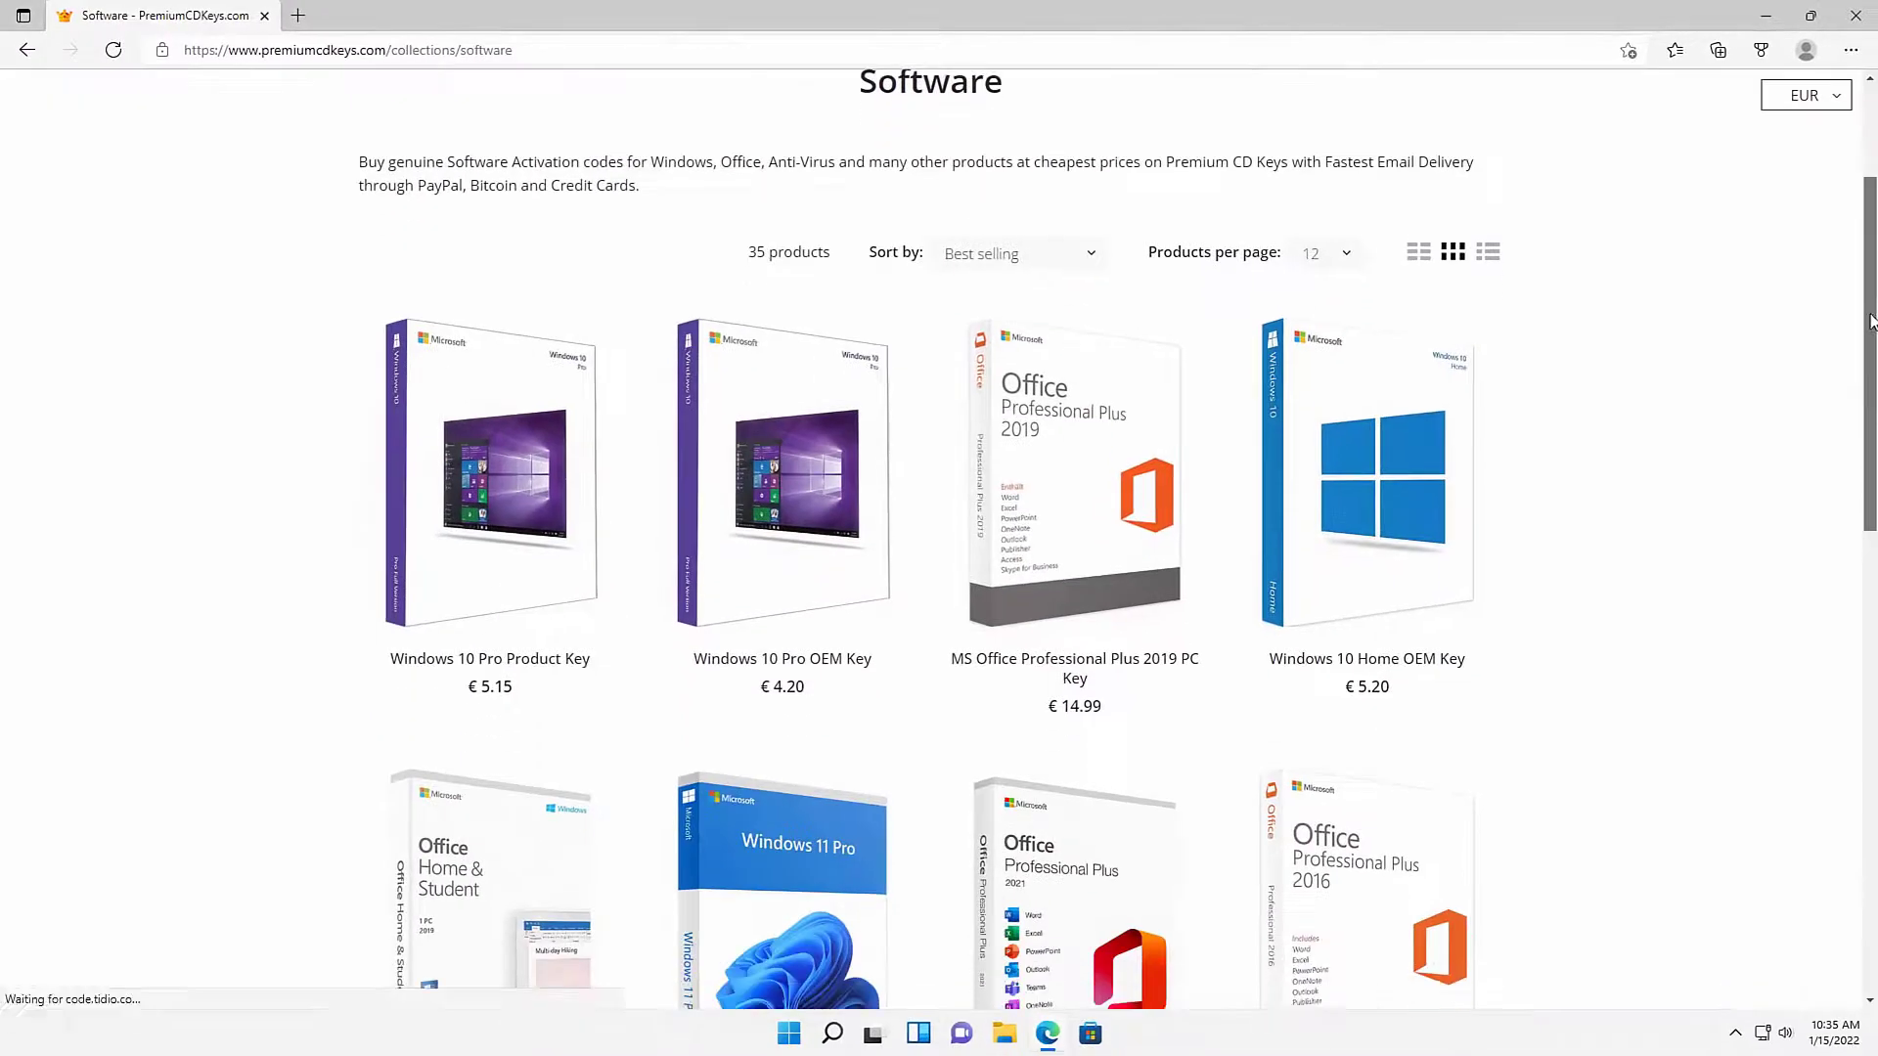
{"action": "scroll", "coordinate": [1810, 410], "scroll_direction": "down", "scroll_amount": 2}
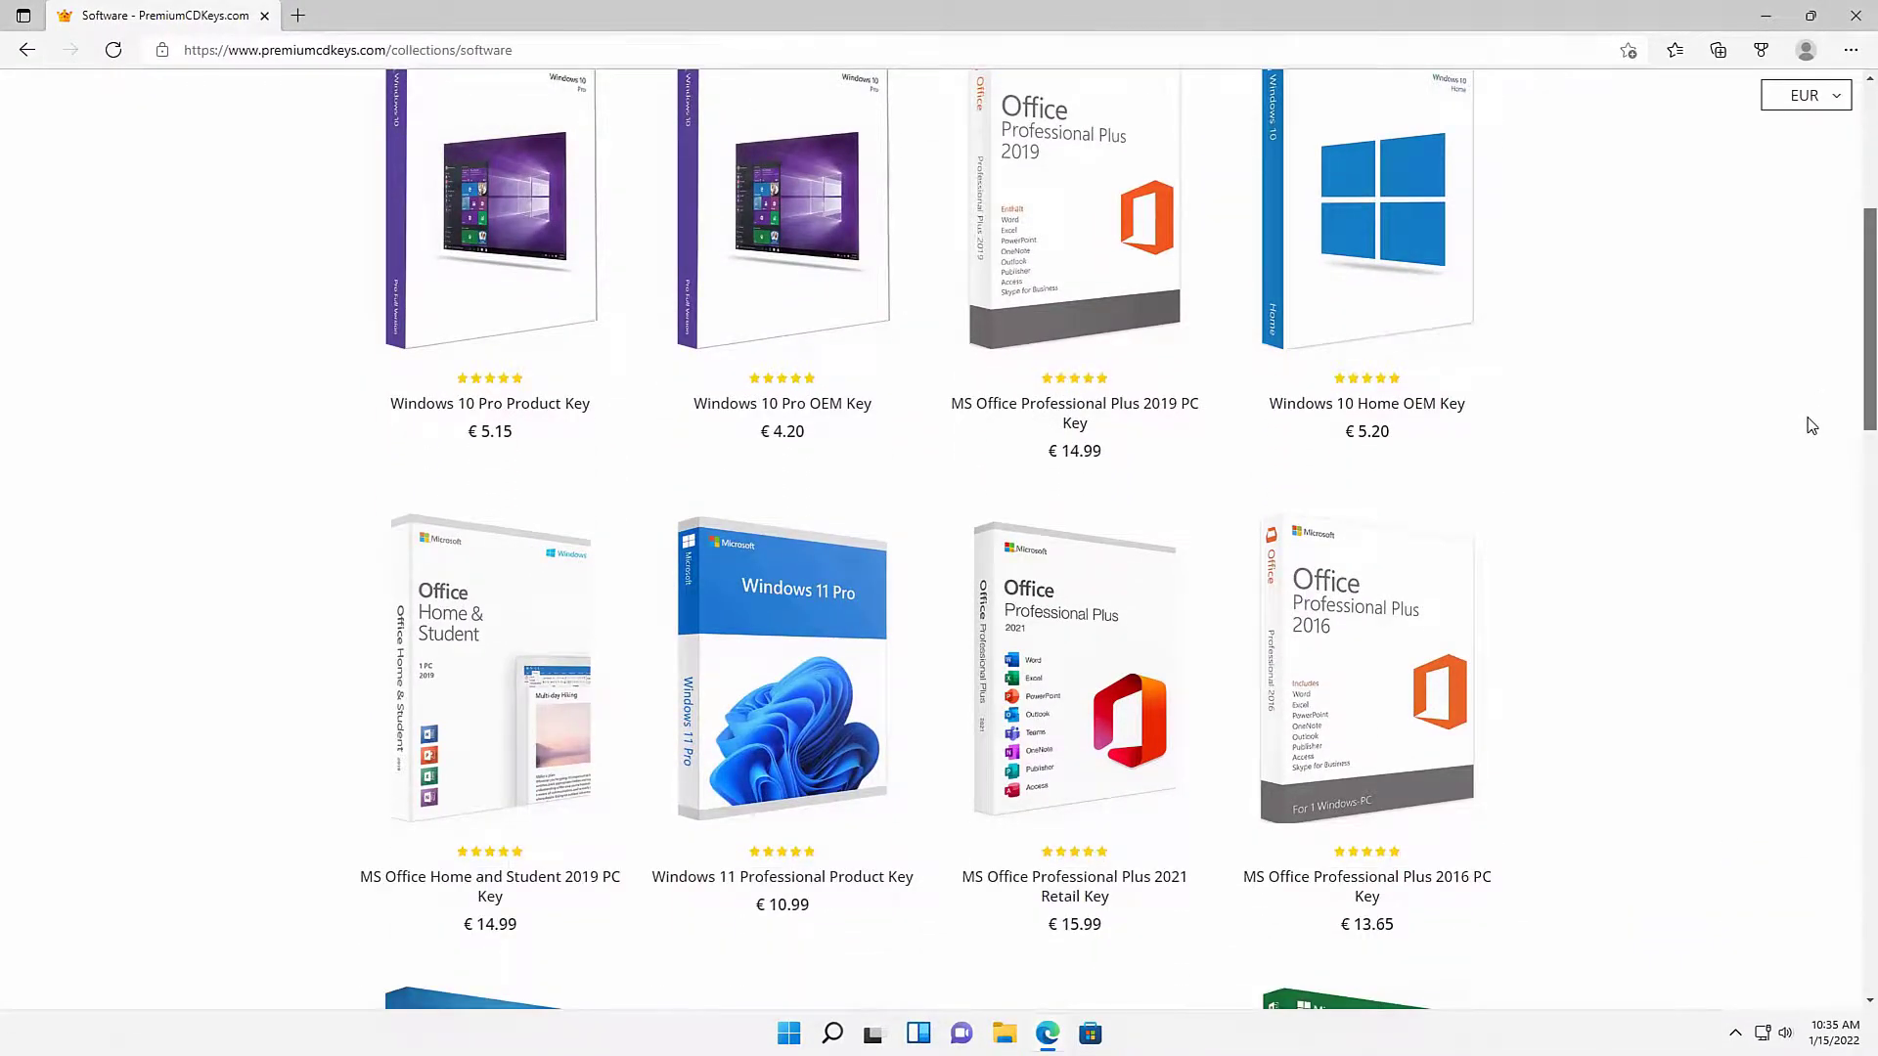
{"action": "scroll", "coordinate": [1812, 429], "scroll_direction": "down", "scroll_amount": 7}
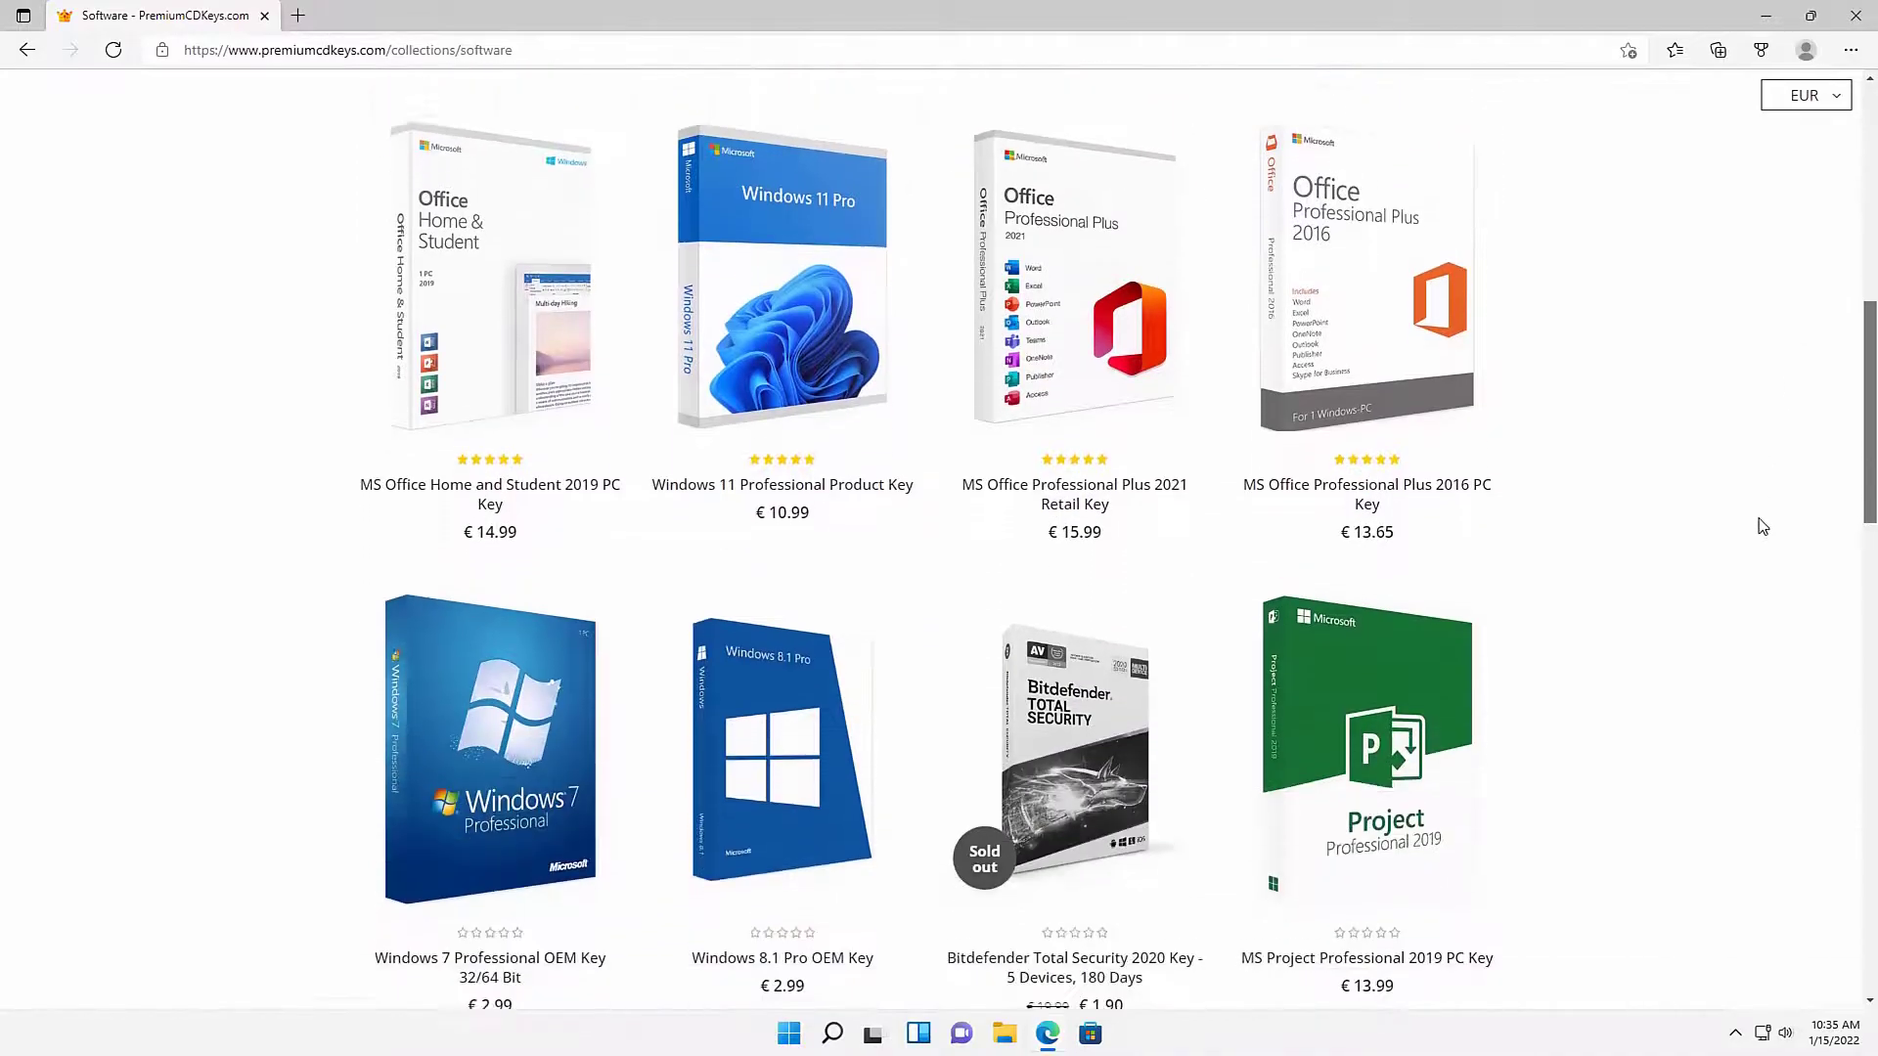
{"action": "scroll", "coordinate": [1825, 591], "scroll_direction": "up", "scroll_amount": 12}
{"action": "scroll", "coordinate": [1825, 591], "scroll_direction": "down", "scroll_amount": 20}
{"action": "scroll", "coordinate": [1819, 583], "scroll_direction": "up", "scroll_amount": 16}
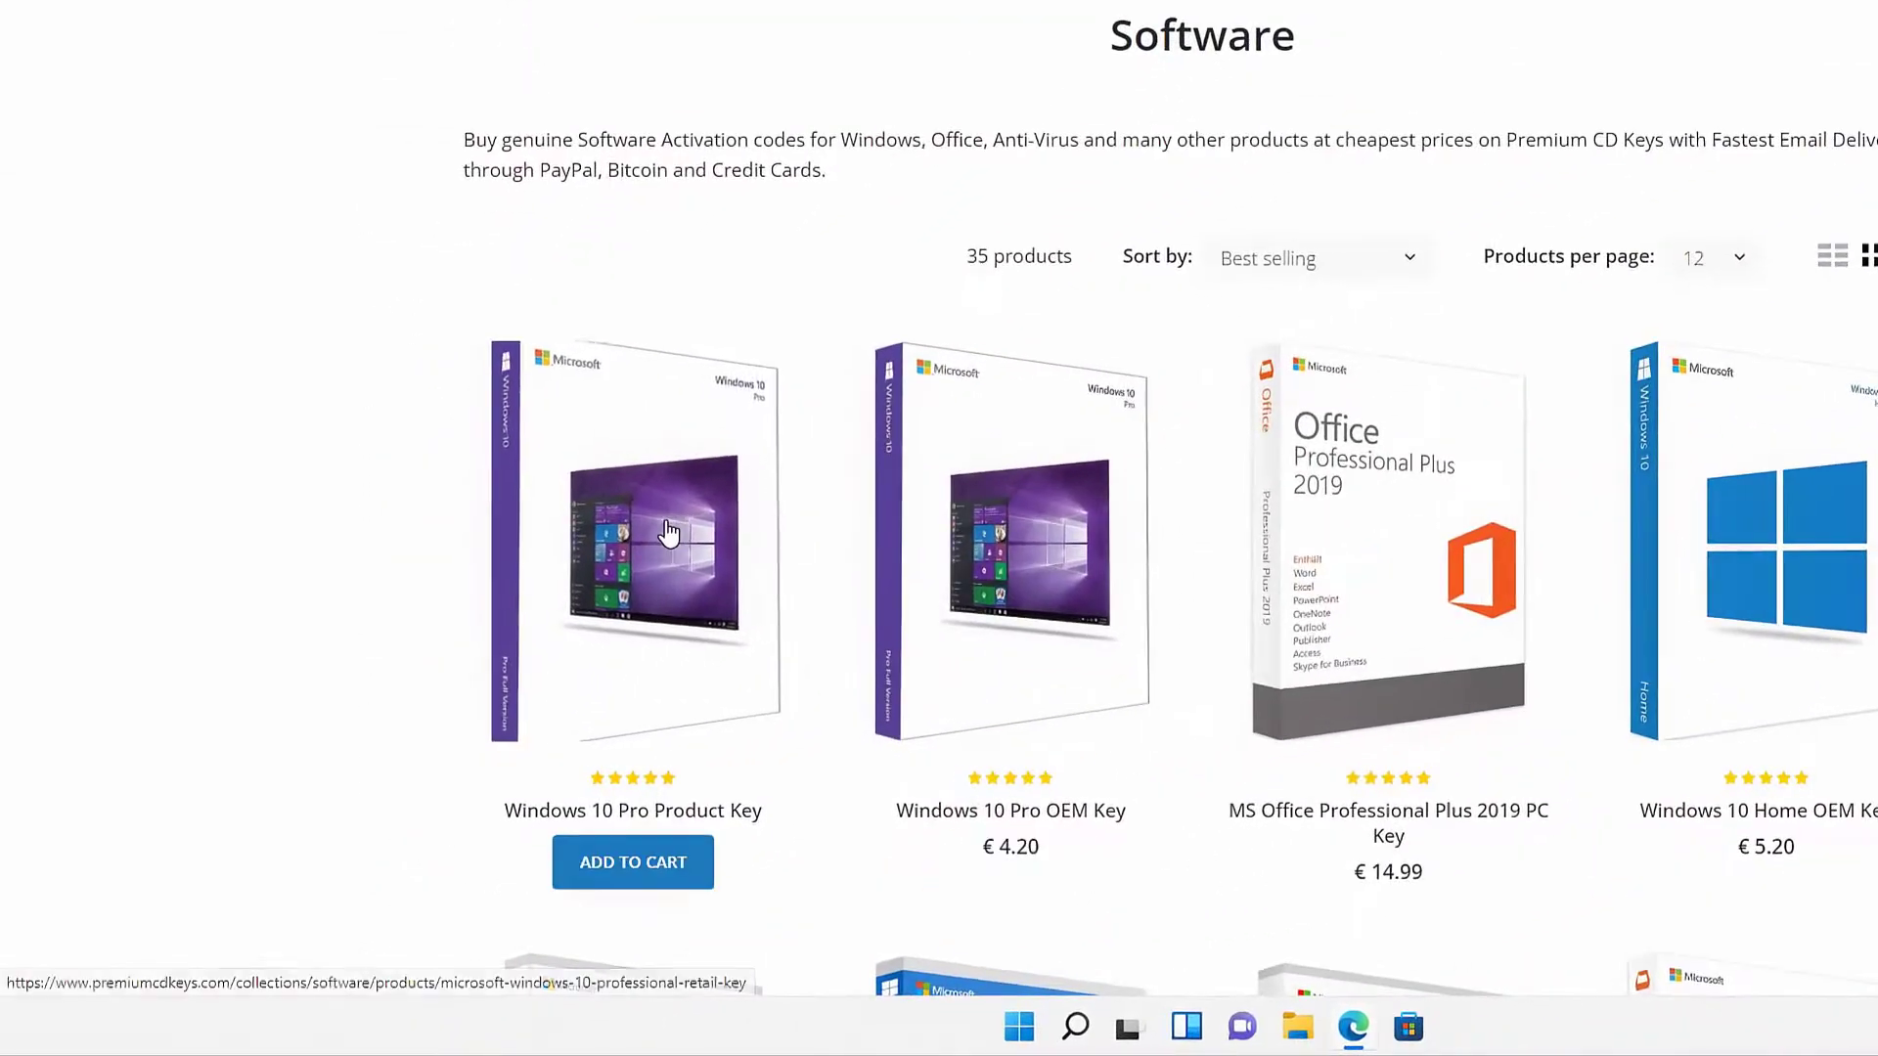
Step: Add the Windows 10 Pro Product Key (€ 5.15) to the cart after checking its activation instructions
{"action": "left_click", "coordinate": [668, 533]}
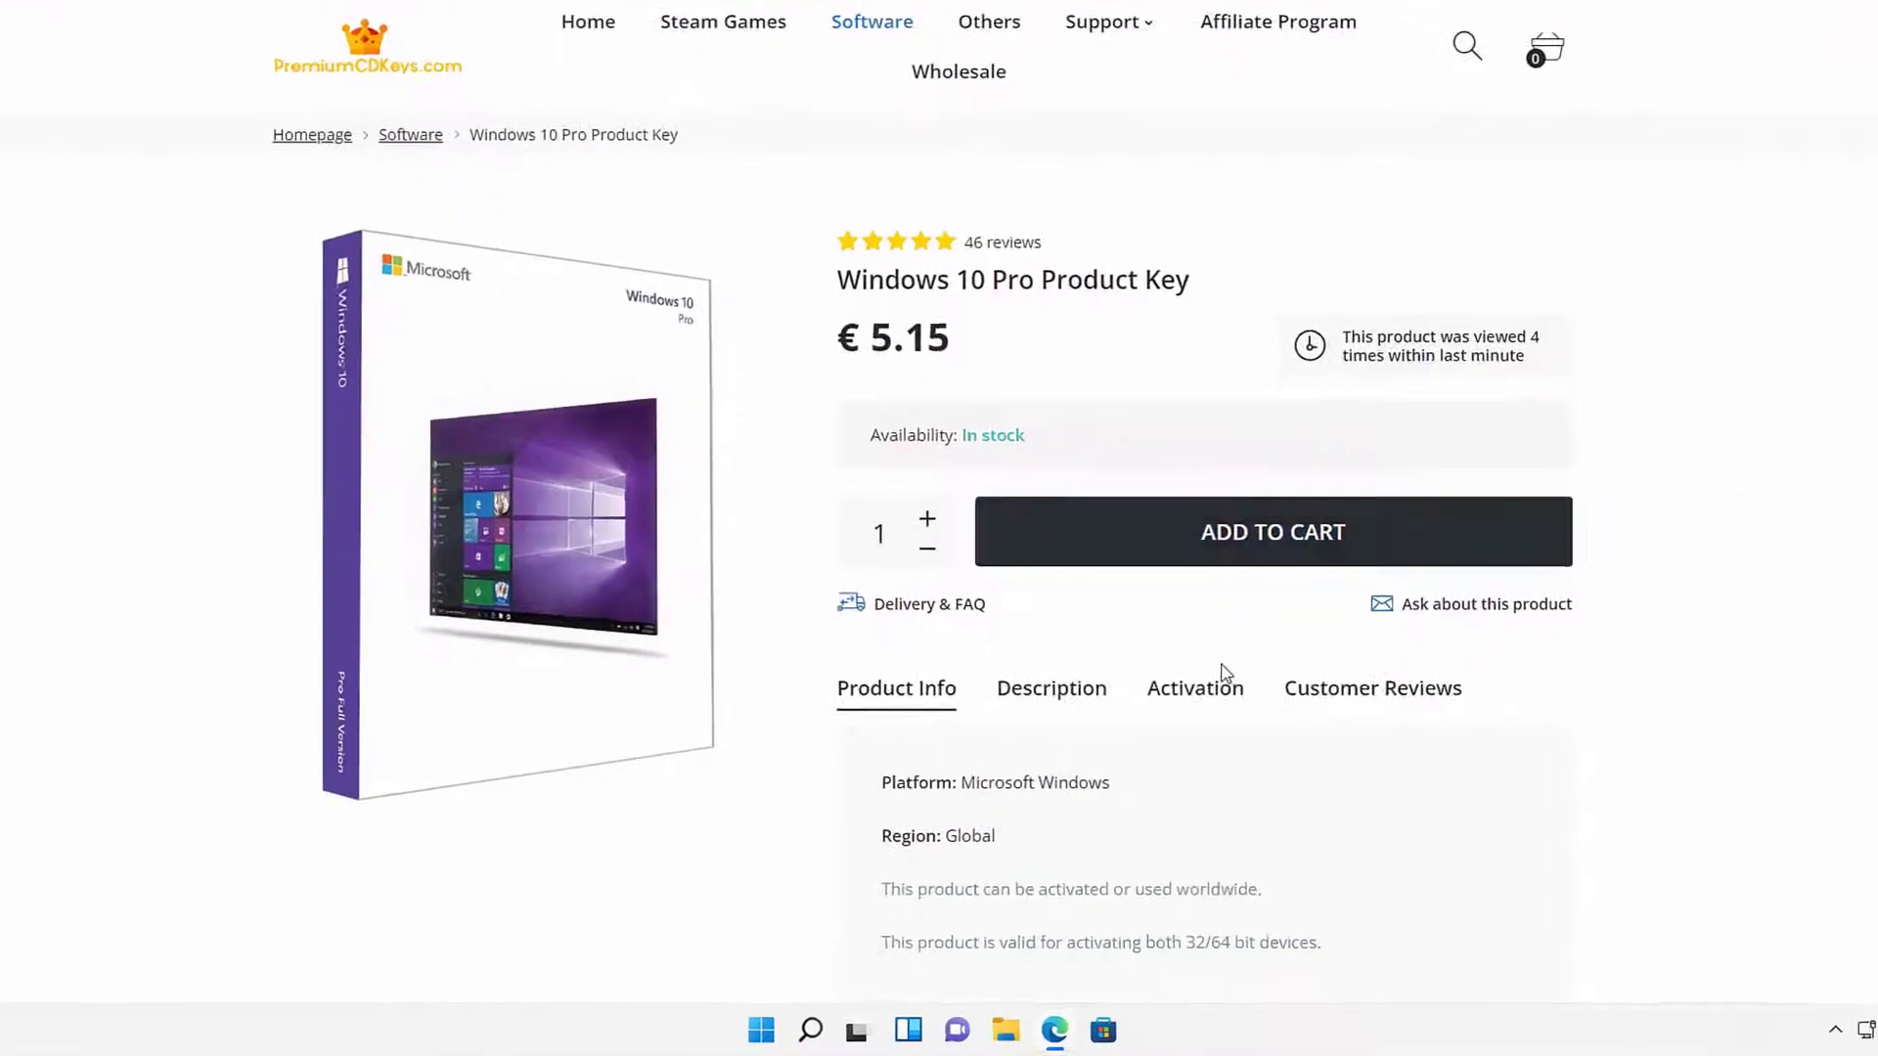
{"action": "left_click", "coordinate": [1223, 684]}
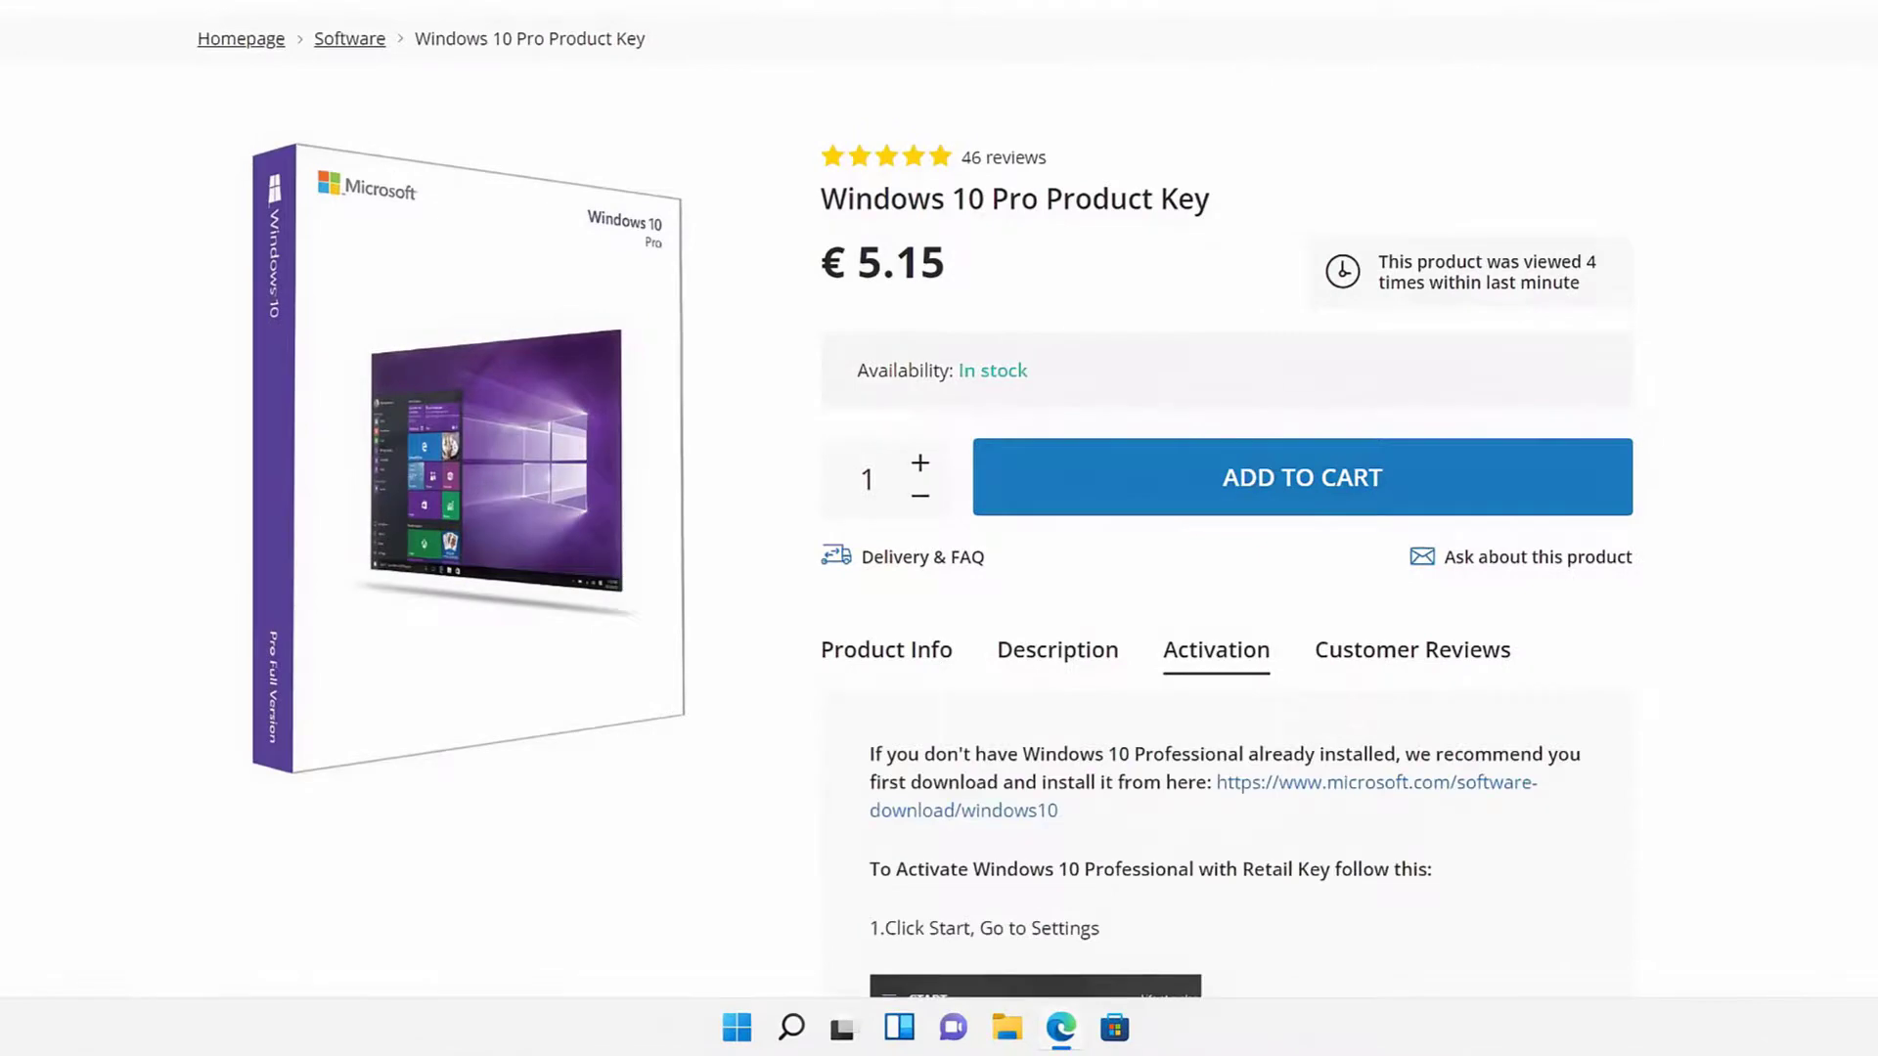
{"action": "scroll", "coordinate": [939, 528], "scroll_direction": "down", "scroll_amount": 3}
{"action": "scroll", "coordinate": [939, 528], "scroll_direction": "down", "scroll_amount": 10}
{"action": "scroll", "coordinate": [939, 528], "scroll_direction": "up", "scroll_amount": 13}
{"action": "left_click", "coordinate": [1291, 500]}
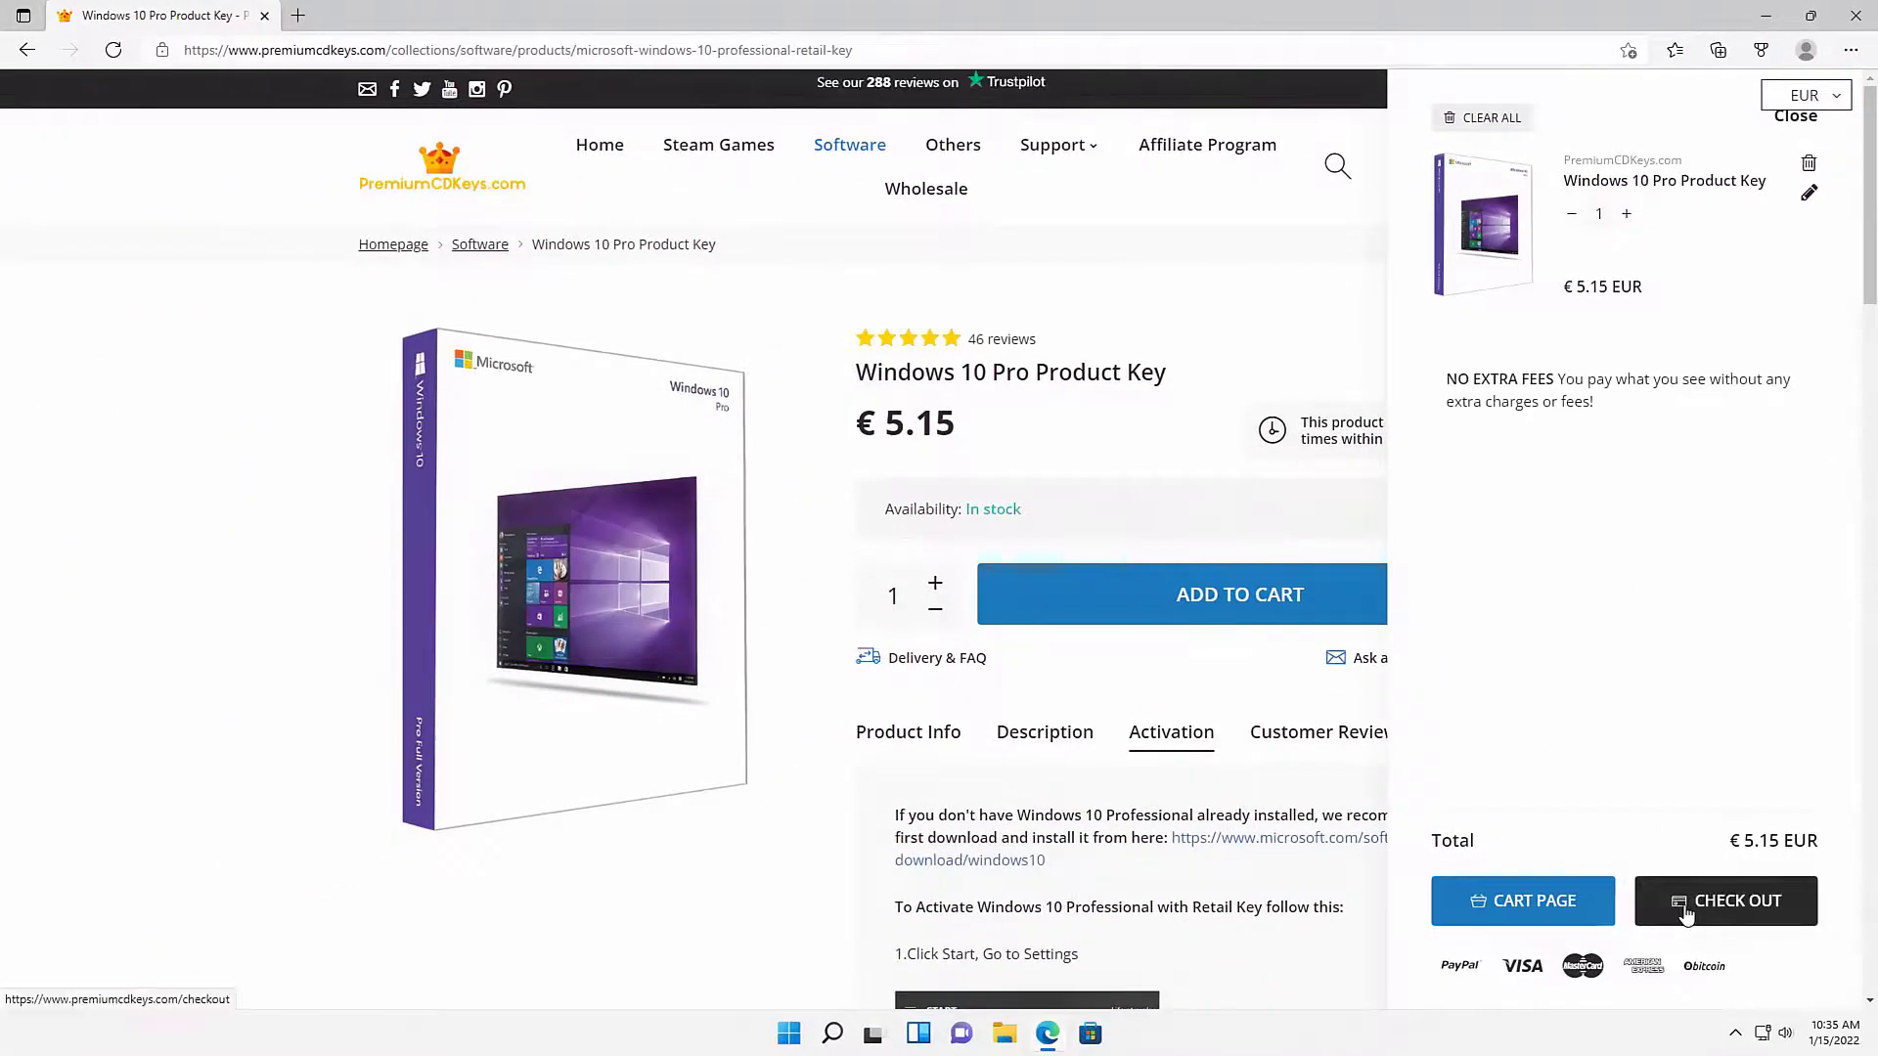
Step: At checkout for the Windows 10 Pro key, apply a discount code taking €0.36 off, total €4.79
{"action": "left_click", "coordinate": [1684, 912]}
{"action": "left_click", "coordinate": [1107, 279]}
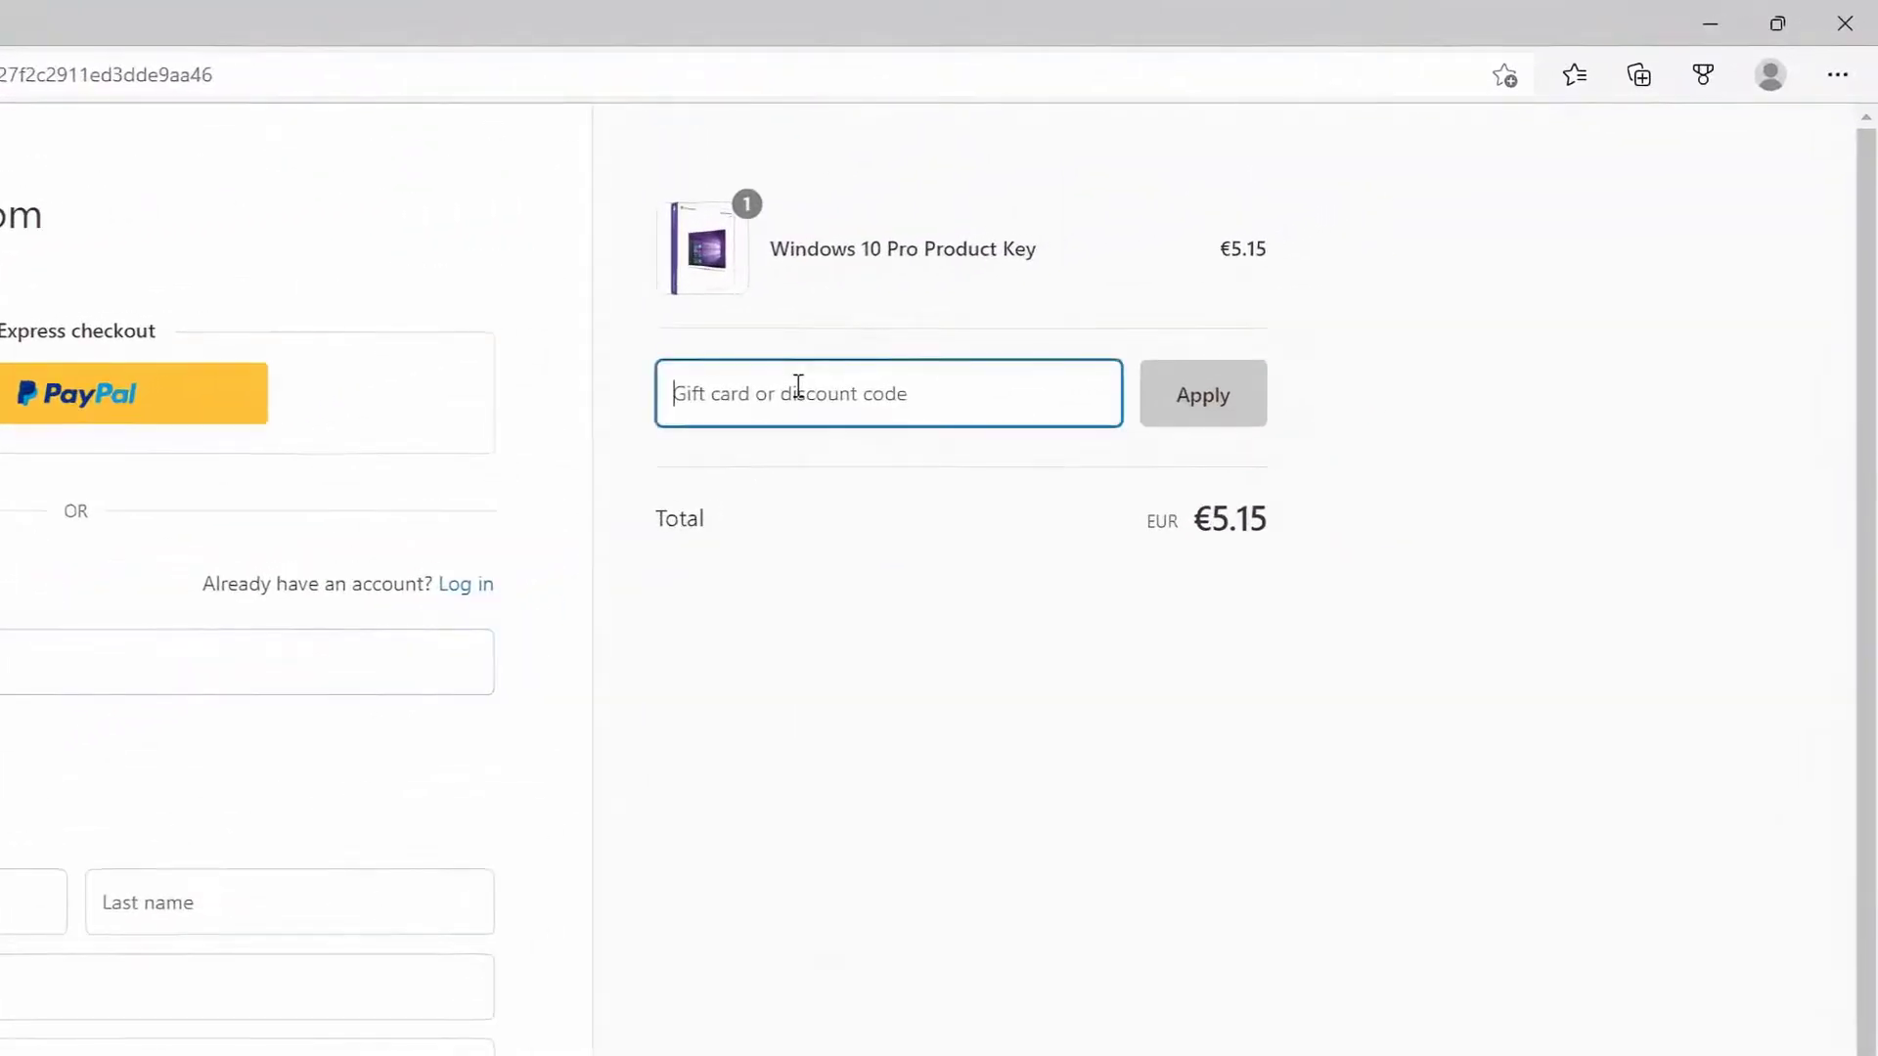
{"action": "type", "text": "HeltonsComputerREpair"}
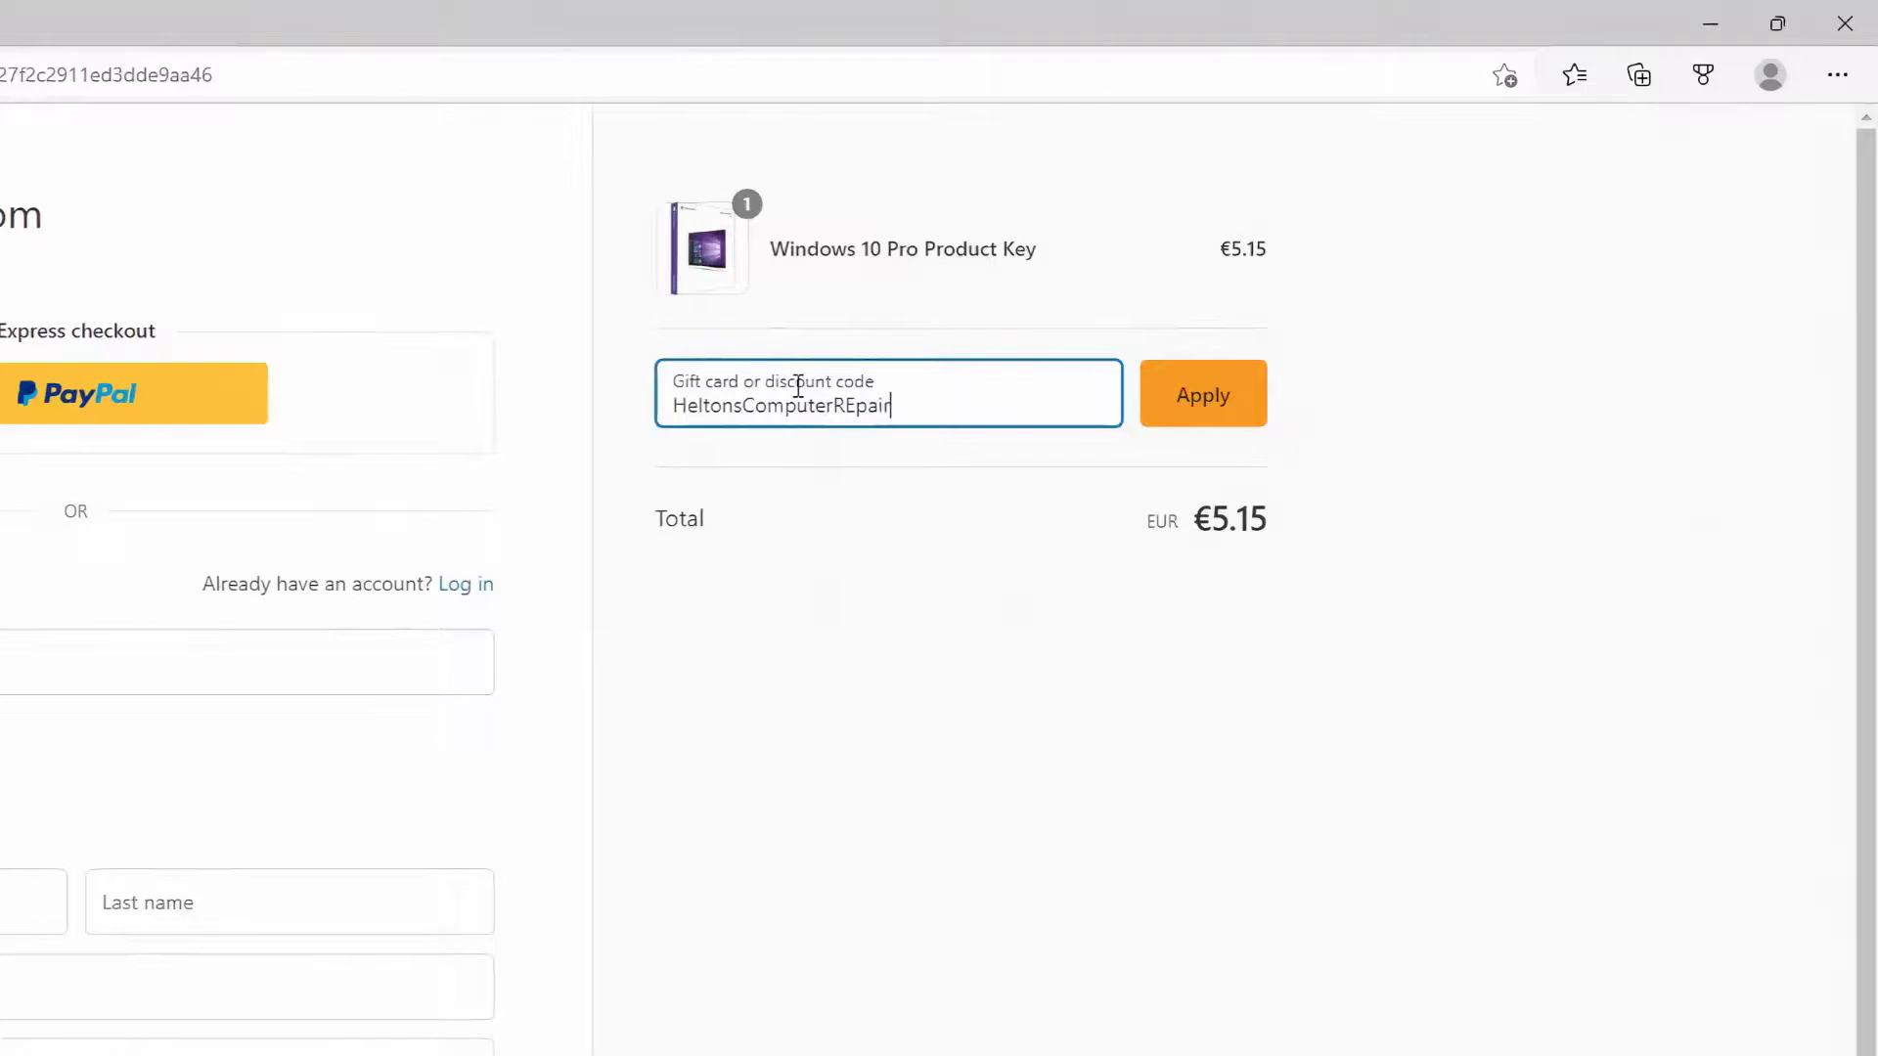
{"action": "left_click", "coordinate": [1234, 397]}
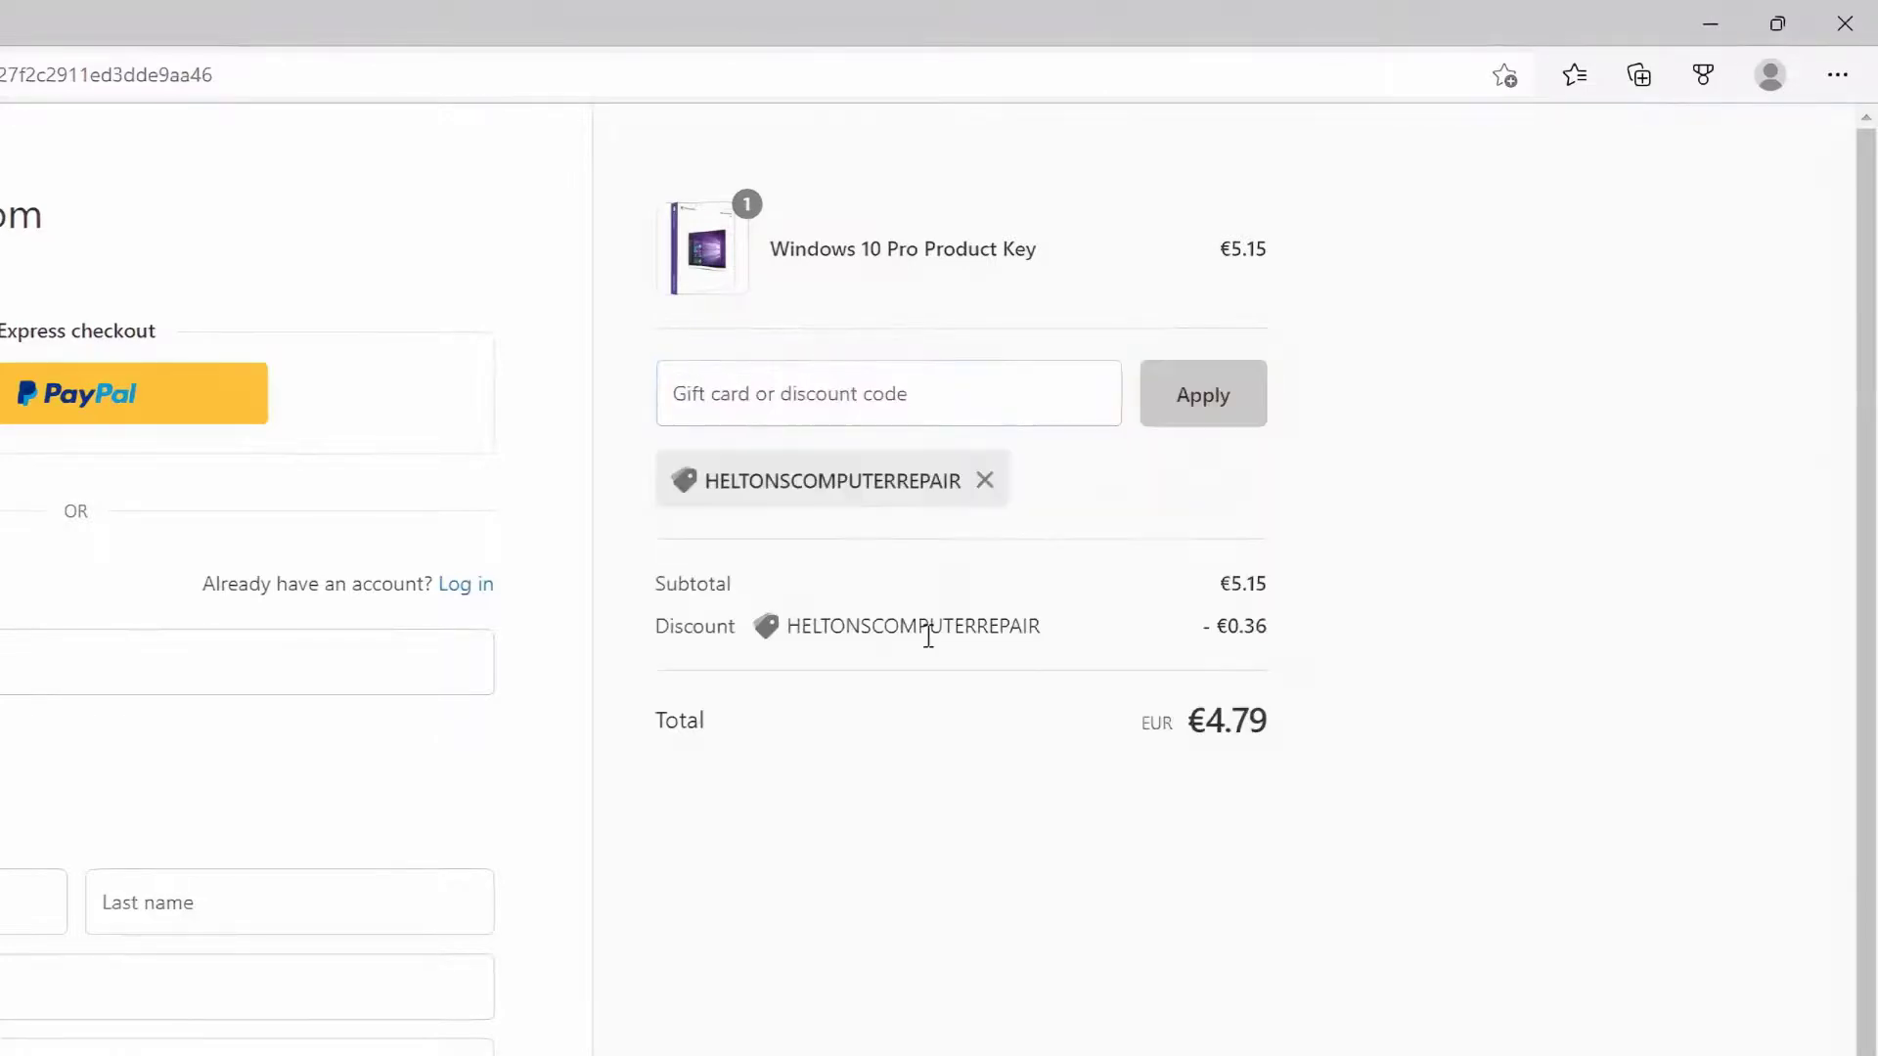